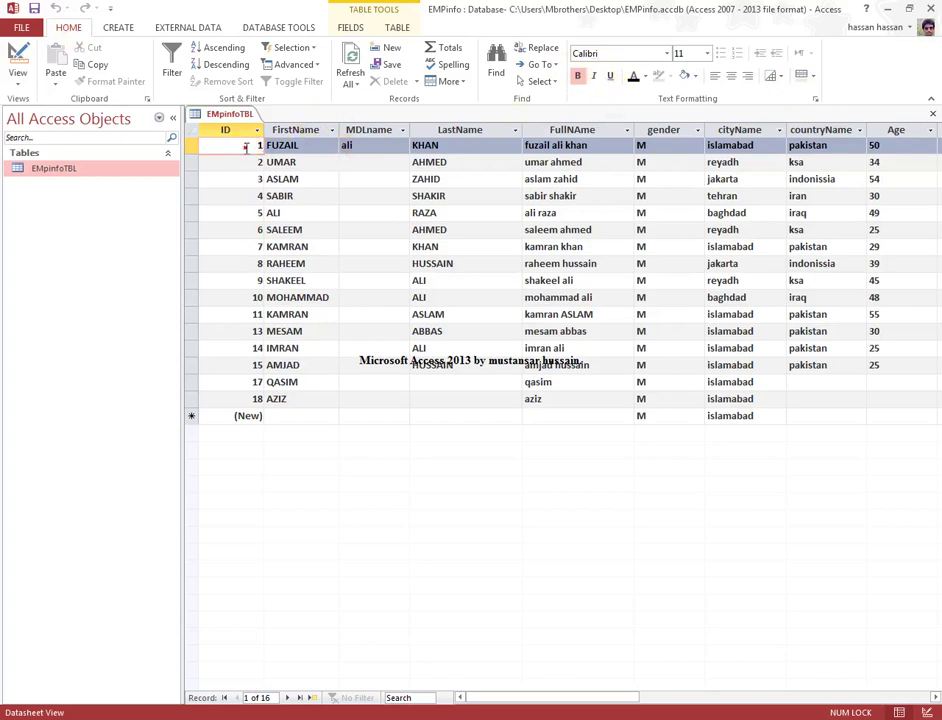
Try switching bold, italic and underline on the EMpinfoTBL datasheet text, returning to bold only.
{"action": "left_click", "coordinate": [577, 78]}
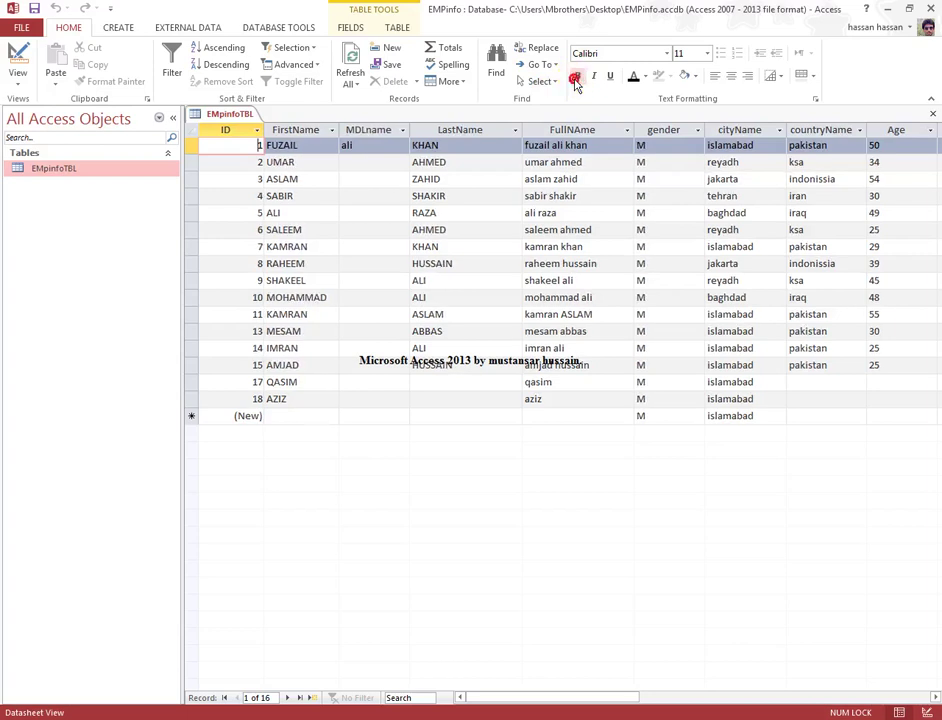
{"action": "left_click", "coordinate": [592, 78]}
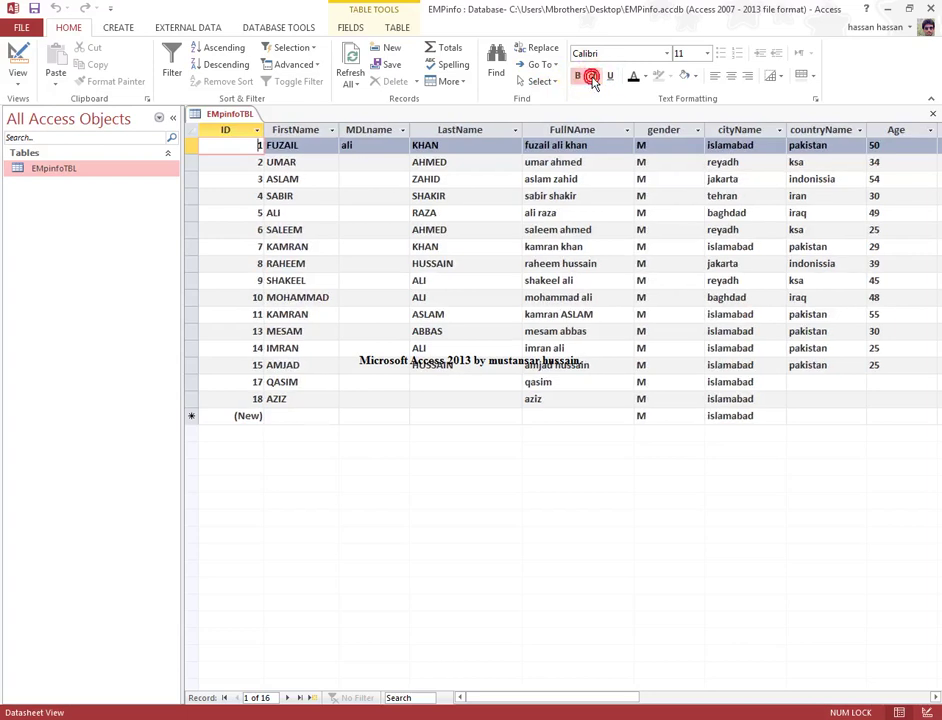
{"action": "left_click", "coordinate": [594, 79]}
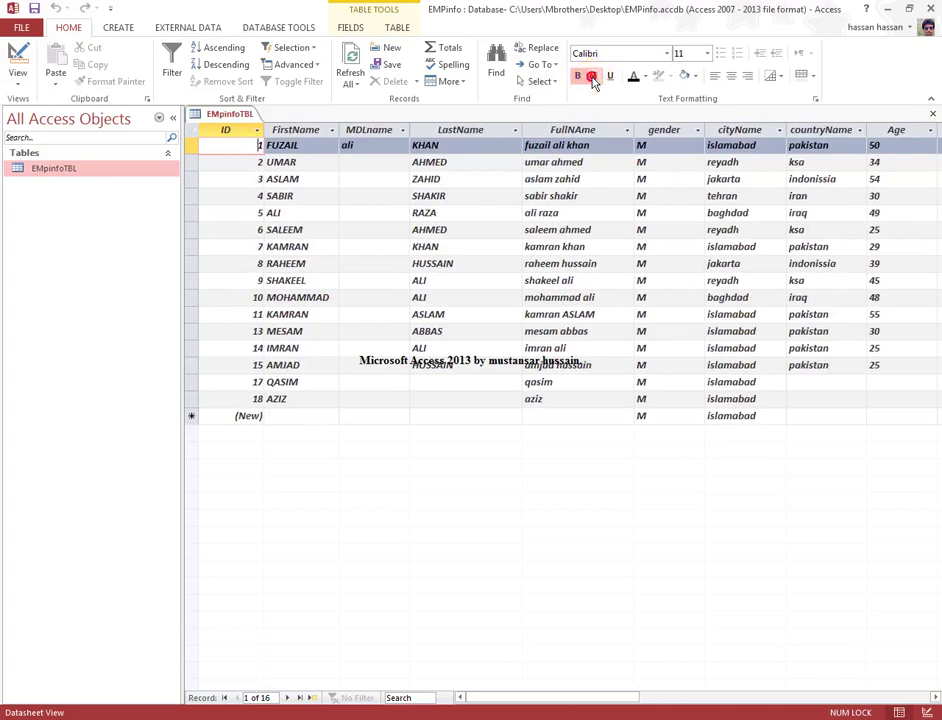
{"action": "left_click", "coordinate": [594, 79]}
{"action": "left_click", "coordinate": [610, 78]}
{"action": "left_click", "coordinate": [610, 78]}
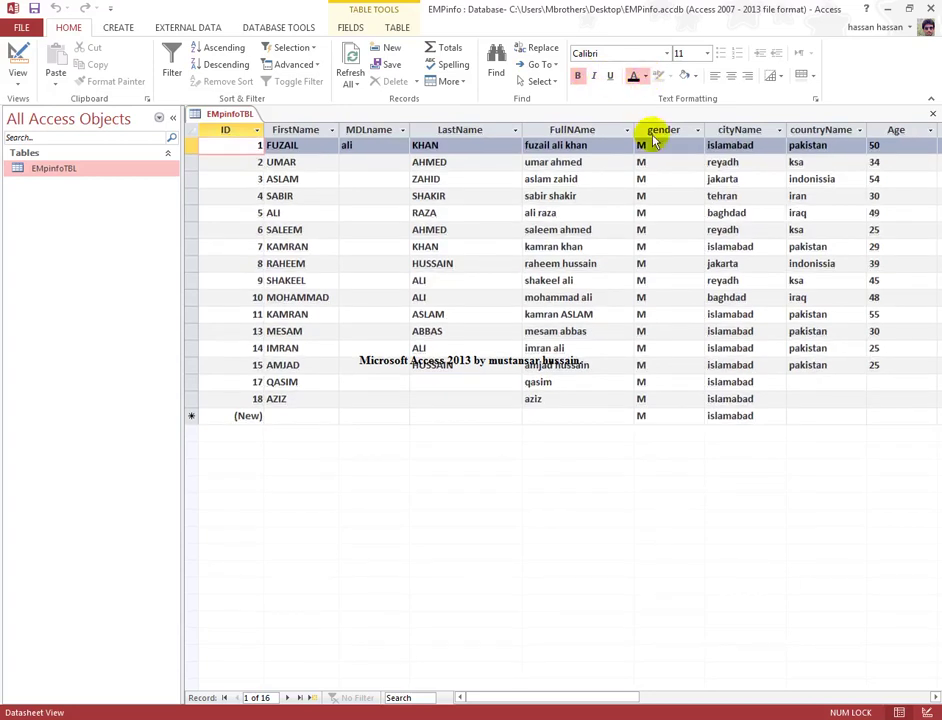
Try light and orange font colours and a dark orange background on the datasheet, restoring the white background and black text.
{"action": "left_click", "coordinate": [704, 152]}
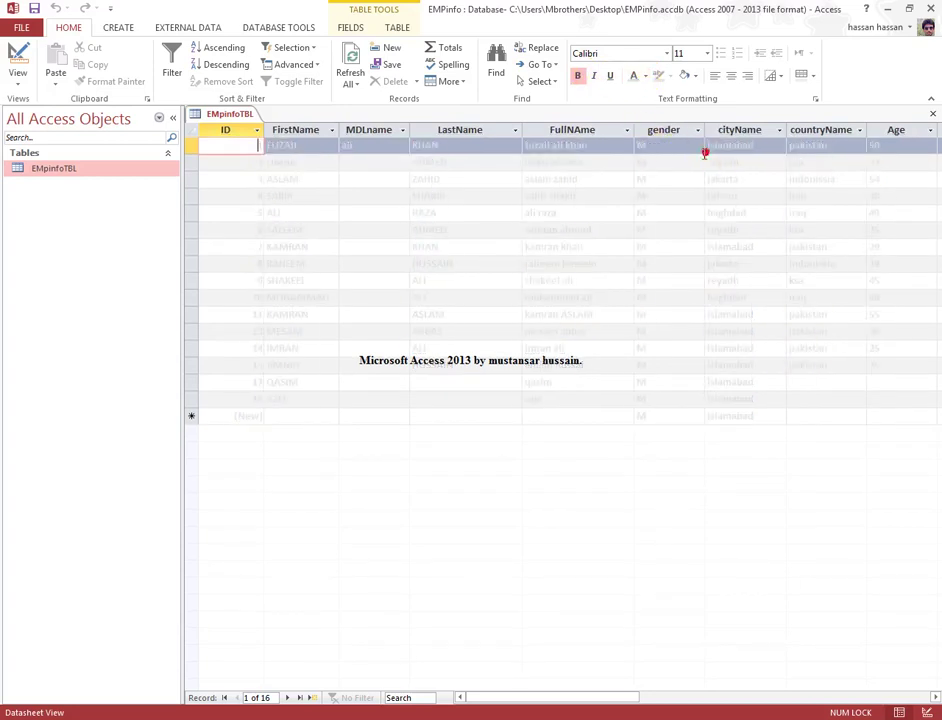
{"action": "left_click", "coordinate": [637, 77]}
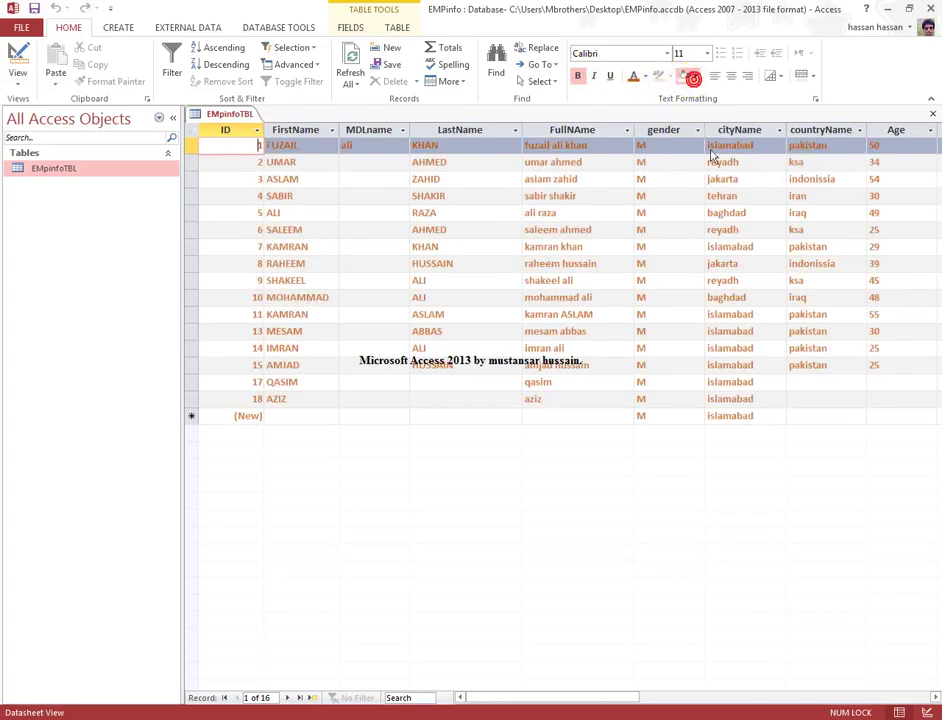
{"action": "left_click", "coordinate": [750, 167]}
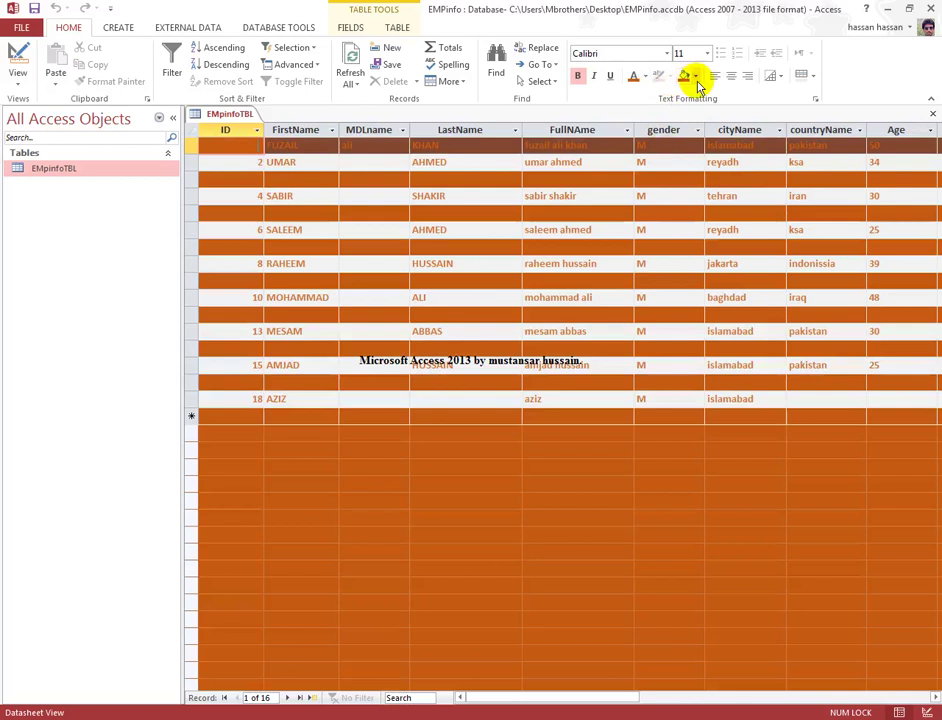
{"action": "left_click", "coordinate": [682, 123]}
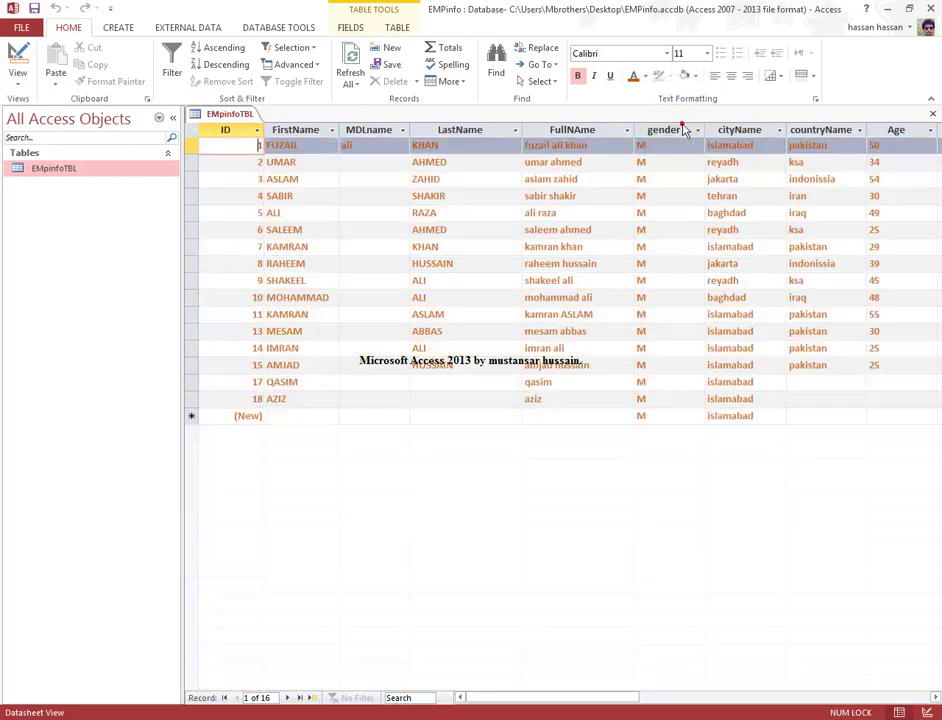
{"action": "left_click", "coordinate": [646, 79]}
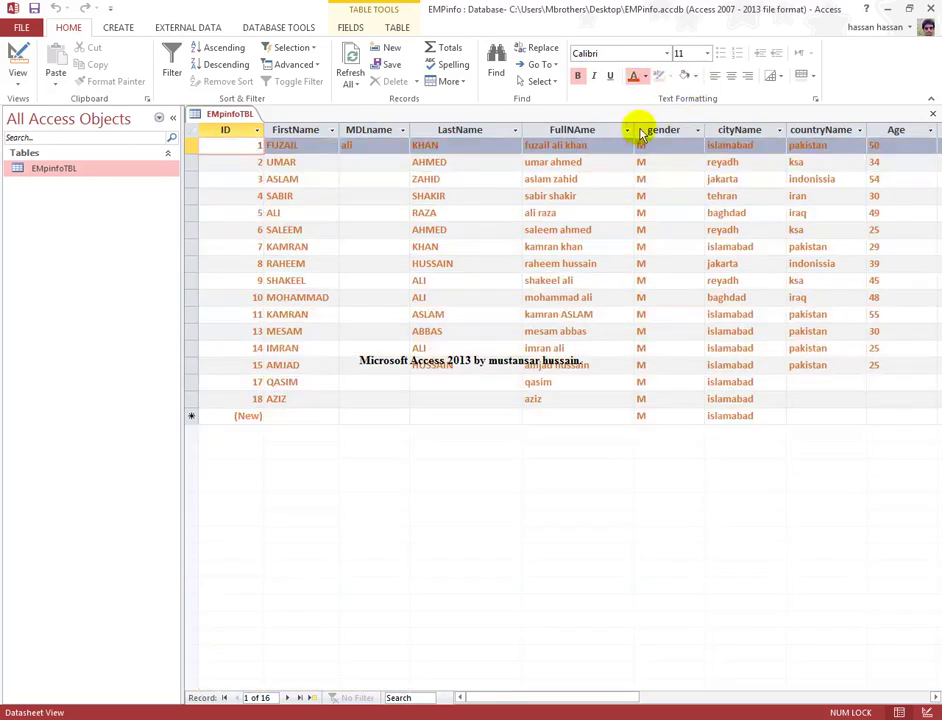
{"action": "left_click", "coordinate": [640, 117]}
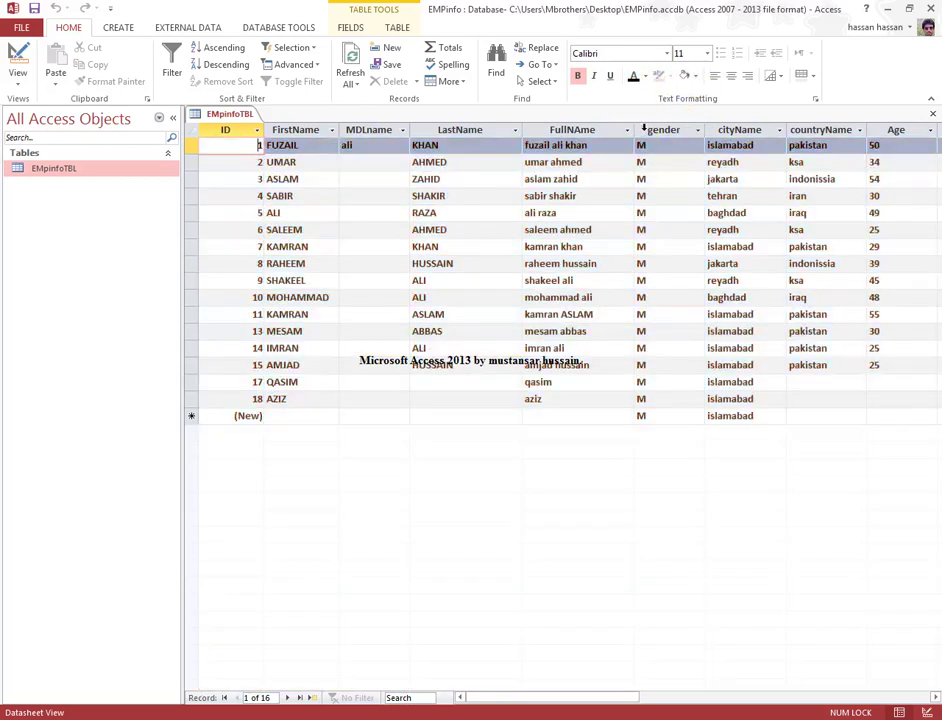
Try the Blackoak Std font on the datasheet and settle on Calibri Light (Header).
{"action": "left_click", "coordinate": [667, 53]}
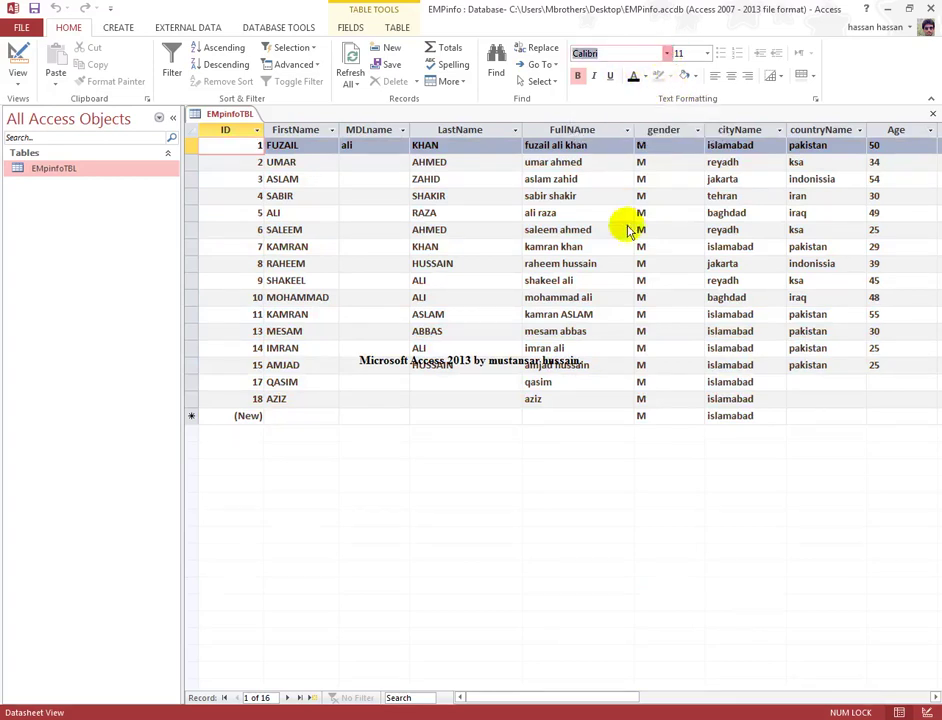
{"action": "left_click", "coordinate": [626, 226]}
{"action": "left_click", "coordinate": [668, 53]}
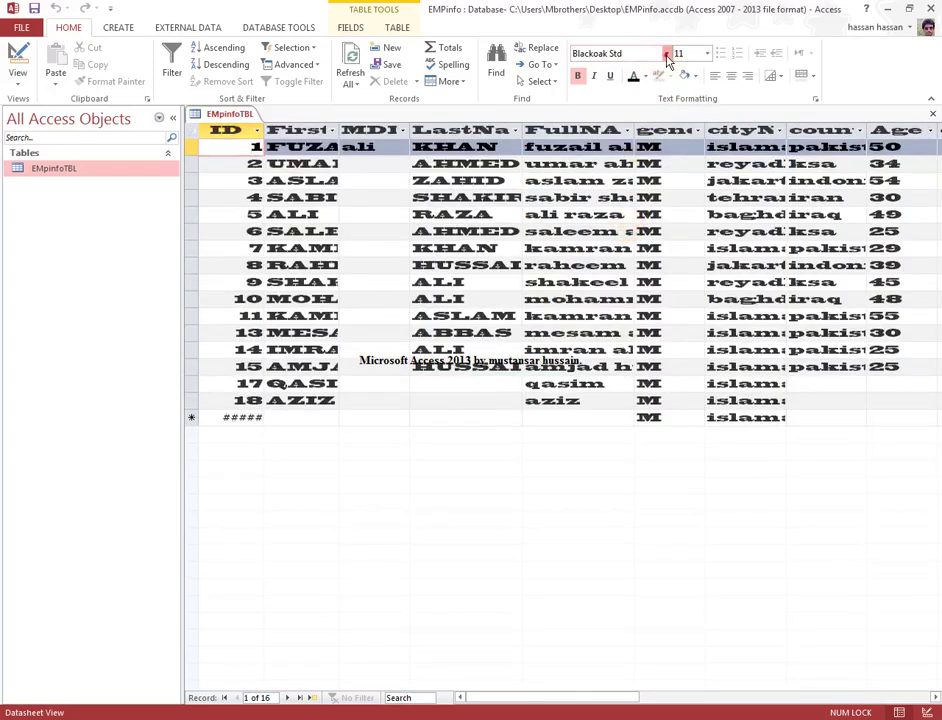
{"action": "left_click", "coordinate": [770, 97]}
Try font size 16 on the datasheet text and settle on size 12.
{"action": "left_click", "coordinate": [709, 55]}
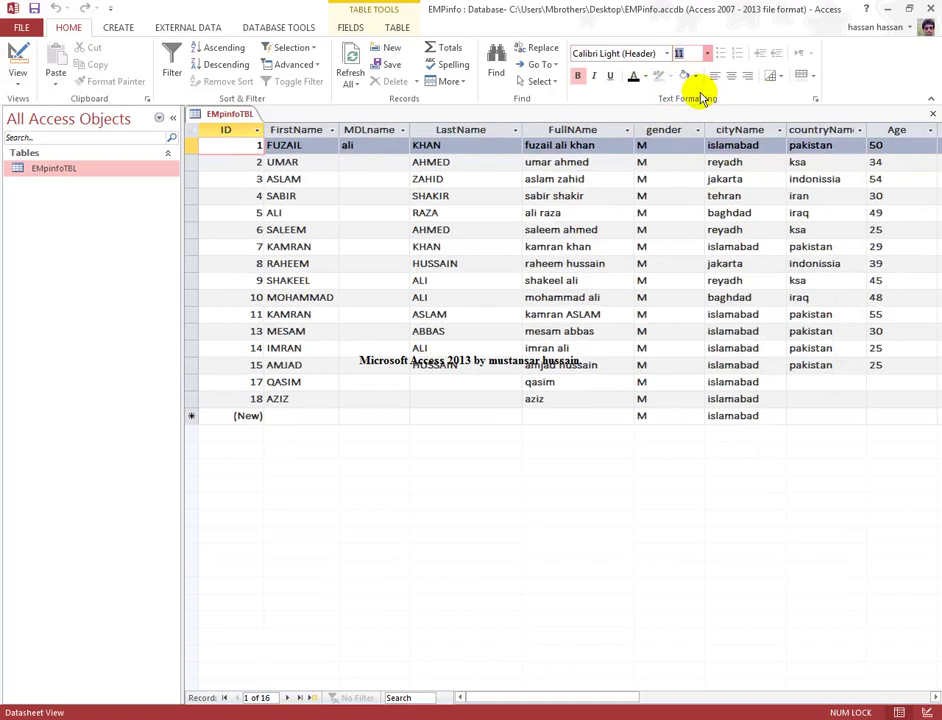
{"action": "left_click", "coordinate": [706, 53]}
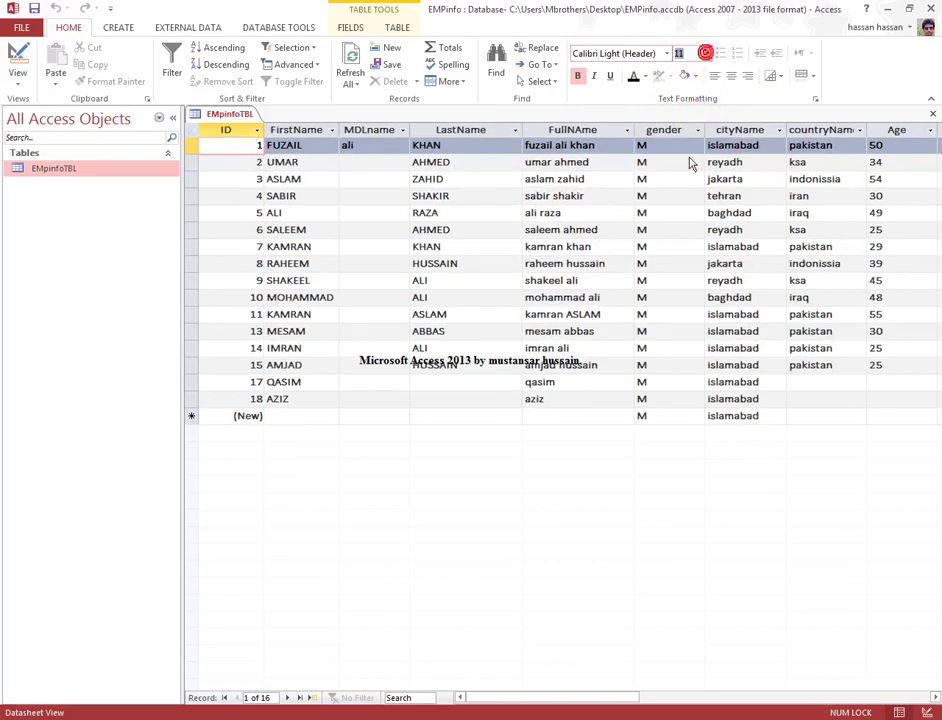
{"action": "left_click", "coordinate": [688, 212]}
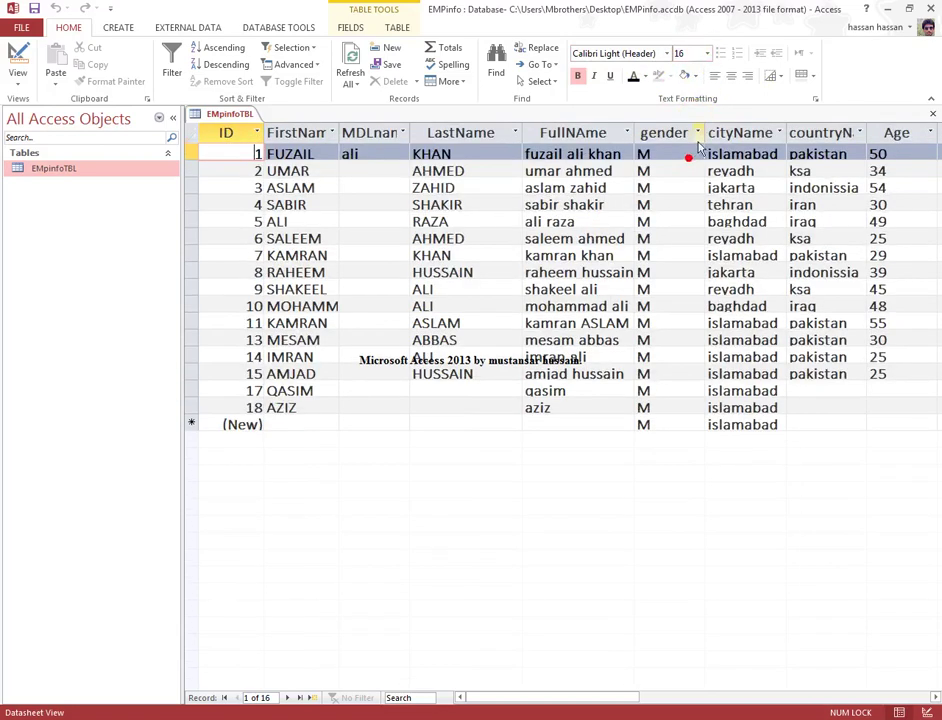
{"action": "left_click", "coordinate": [707, 53]}
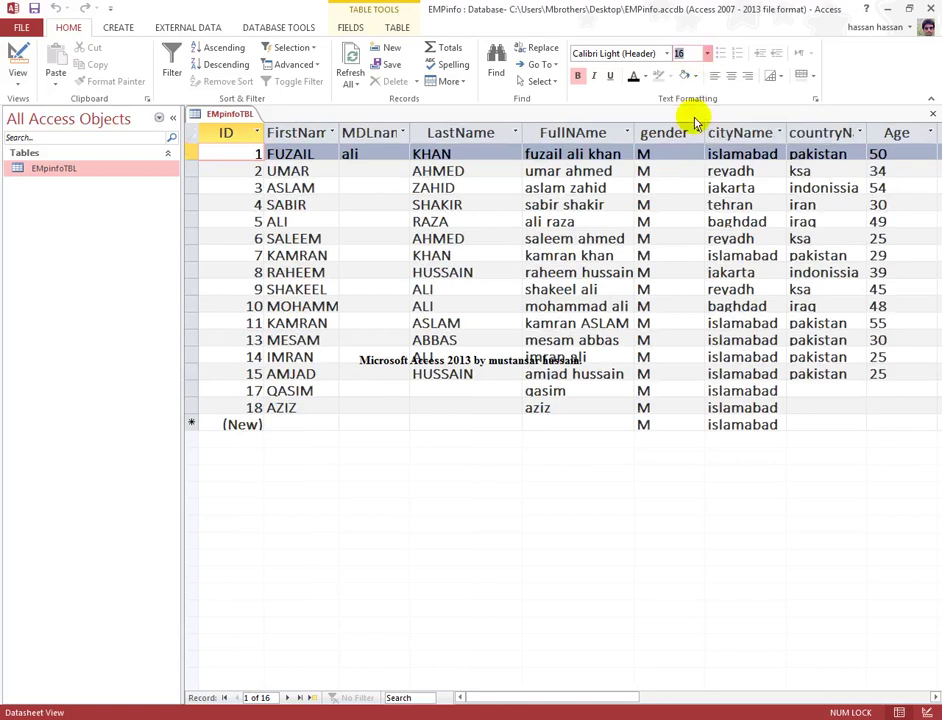
{"action": "left_click", "coordinate": [694, 123]}
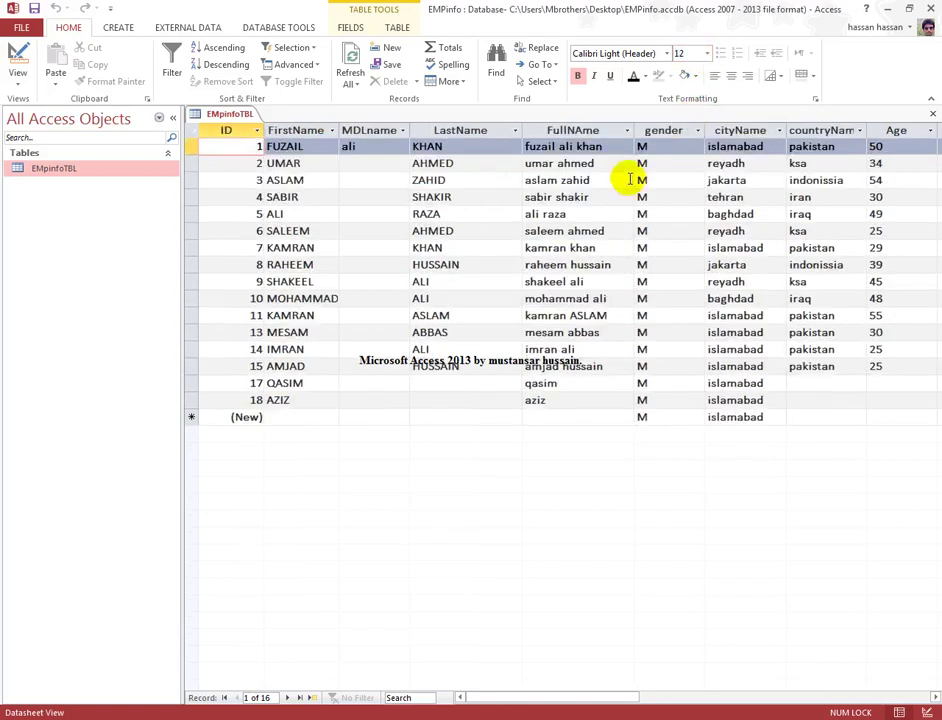
Search the current document for the middle name held in record 1, matching the whole field.
{"action": "left_click", "coordinate": [500, 78]}
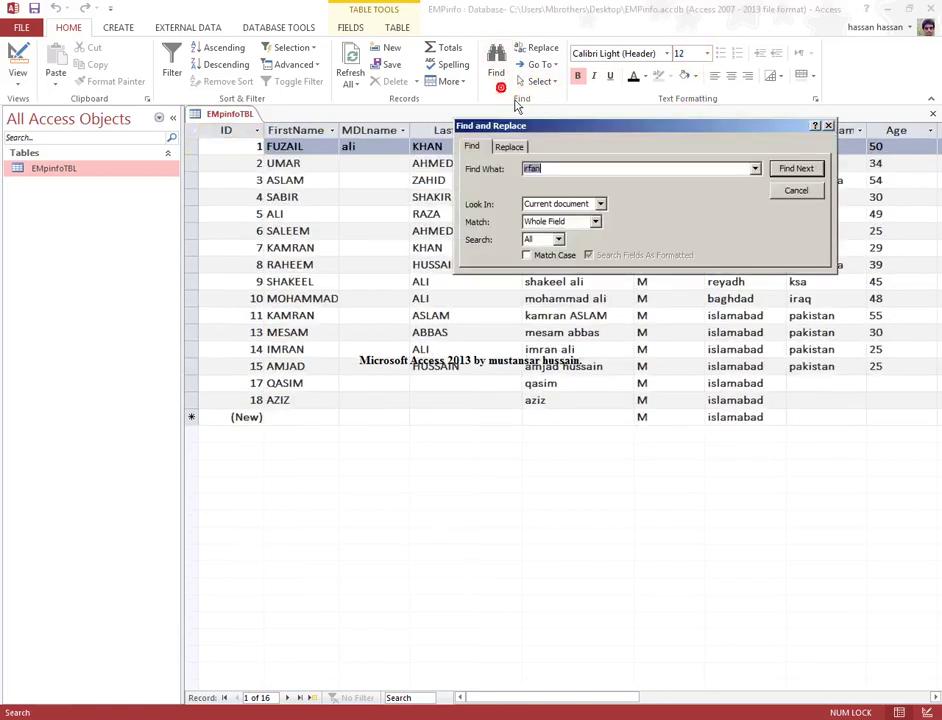
{"action": "left_click_drag", "start_coordinate": [549, 124], "coordinate": [474, 204]}
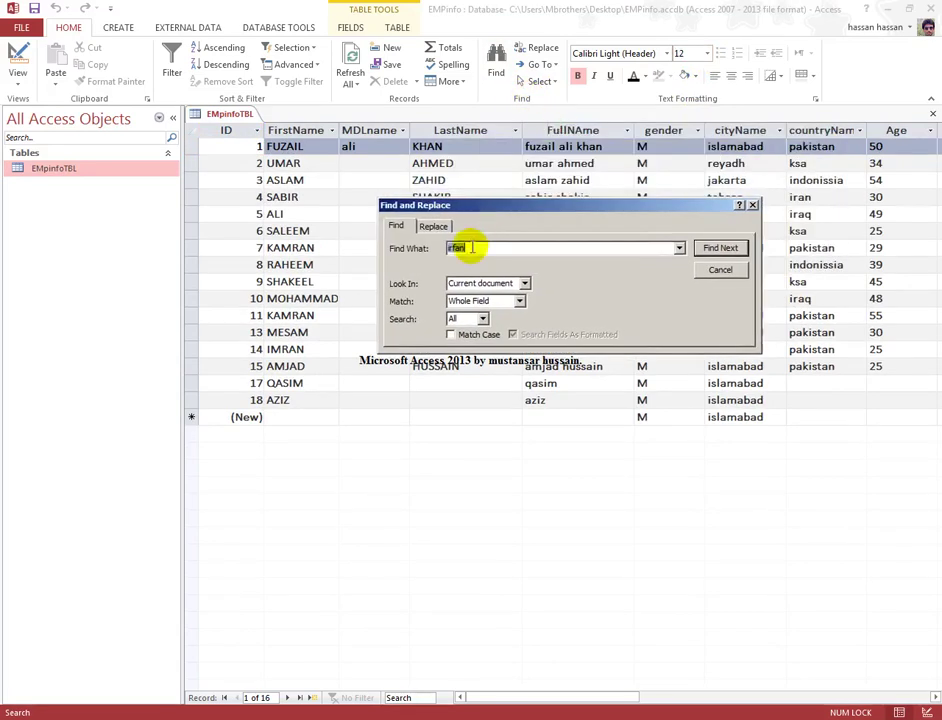
{"action": "key", "text": "BackSpace"}
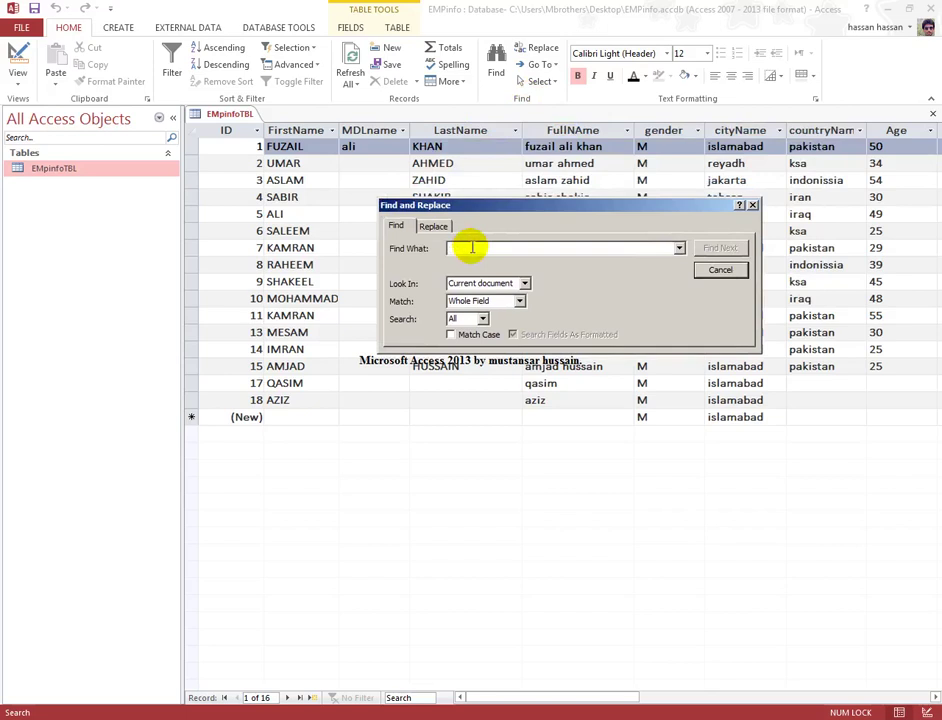
{"action": "type", "text": "ali"}
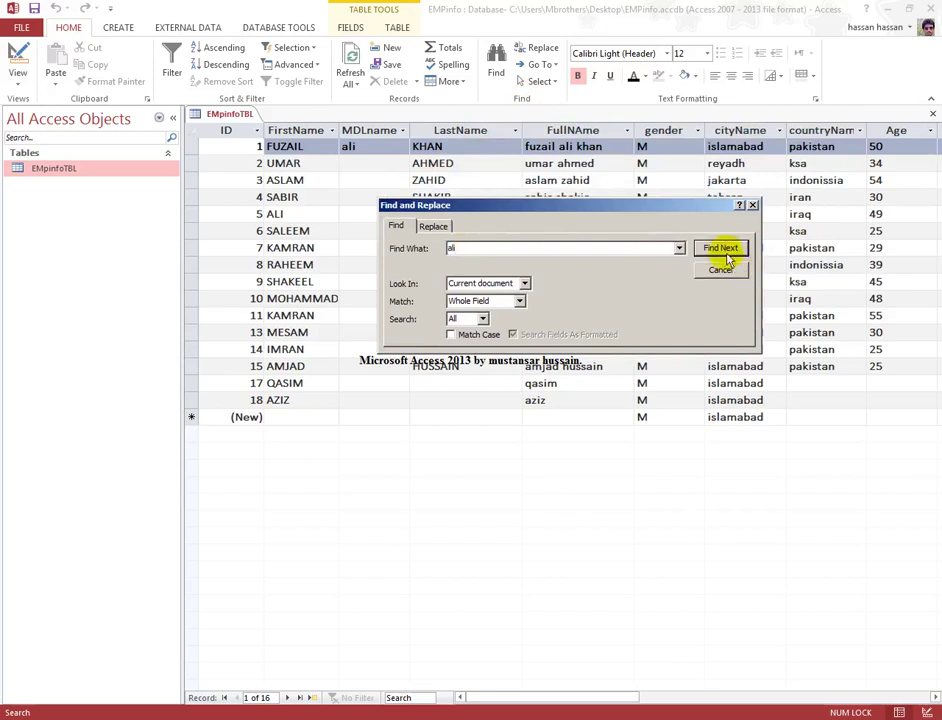
{"action": "left_click_drag", "start_coordinate": [695, 205], "coordinate": [729, 176]}
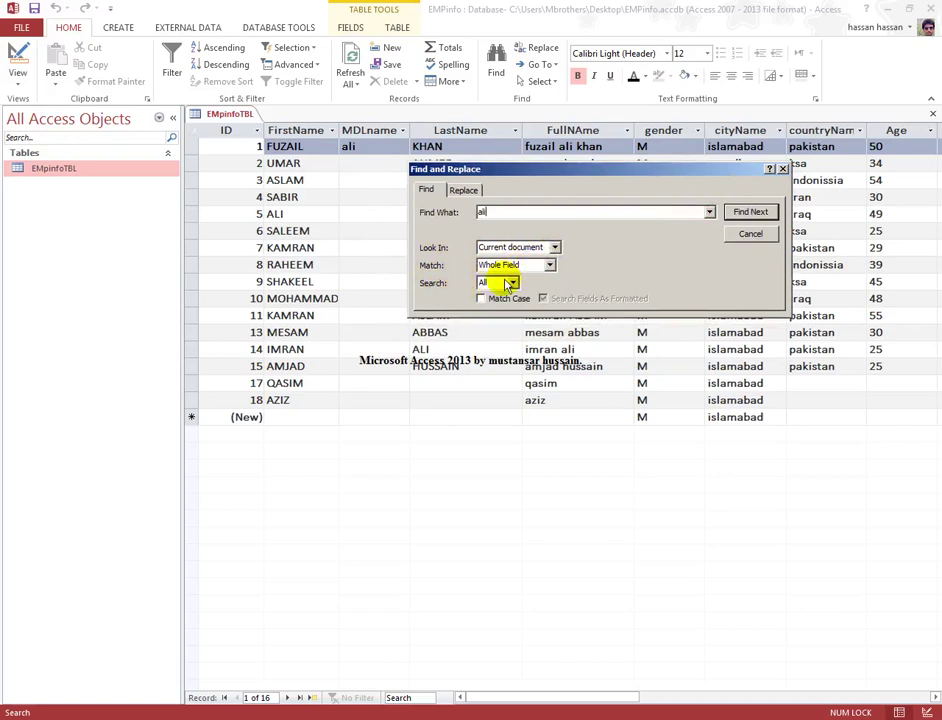
{"action": "left_click_drag", "start_coordinate": [723, 168], "coordinate": [752, 203]}
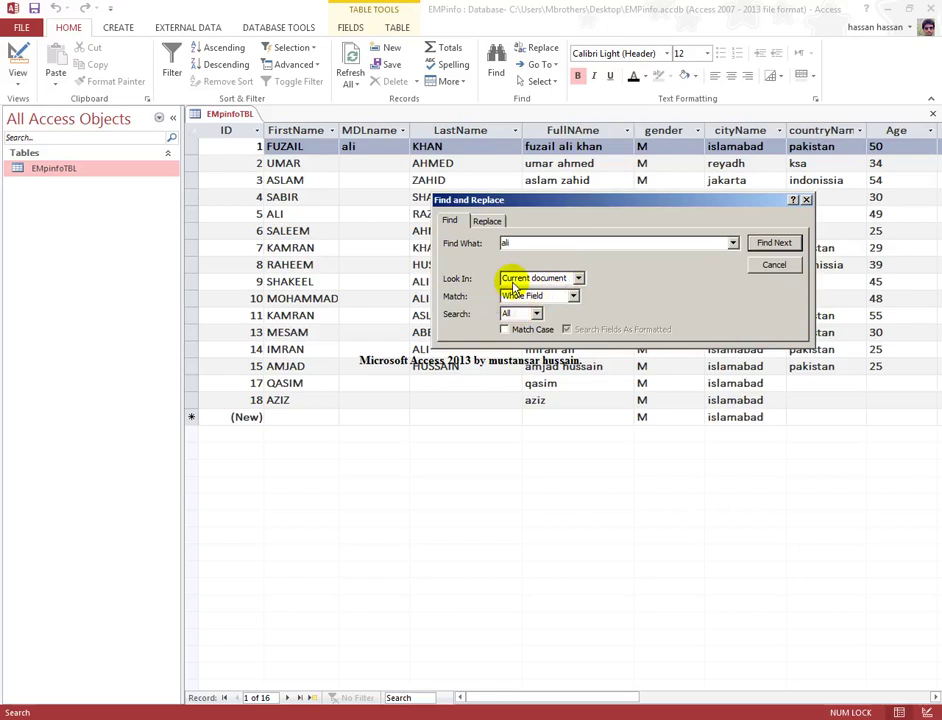
{"action": "left_click", "coordinate": [772, 241]}
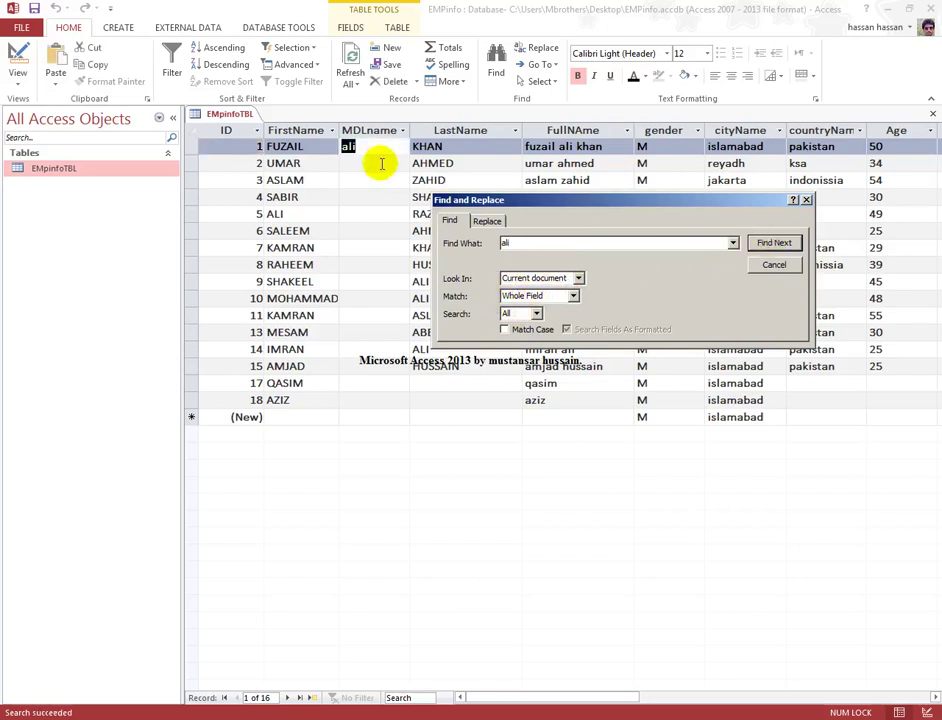
Go through the remaining matches of the searched name until the end of the records.
{"action": "left_click_drag", "start_coordinate": [545, 210], "coordinate": [556, 314]}
{"action": "left_click", "coordinate": [765, 350]}
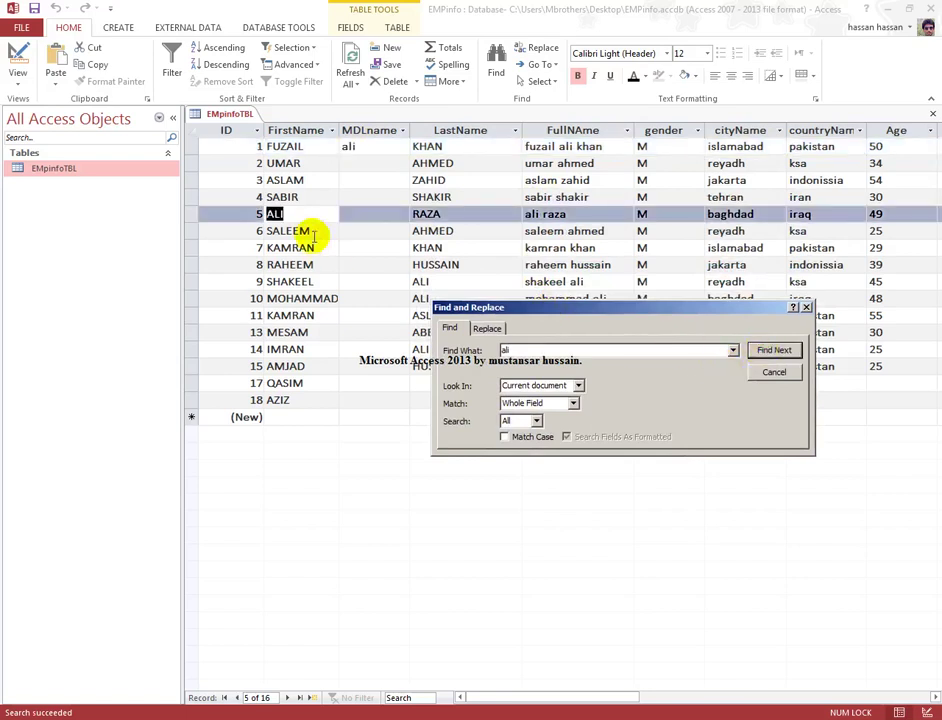
{"action": "left_click", "coordinate": [773, 351]}
{"action": "left_click", "coordinate": [774, 352]}
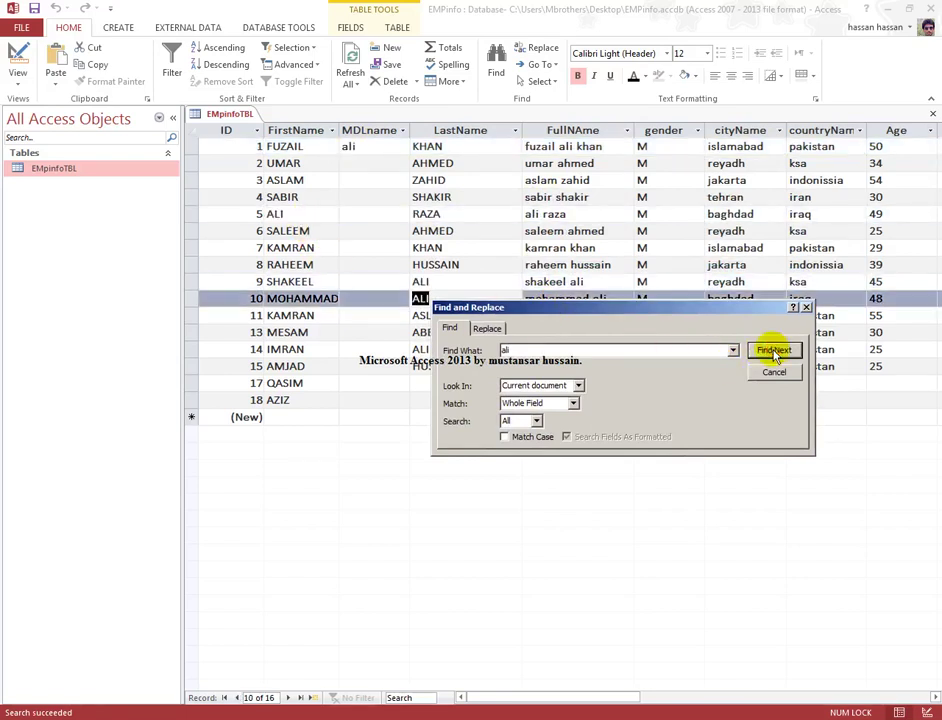
{"action": "left_click", "coordinate": [775, 352]}
{"action": "left_click", "coordinate": [775, 352]}
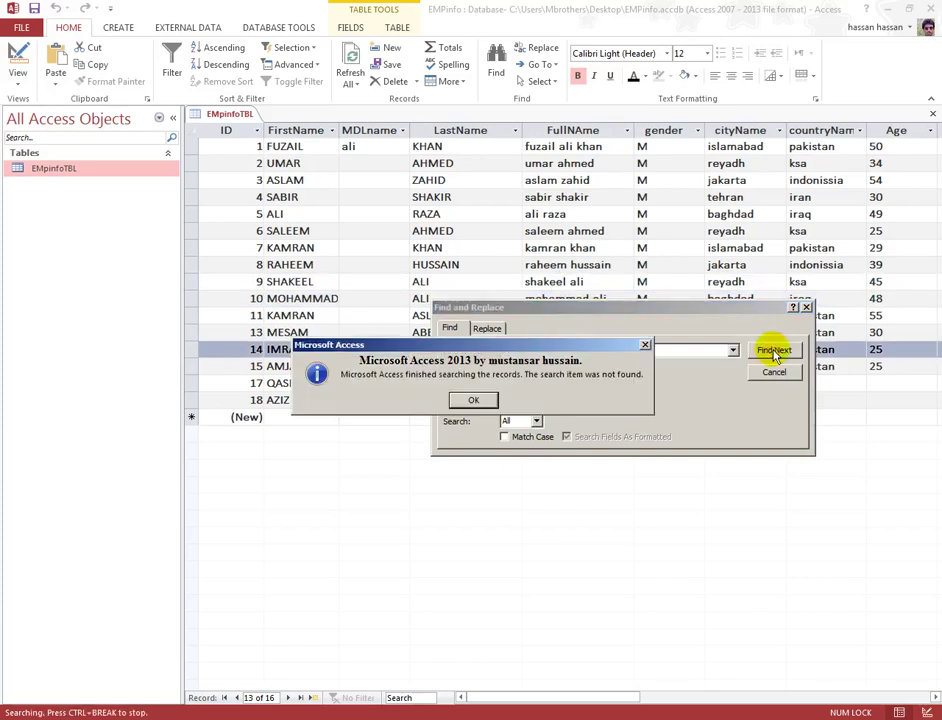
{"action": "left_click", "coordinate": [476, 397]}
Try to replace the first name from record 17 with the preset replacement name, matching the whole field.
{"action": "left_click_drag", "start_coordinate": [537, 309], "coordinate": [644, 248]}
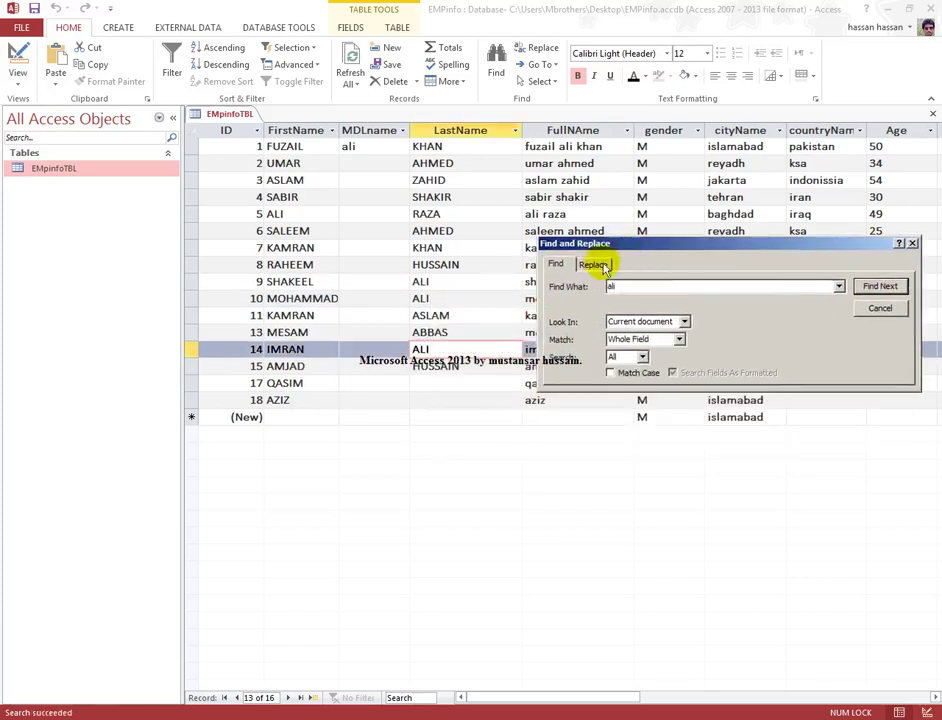
{"action": "left_click", "coordinate": [593, 264]}
{"action": "double_click", "coordinate": [612, 287]}
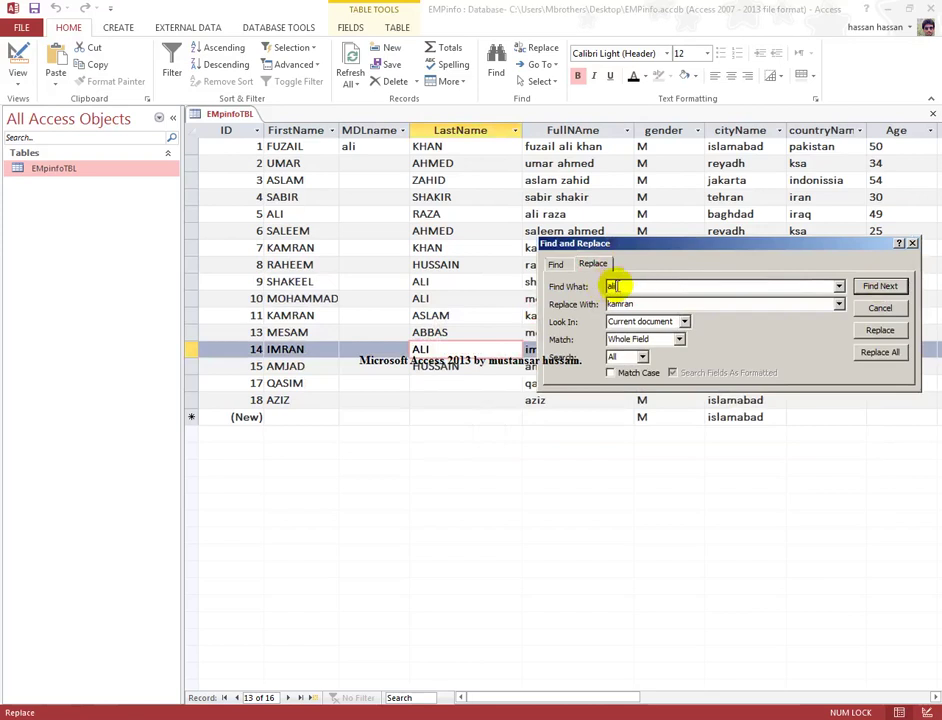
{"action": "key", "text": "BackSpace"}
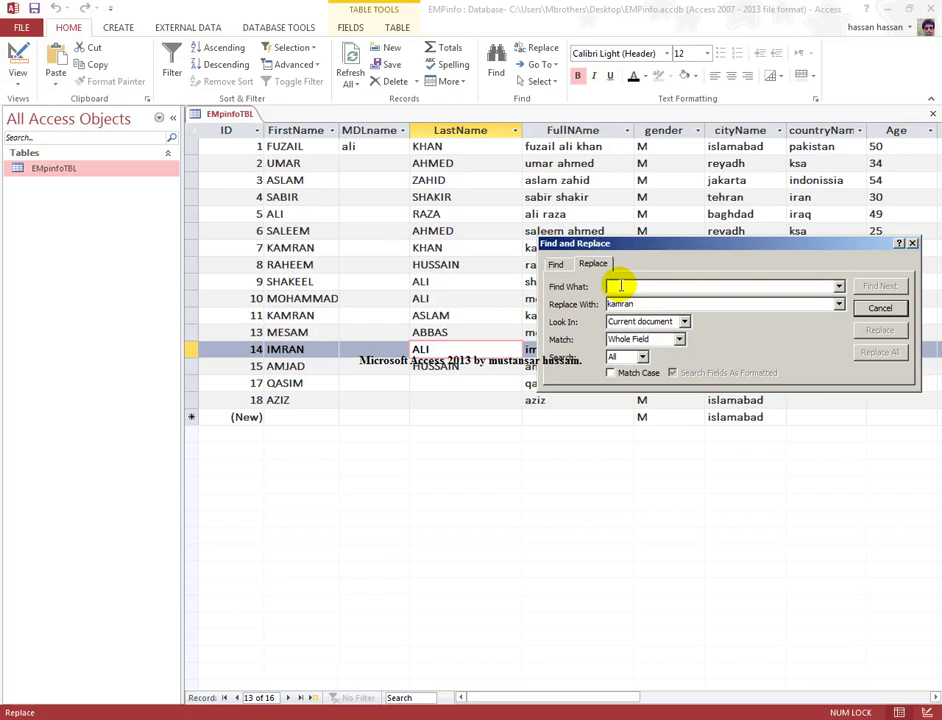
{"action": "type", "text": "asim"}
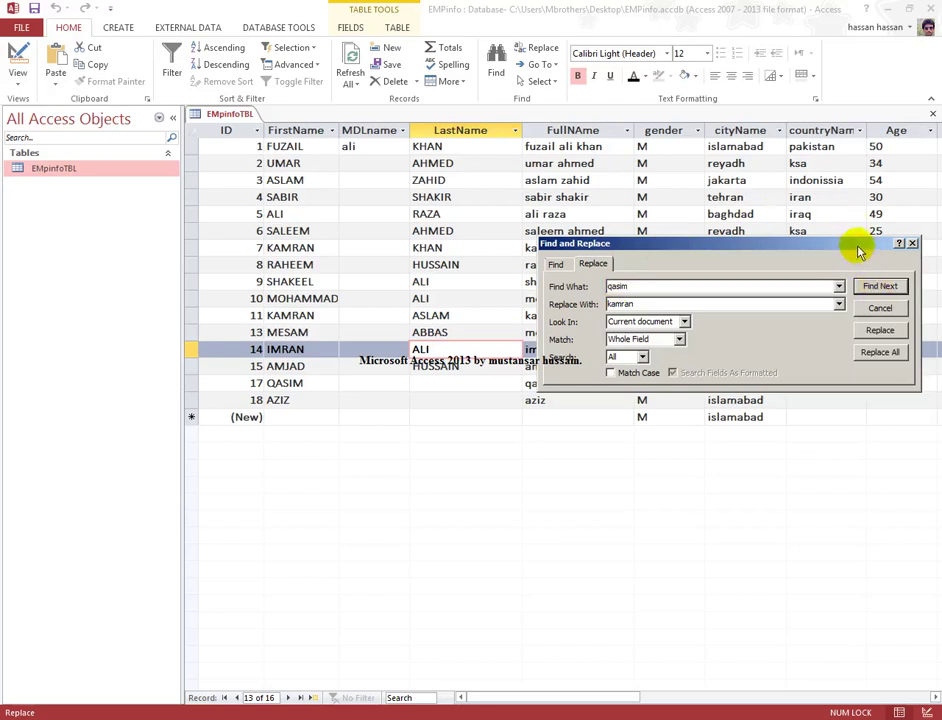
{"action": "left_click_drag", "start_coordinate": [858, 246], "coordinate": [837, 85]}
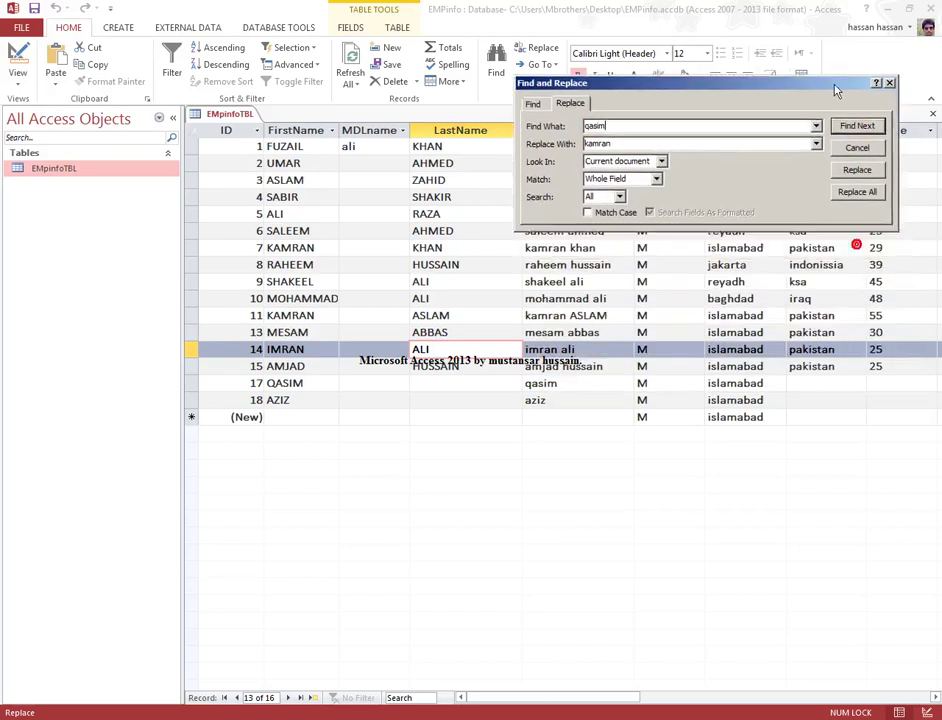
{"action": "left_click", "coordinate": [858, 168]}
{"action": "left_click", "coordinate": [490, 398]}
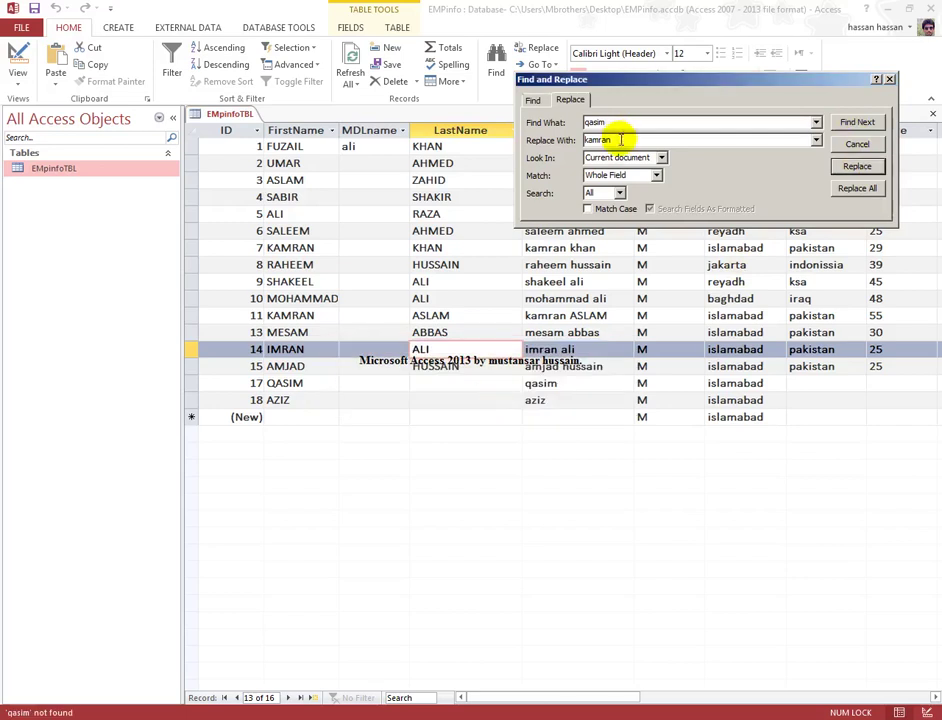
Search for record 1's middle name and replace its match in record 14's LastName field with record 17's first name.
{"action": "left_click", "coordinate": [654, 123]}
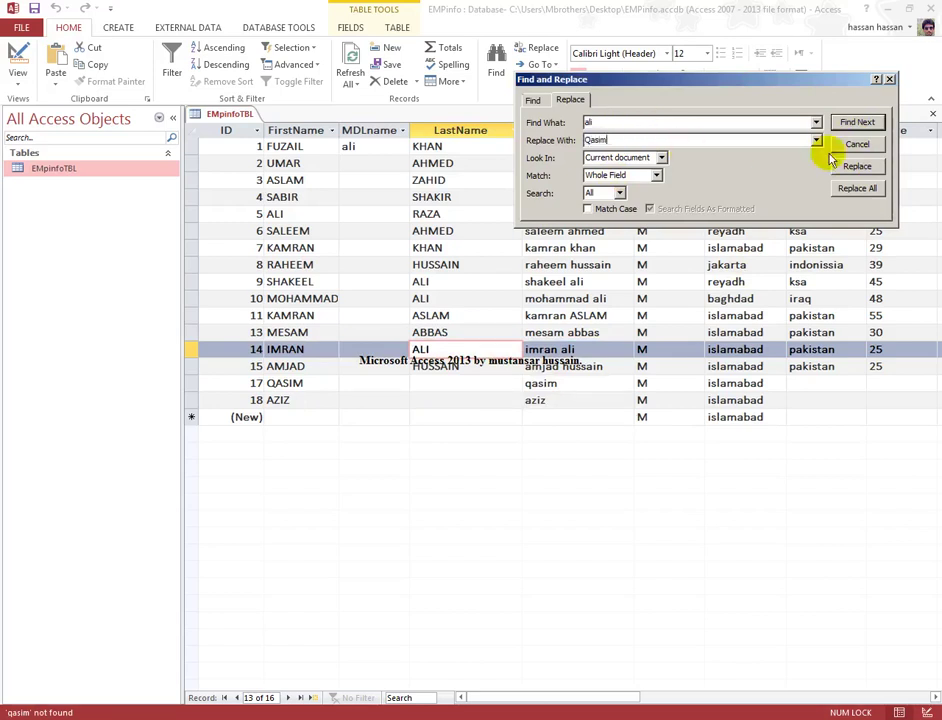
{"action": "left_click", "coordinate": [856, 167]}
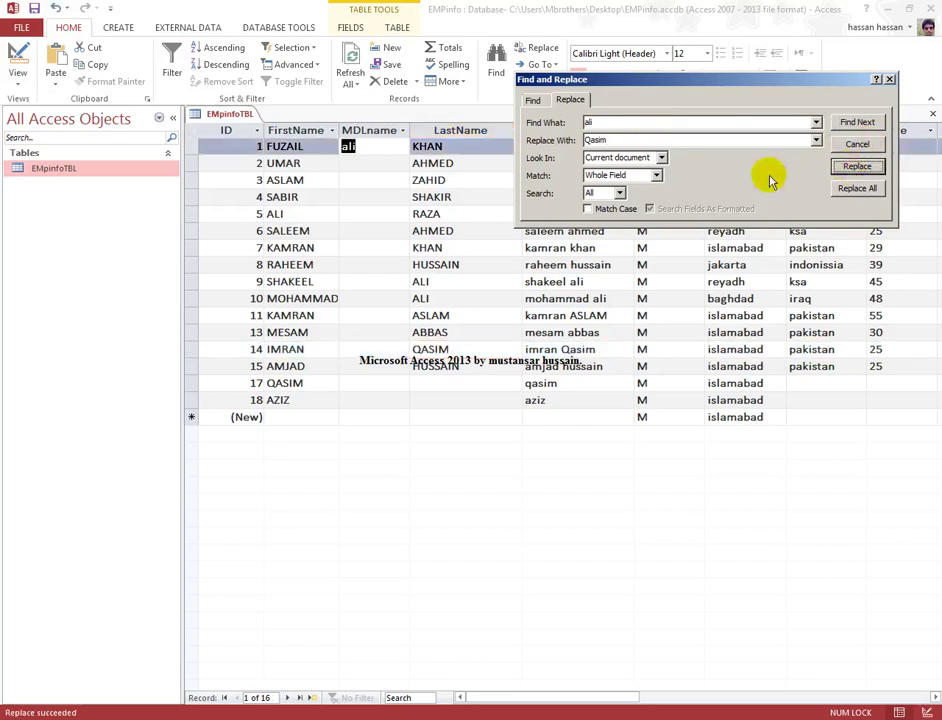
Replace the match in record 1's MDLname field and all remaining matches of the searched name with the replacement name.
{"action": "left_click_drag", "start_coordinate": [620, 84], "coordinate": [398, 252]}
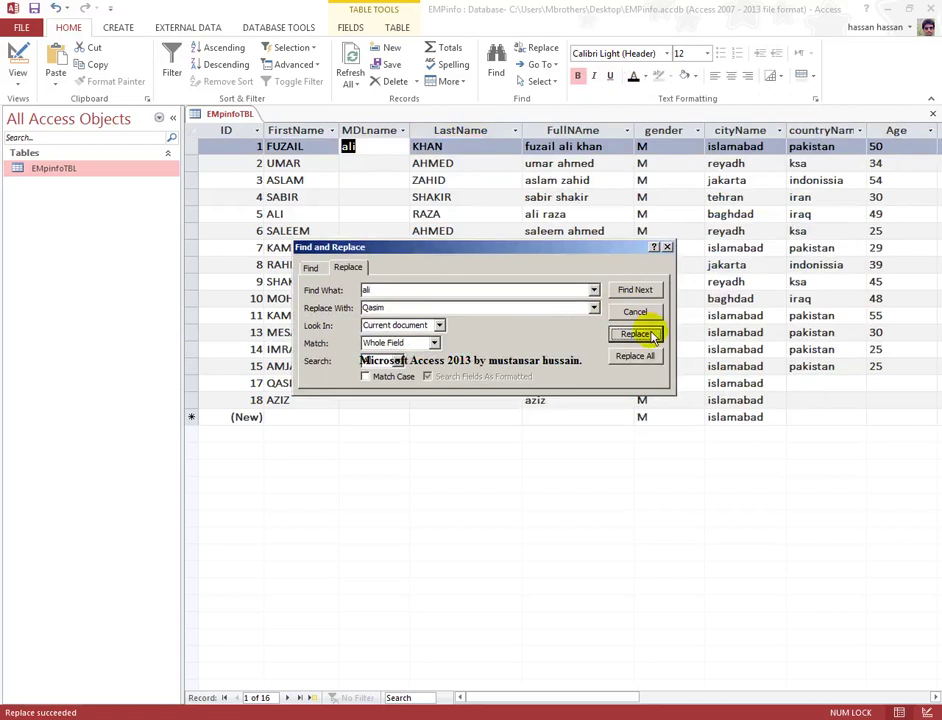
{"action": "left_click", "coordinate": [650, 332]}
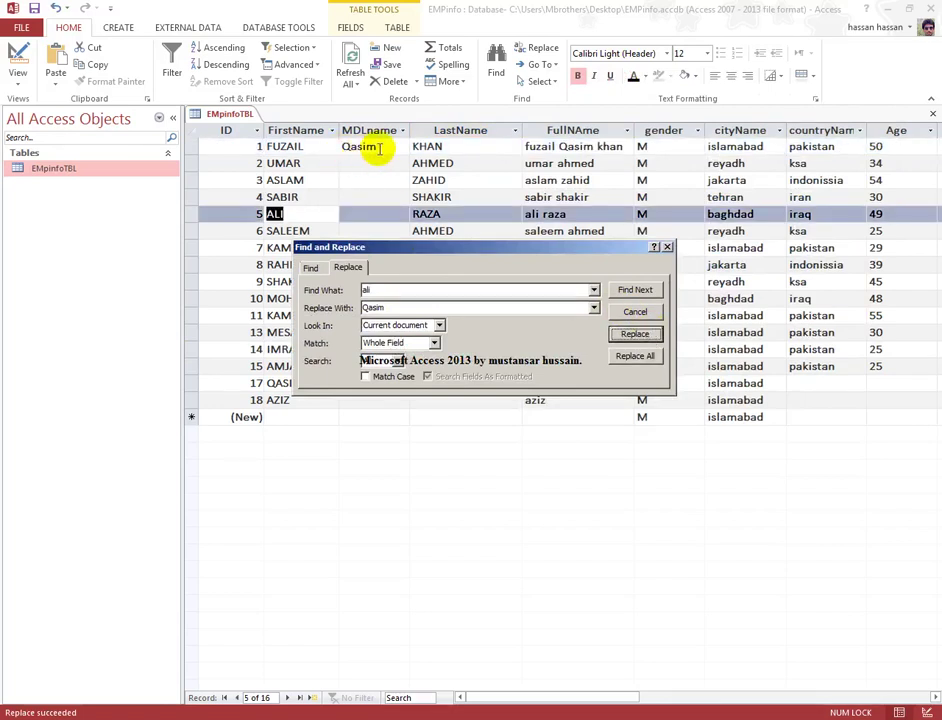
{"action": "left_click_drag", "start_coordinate": [431, 248], "coordinate": [650, 94]}
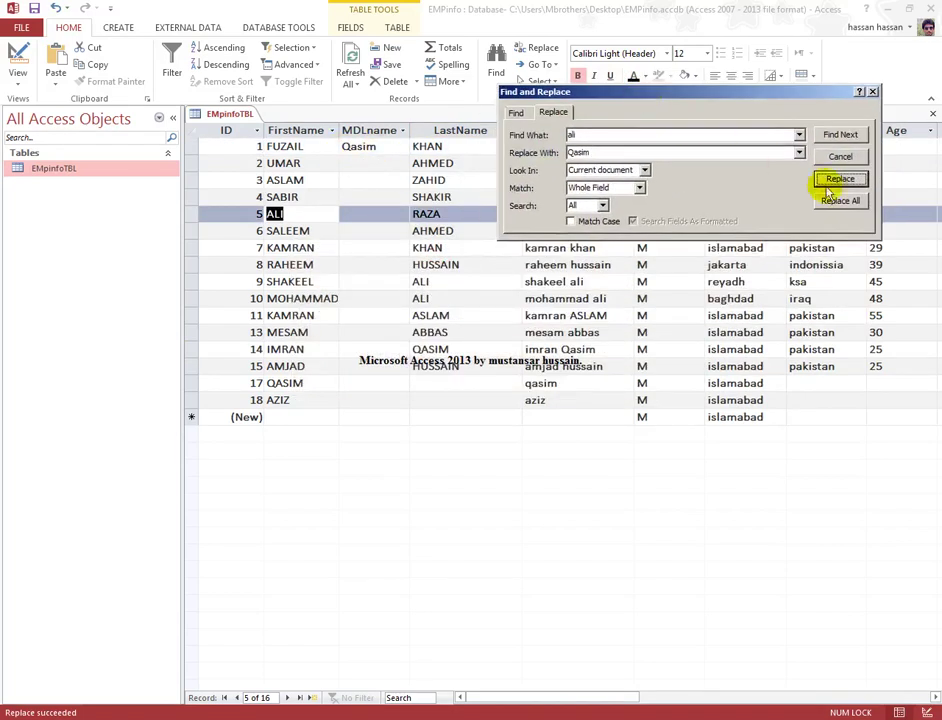
{"action": "left_click", "coordinate": [828, 200]}
{"action": "left_click", "coordinate": [437, 404]}
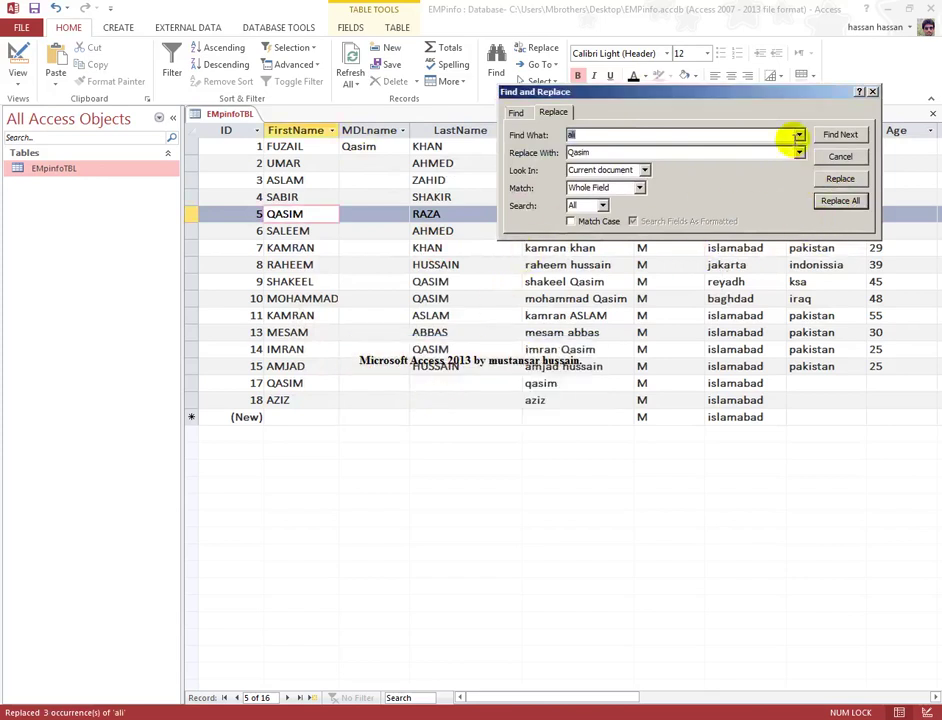
{"action": "left_click_drag", "start_coordinate": [799, 93], "coordinate": [812, 155]}
{"action": "left_click", "coordinate": [818, 155]}
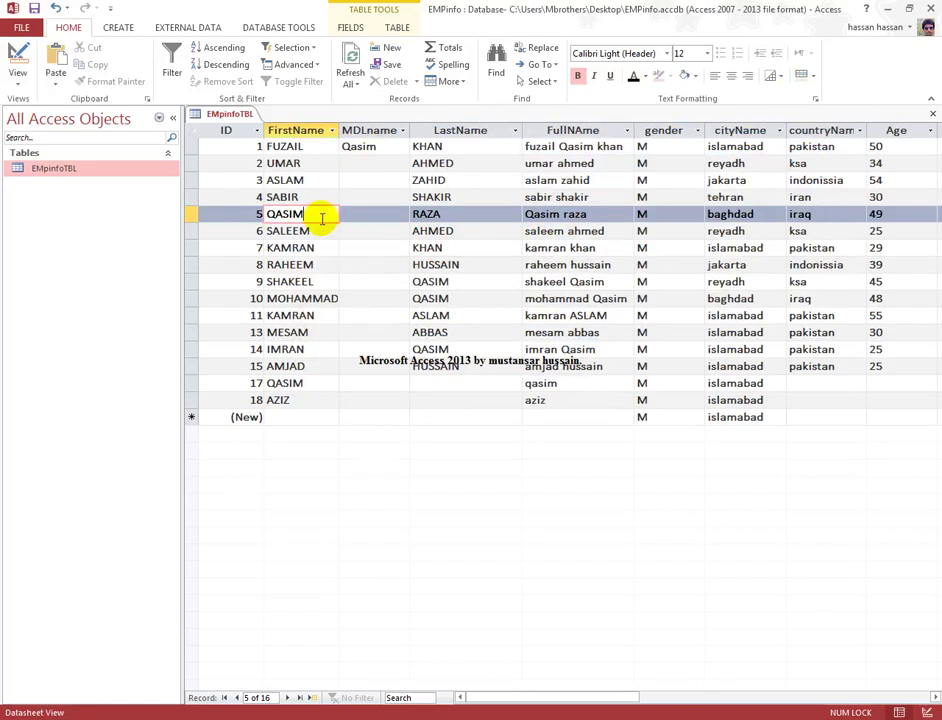
Examine the replaced names in record 1's MDLname, record 5's FirstName and record 9's LastName fields.
{"action": "left_click", "coordinate": [360, 147]}
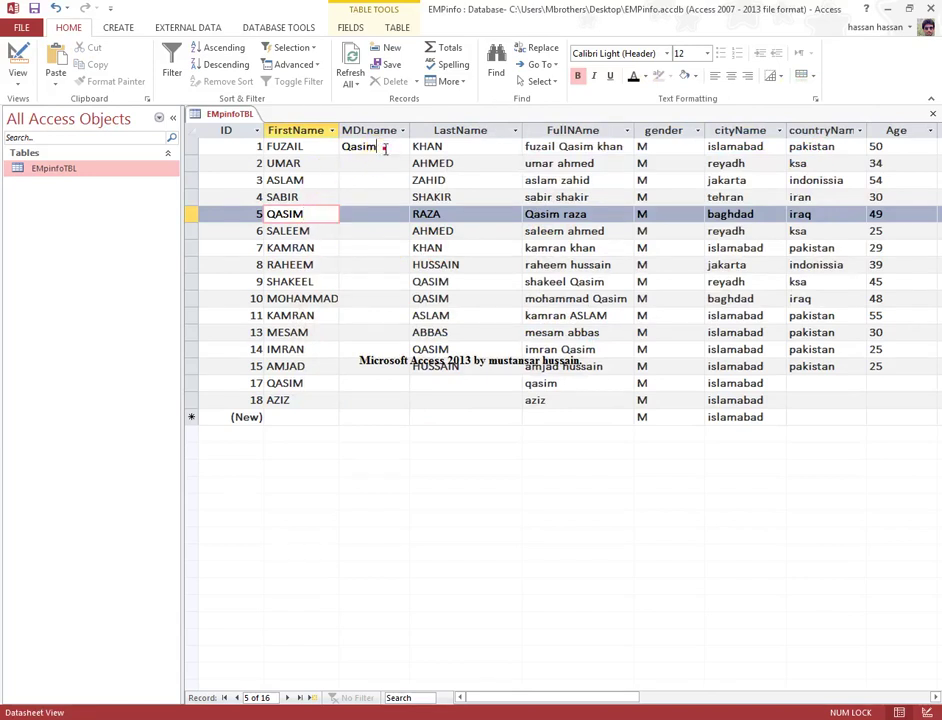
{"action": "double_click", "coordinate": [314, 213]}
{"action": "type", "text": "Qasim"}
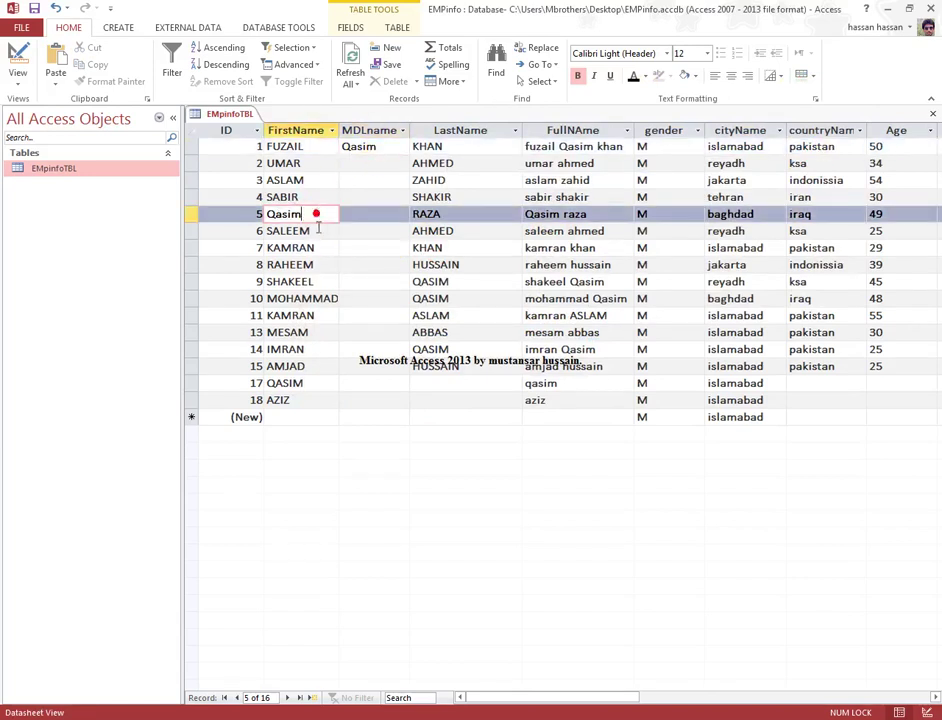
{"action": "left_click", "coordinate": [464, 298]}
{"action": "double_click", "coordinate": [471, 281]}
{"action": "type", "text": "Qasim"}
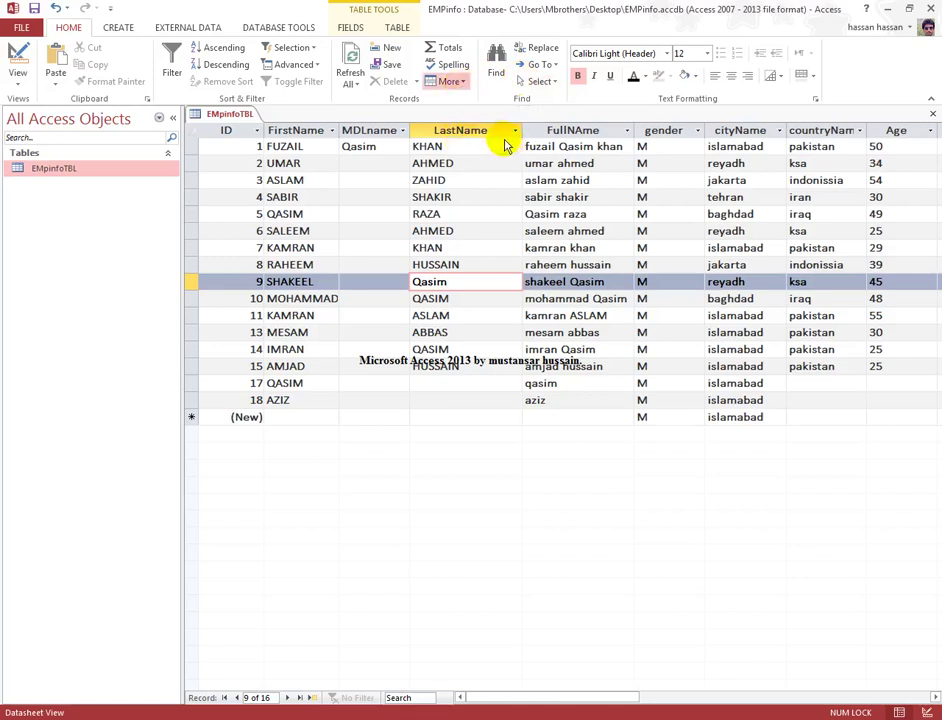
Set the row height of the datasheet to 20.
{"action": "left_click", "coordinate": [484, 141]}
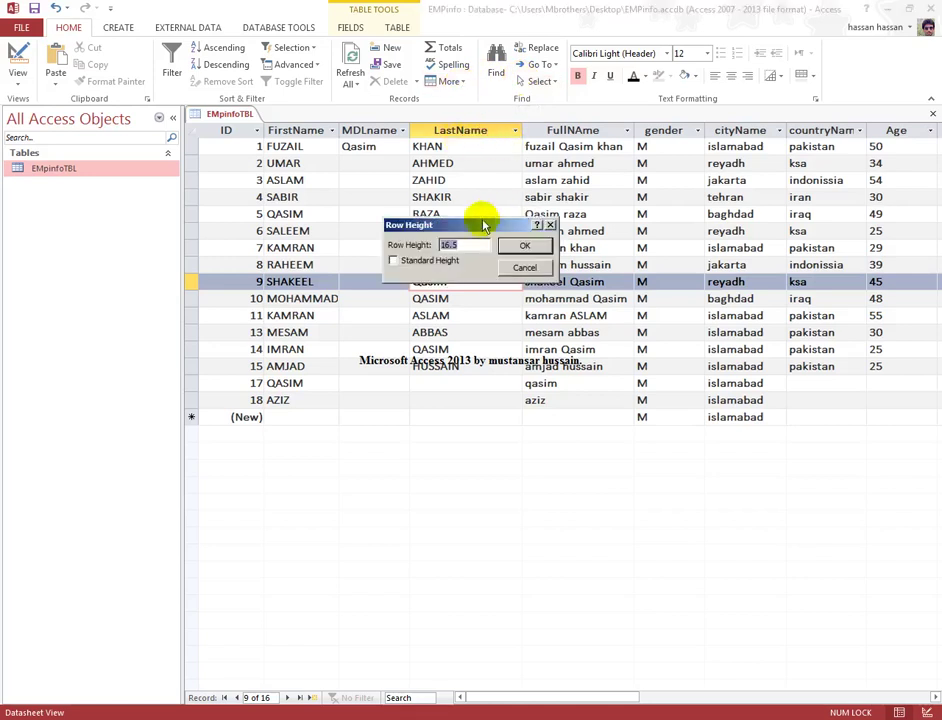
{"action": "key", "text": "BackSpace"}
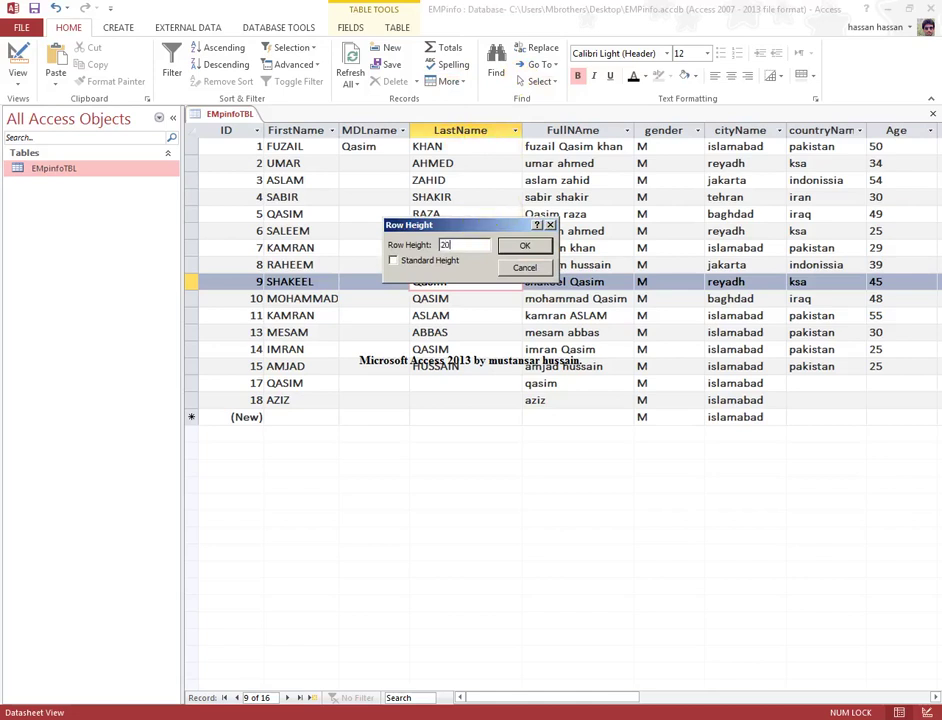
{"action": "left_click", "coordinate": [524, 245]}
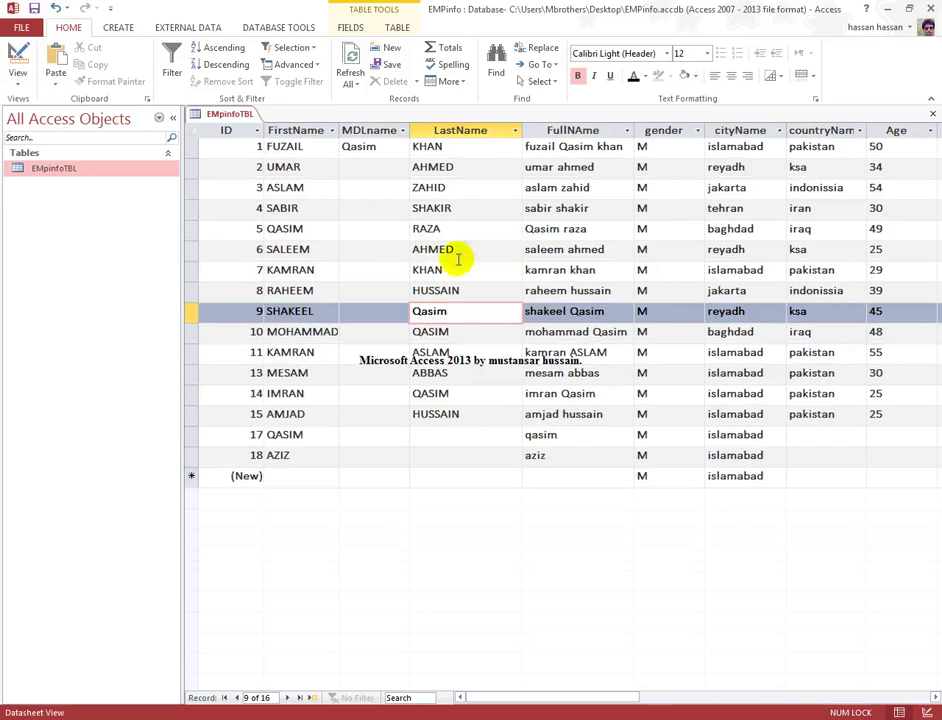
Resize the datasheet rows by hand from a row border, shrinking them first and leaving them slightly taller than before.
{"action": "left_click", "coordinate": [188, 308]}
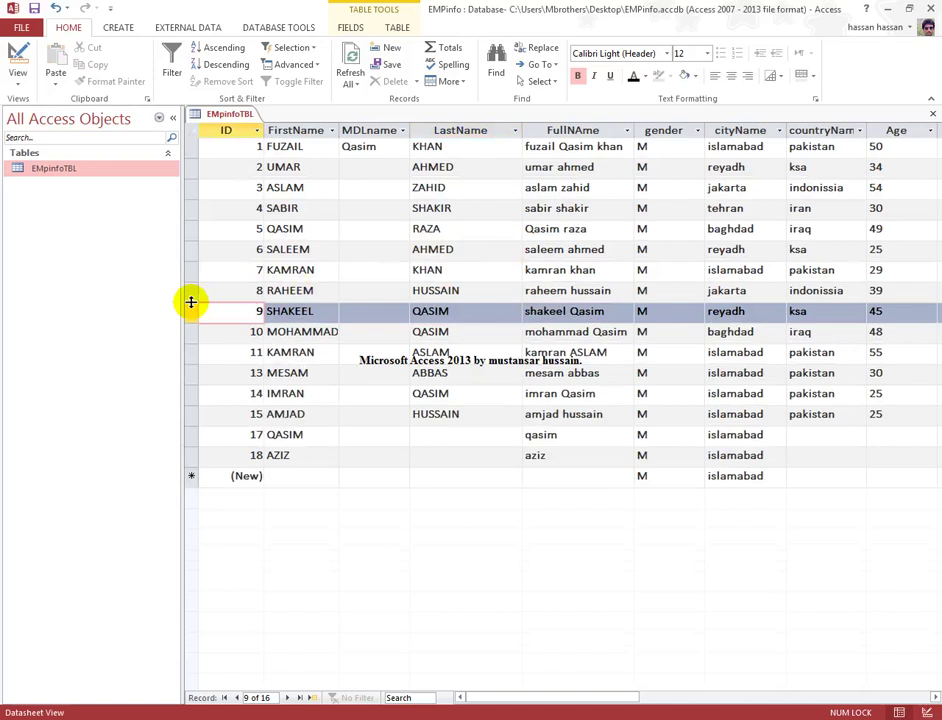
{"action": "mouse_move", "coordinate": [191, 302]}
{"action": "left_mouse_down"}
{"action": "mouse_move", "coordinate": [193, 267]}
{"action": "mouse_move", "coordinate": [196, 322]}
{"action": "mouse_move", "coordinate": [197, 312]}
{"action": "left_mouse_up"}
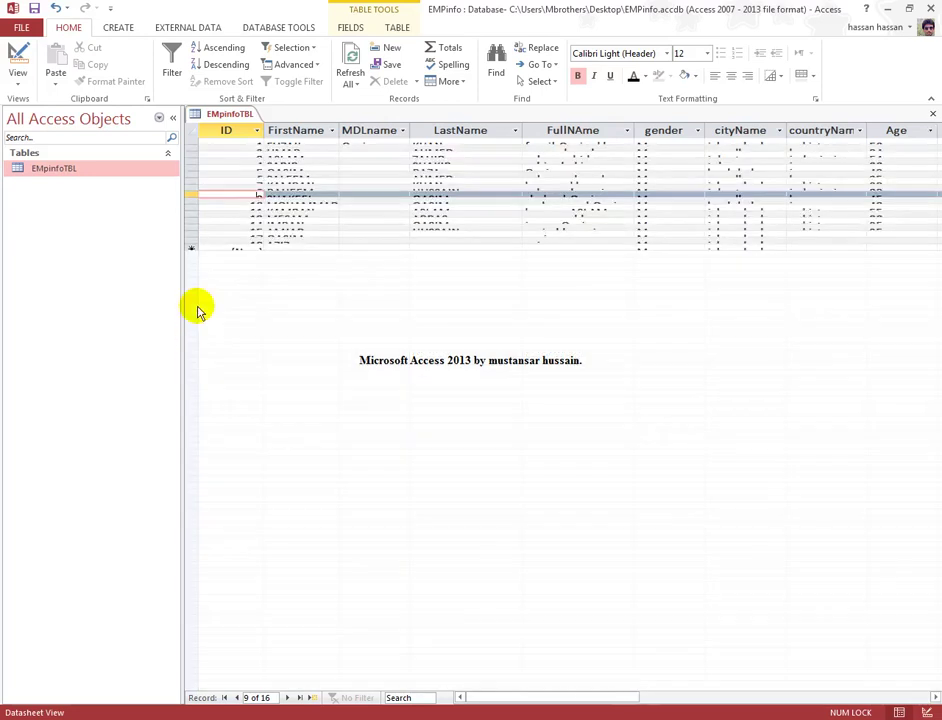
{"action": "mouse_move", "coordinate": [193, 251]}
{"action": "left_mouse_down"}
{"action": "mouse_move", "coordinate": [196, 294]}
{"action": "mouse_move", "coordinate": [193, 269]}
{"action": "left_mouse_up"}
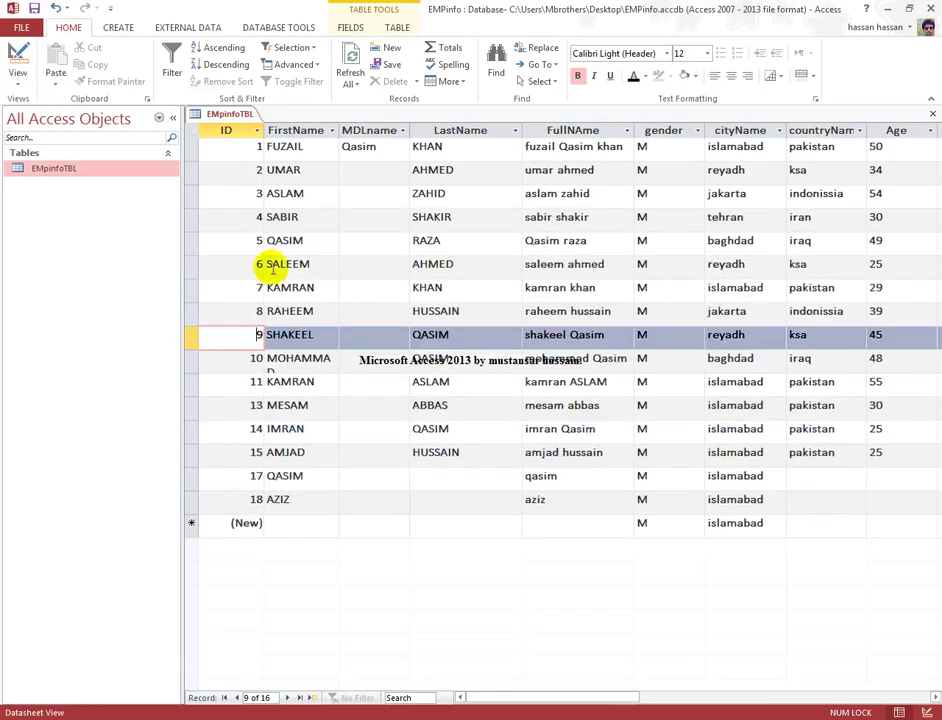
Hide the ID column and unhide it again.
{"action": "left_click", "coordinate": [458, 86]}
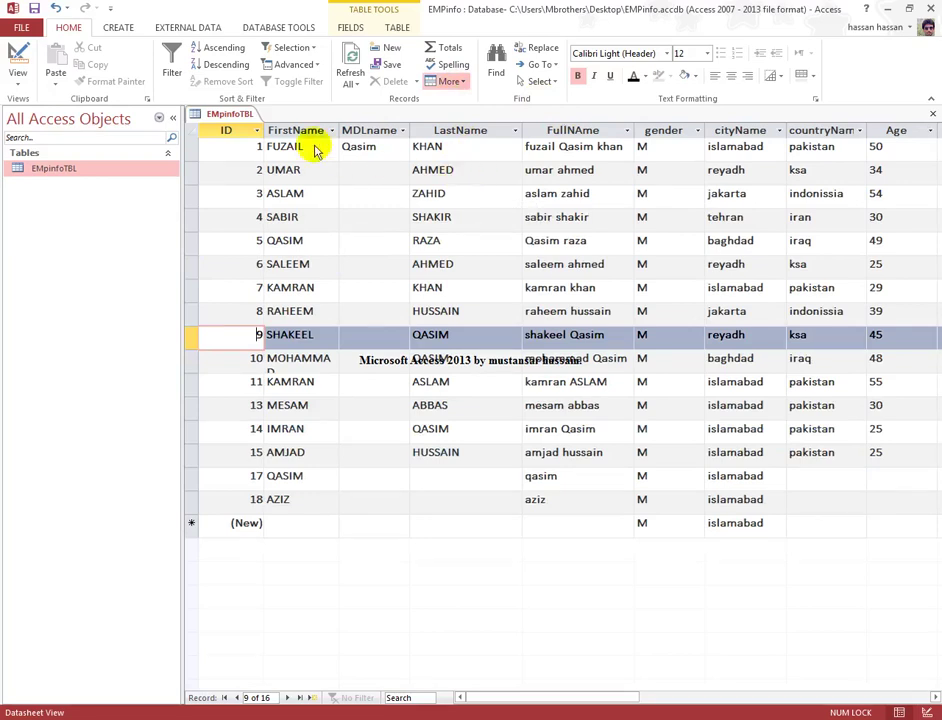
{"action": "left_click", "coordinate": [251, 131]}
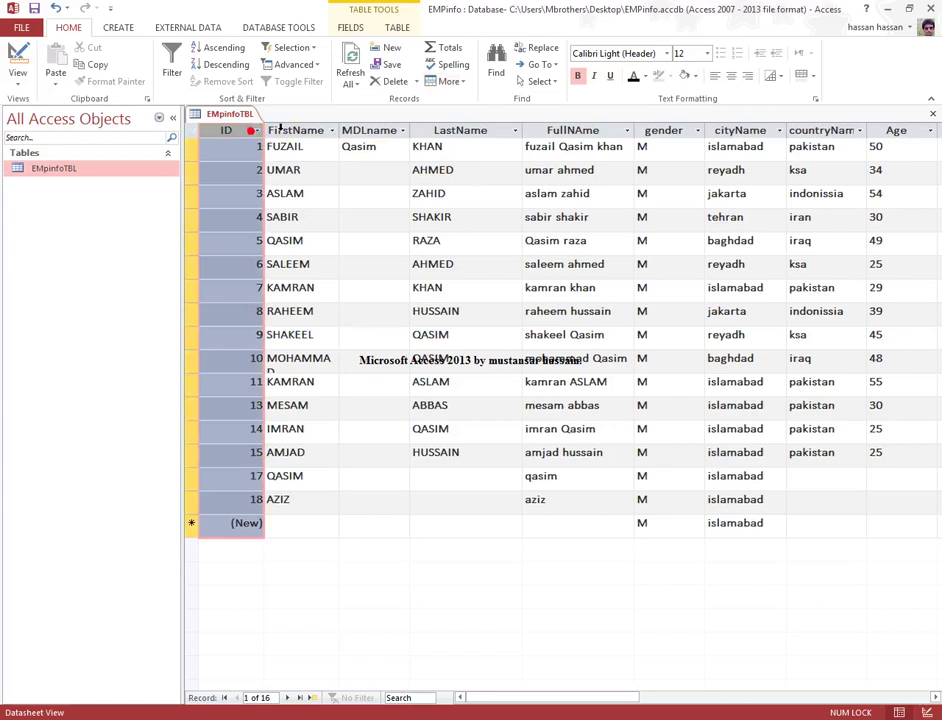
{"action": "left_click", "coordinate": [485, 169]}
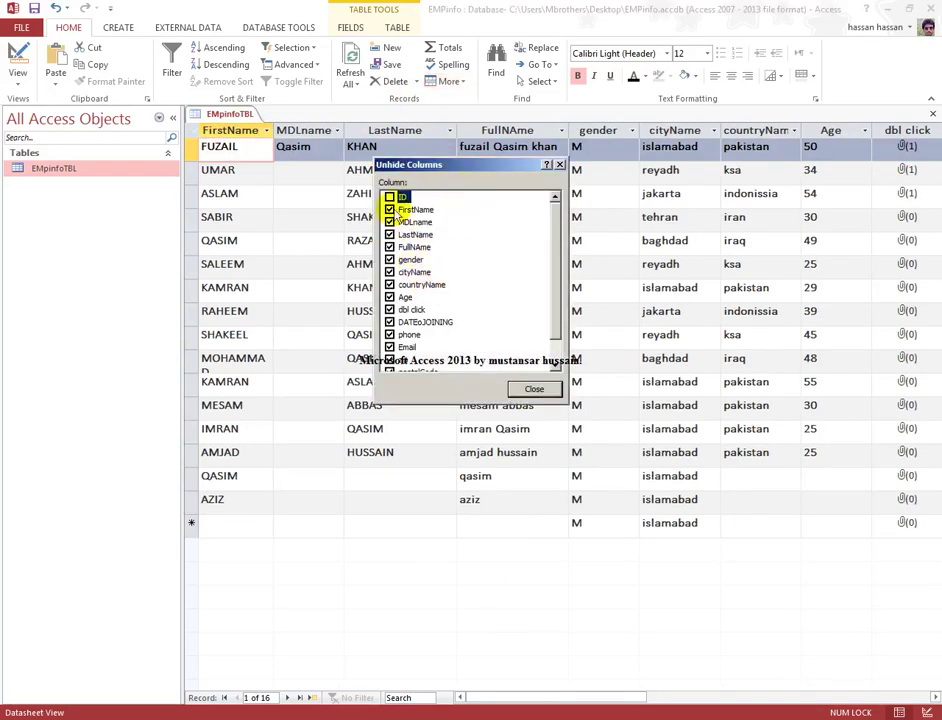
{"action": "left_click", "coordinate": [390, 197]}
{"action": "left_click", "coordinate": [534, 389]}
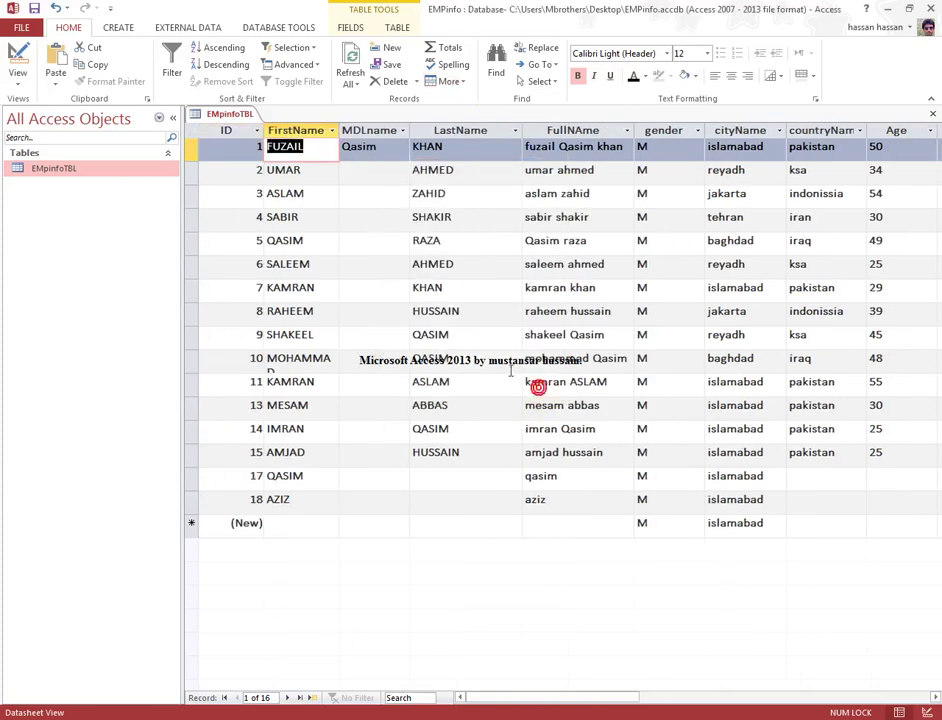
Freeze the ID column, scroll the other fields past it, and unfreeze all fields.
{"action": "left_click", "coordinate": [324, 166]}
{"action": "left_click", "coordinate": [330, 150]}
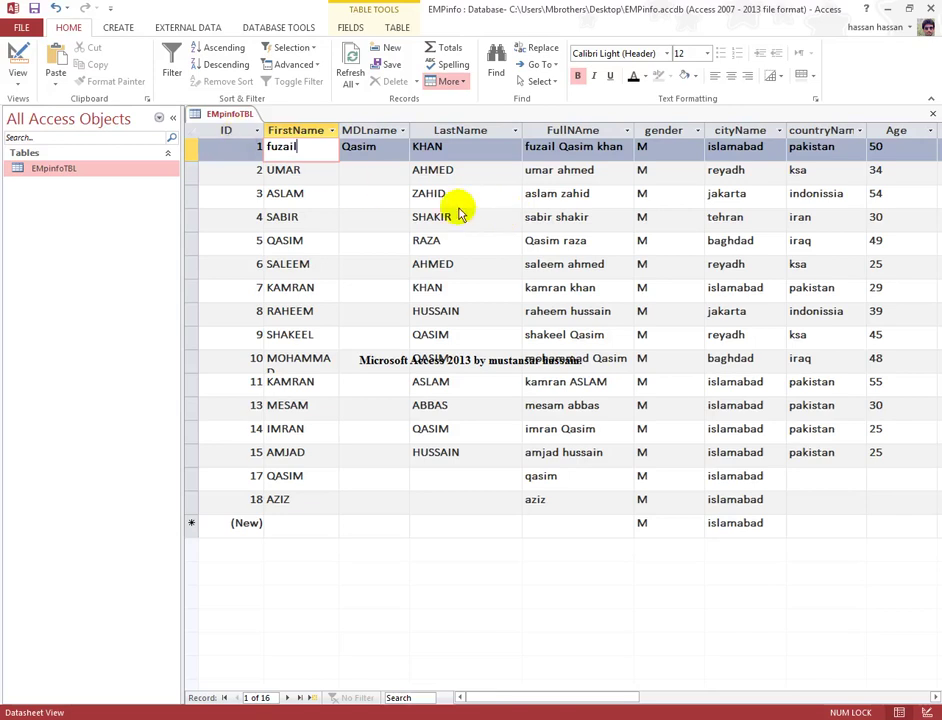
{"action": "left_click", "coordinate": [236, 133]}
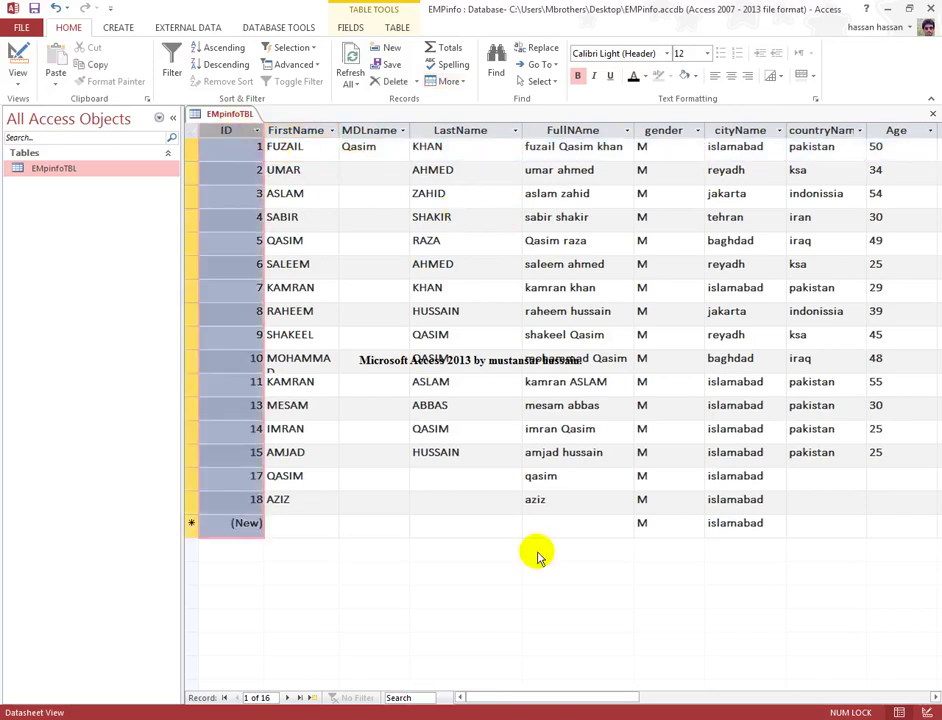
{"action": "left_click_drag", "start_coordinate": [497, 700], "coordinate": [470, 700]}
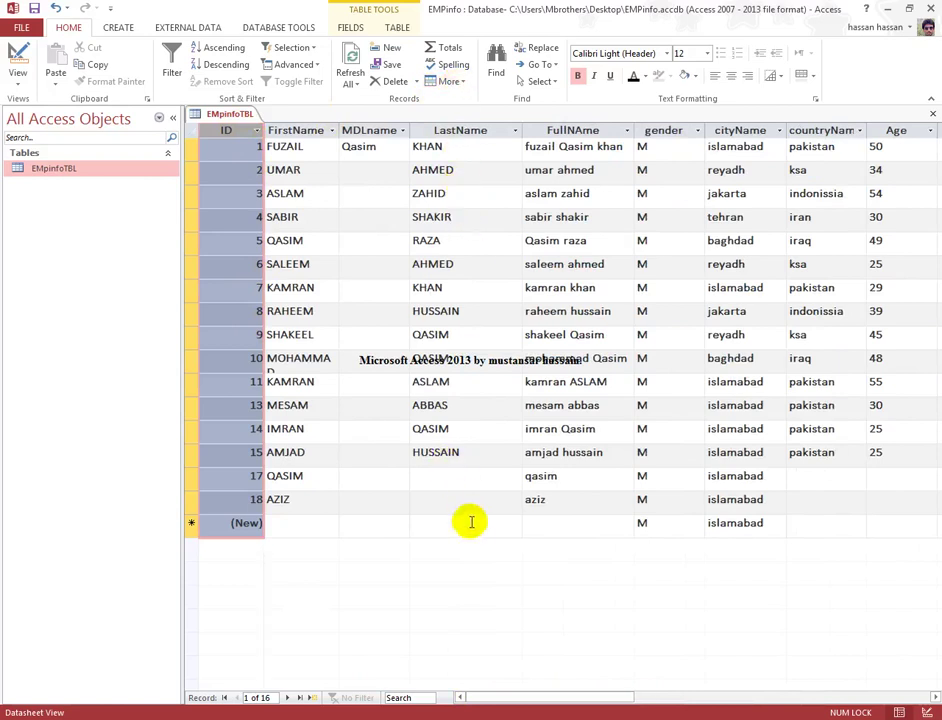
{"action": "left_click_drag", "start_coordinate": [498, 698], "coordinate": [580, 700]}
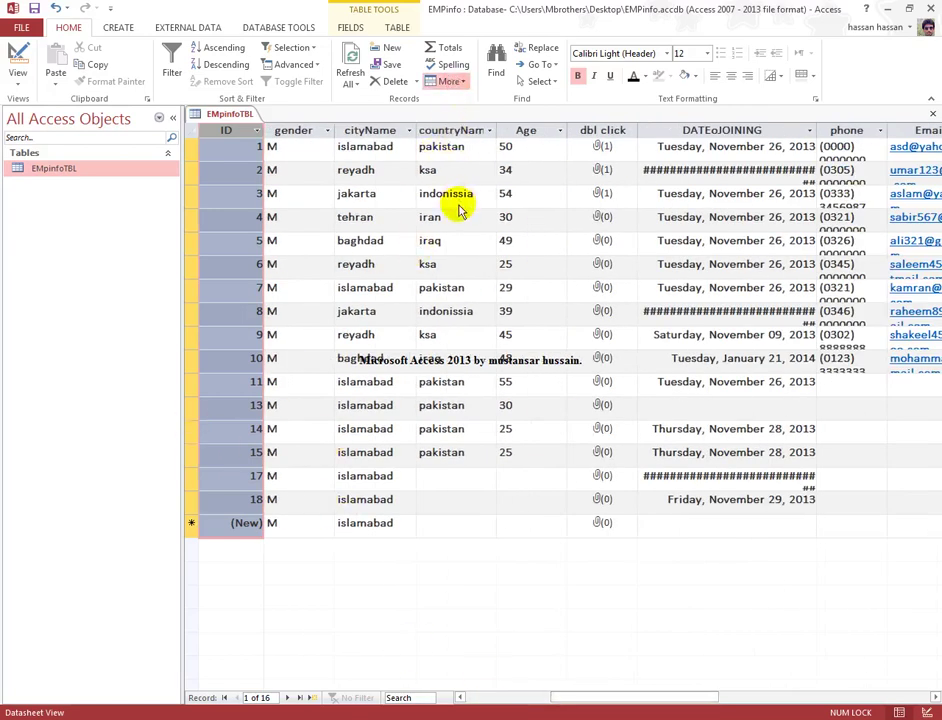
{"action": "left_click", "coordinate": [458, 225]}
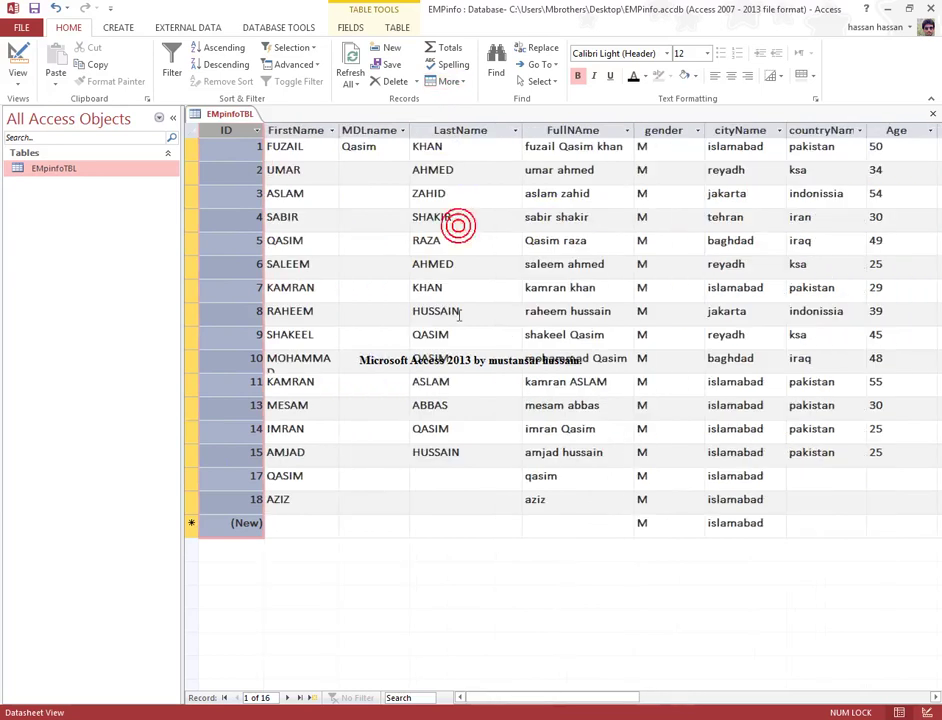
{"action": "left_click", "coordinate": [329, 507]}
{"action": "left_click", "coordinate": [607, 697]}
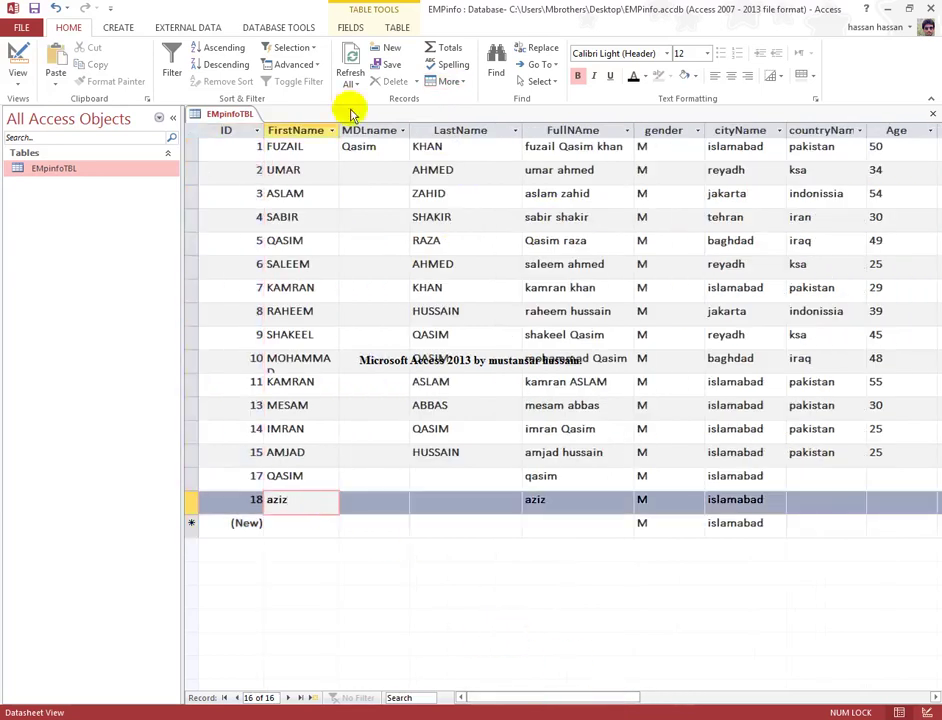
View the column width setting of the FirstName column without changing it.
{"action": "left_click", "coordinate": [463, 82]}
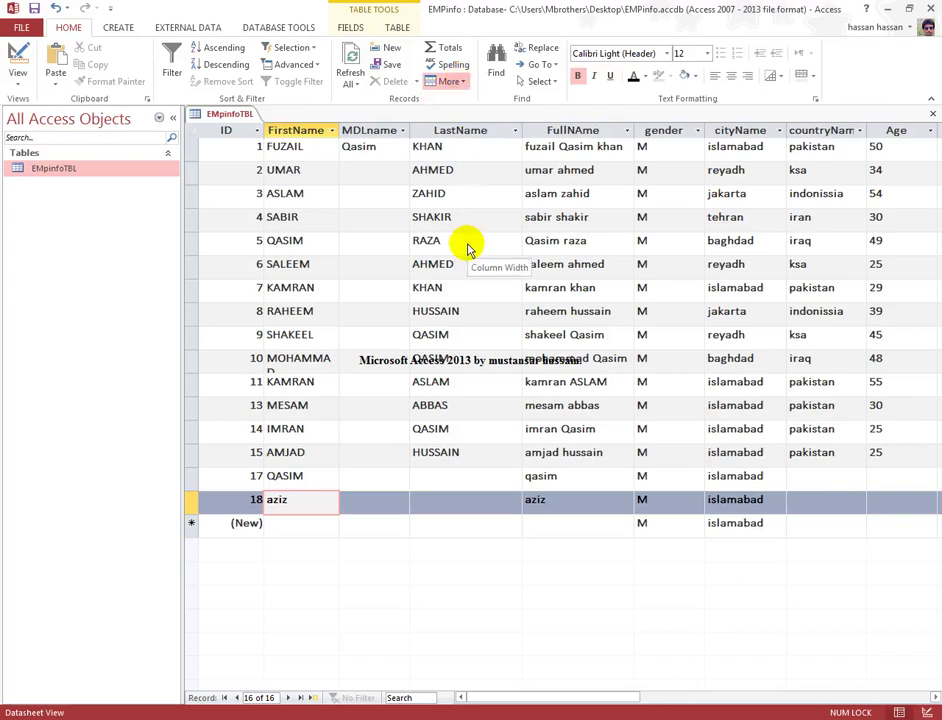
{"action": "left_click", "coordinate": [468, 250]}
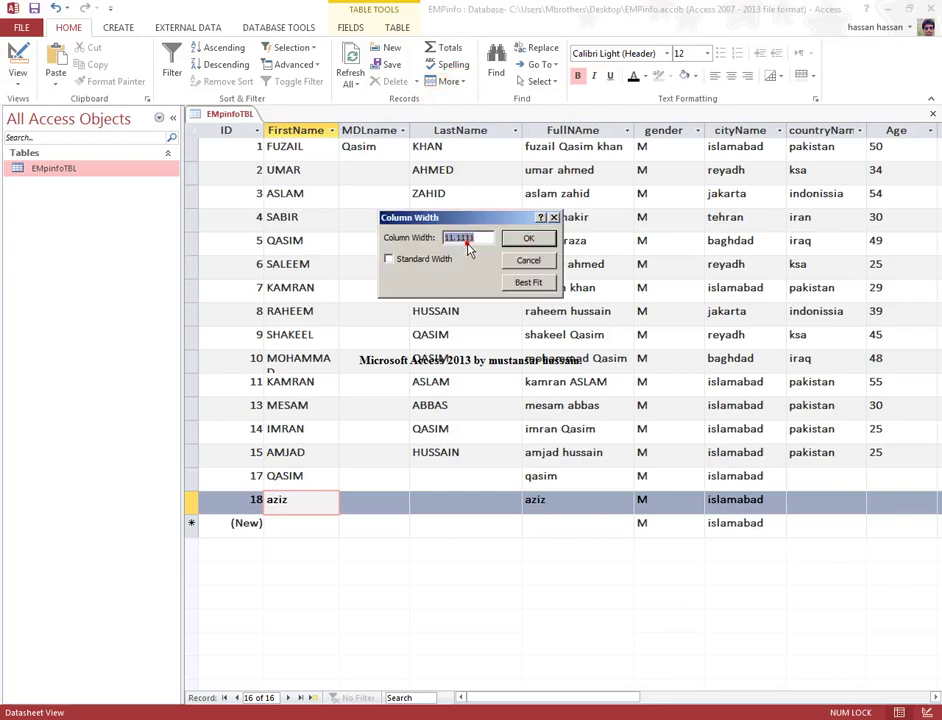
{"action": "left_click", "coordinate": [527, 262]}
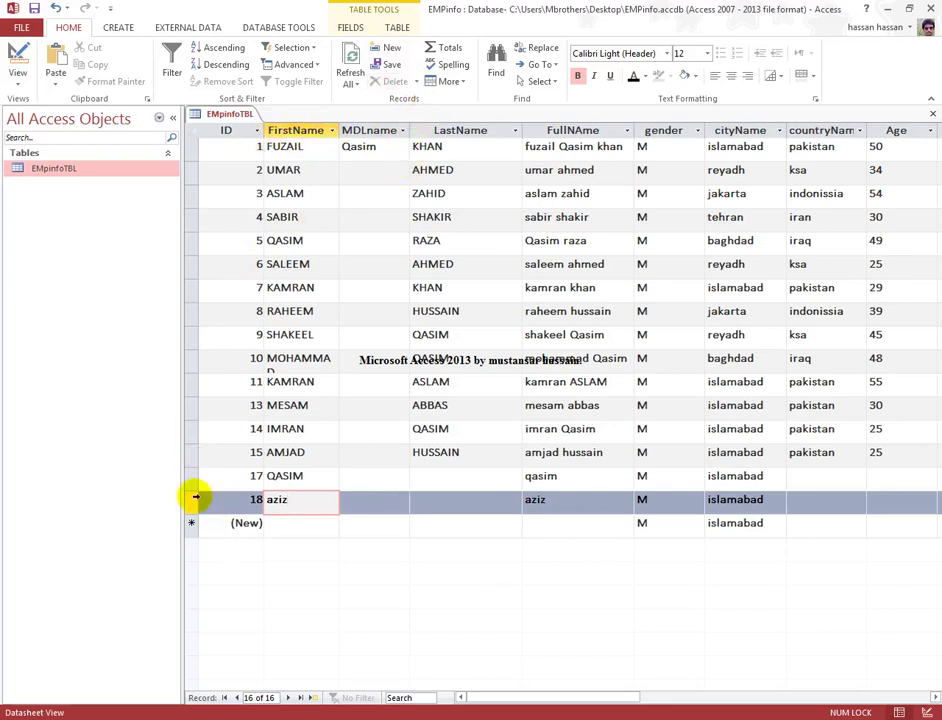
Delete record 18 from the table and confirm the deletion.
{"action": "right_click", "coordinate": [193, 498]}
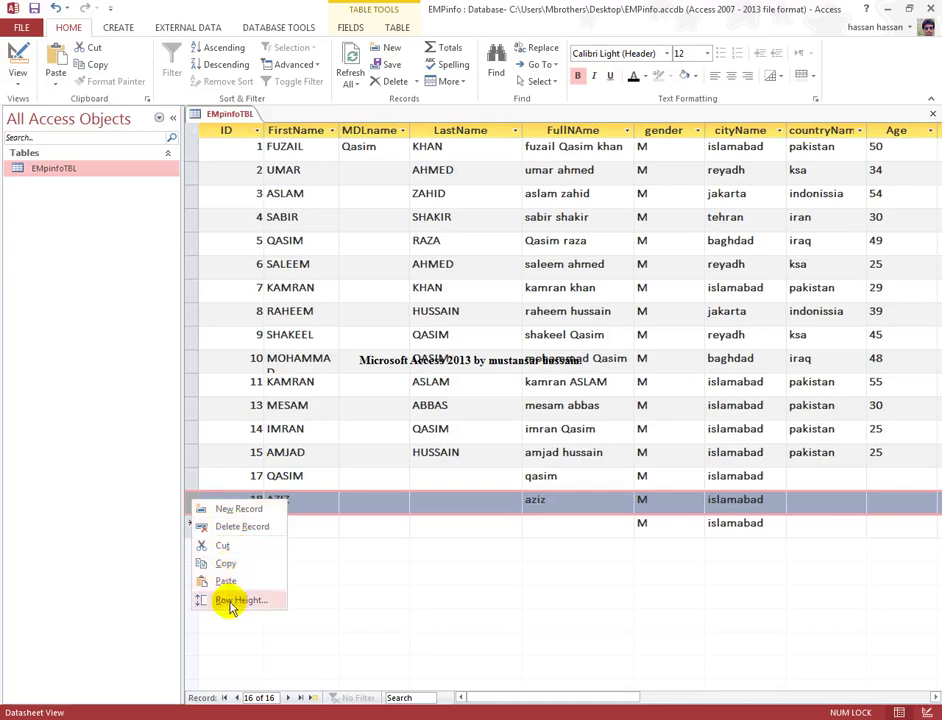
{"action": "left_click", "coordinate": [247, 527]}
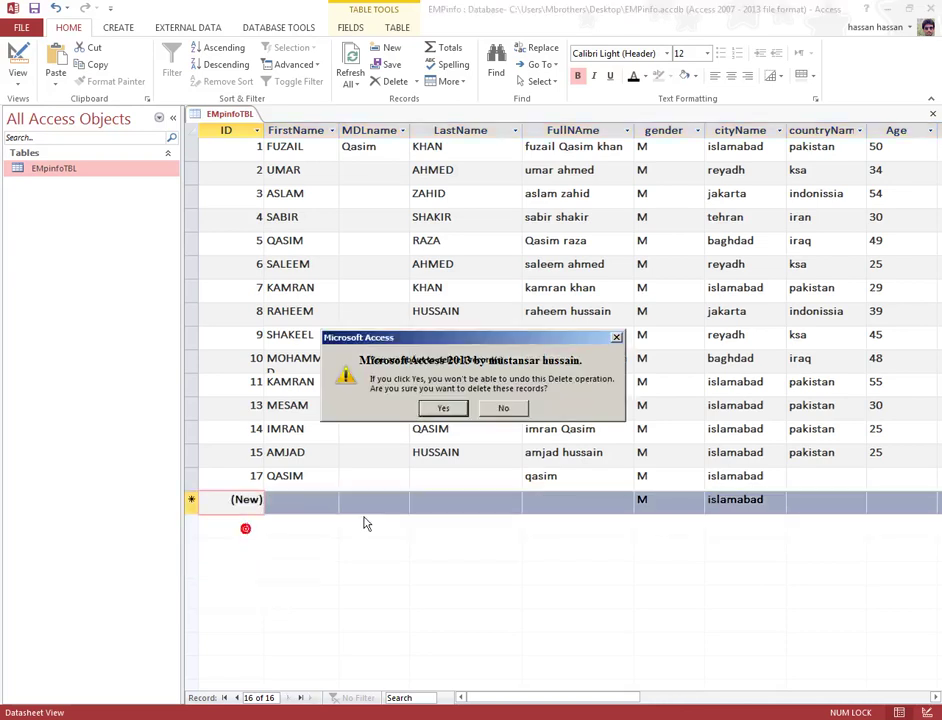
{"action": "left_click", "coordinate": [446, 408]}
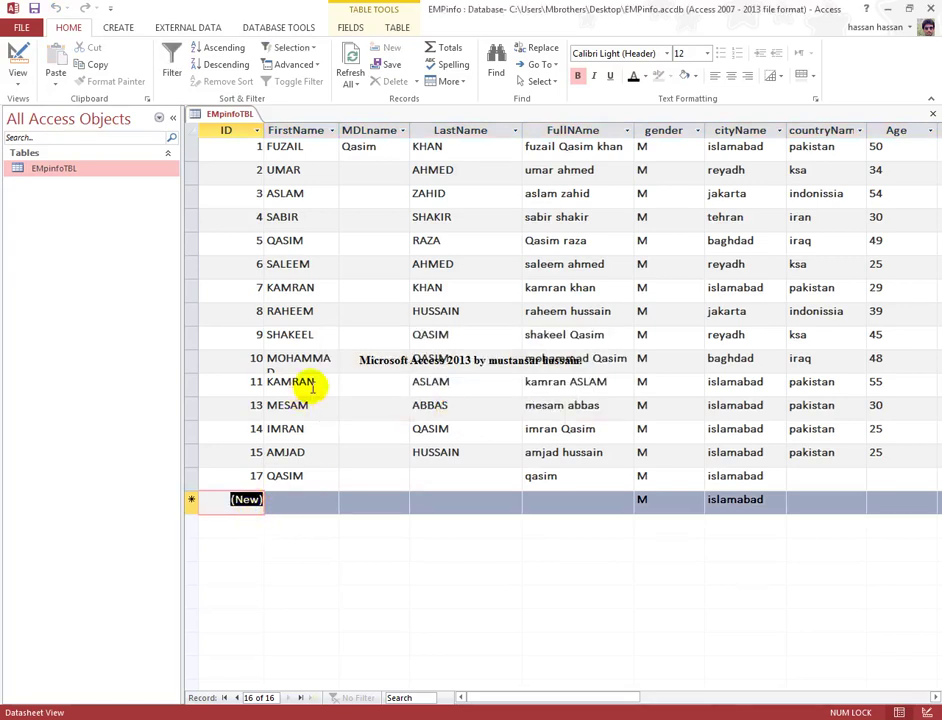
Select record 9 and go from it to a new blank record.
{"action": "left_click", "coordinate": [190, 332]}
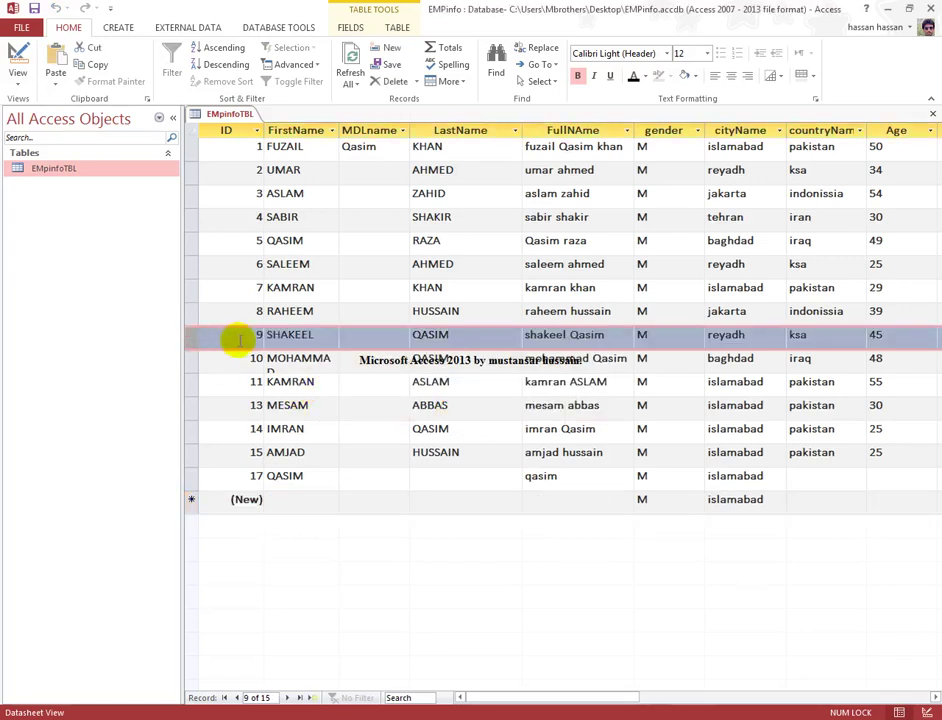
{"action": "left_click", "coordinate": [393, 49]}
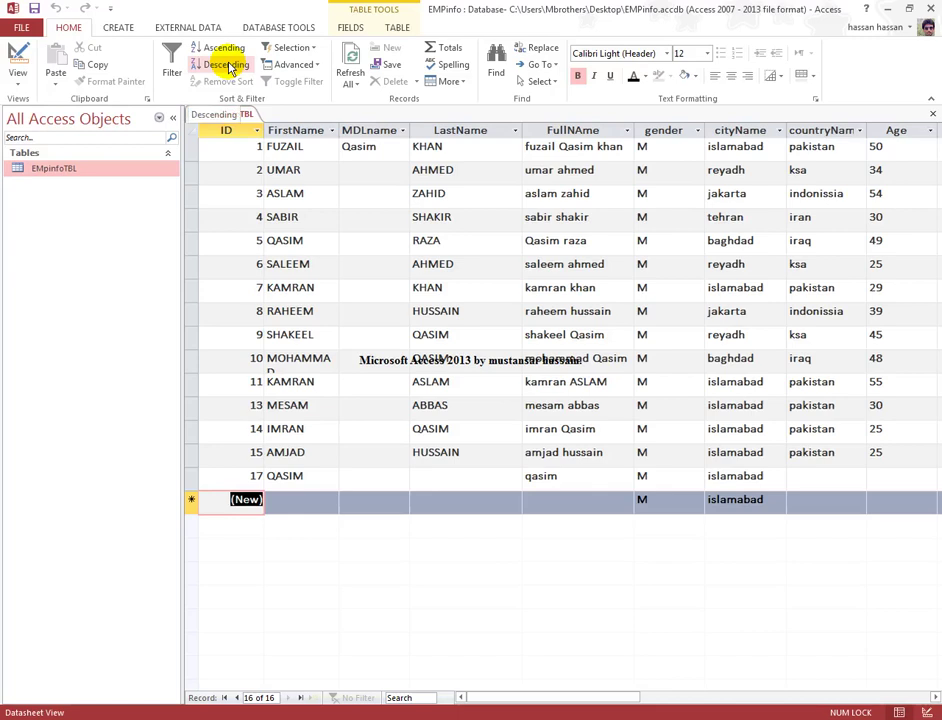
Sort the records by ID in descending order and remove the sort.
{"action": "left_click", "coordinate": [232, 146]}
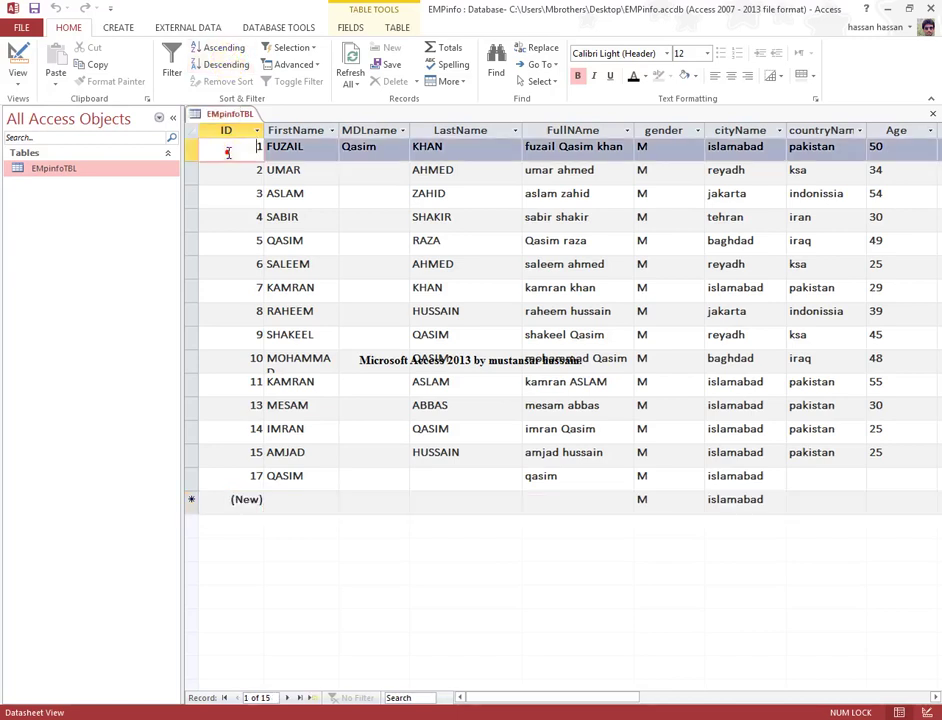
{"action": "left_click", "coordinate": [225, 66]}
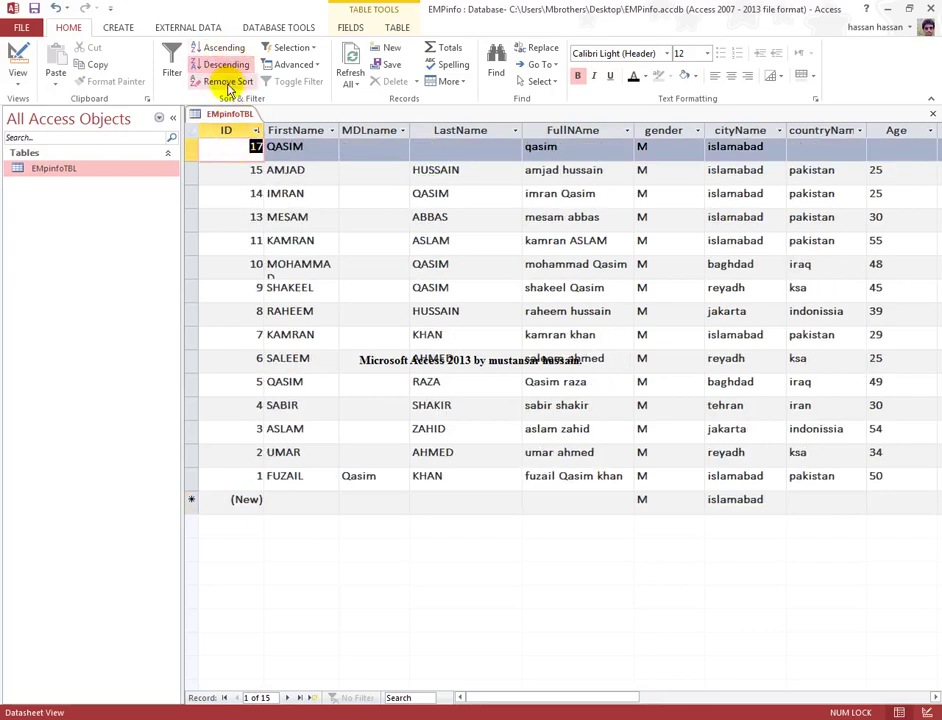
{"action": "left_click", "coordinate": [212, 82]}
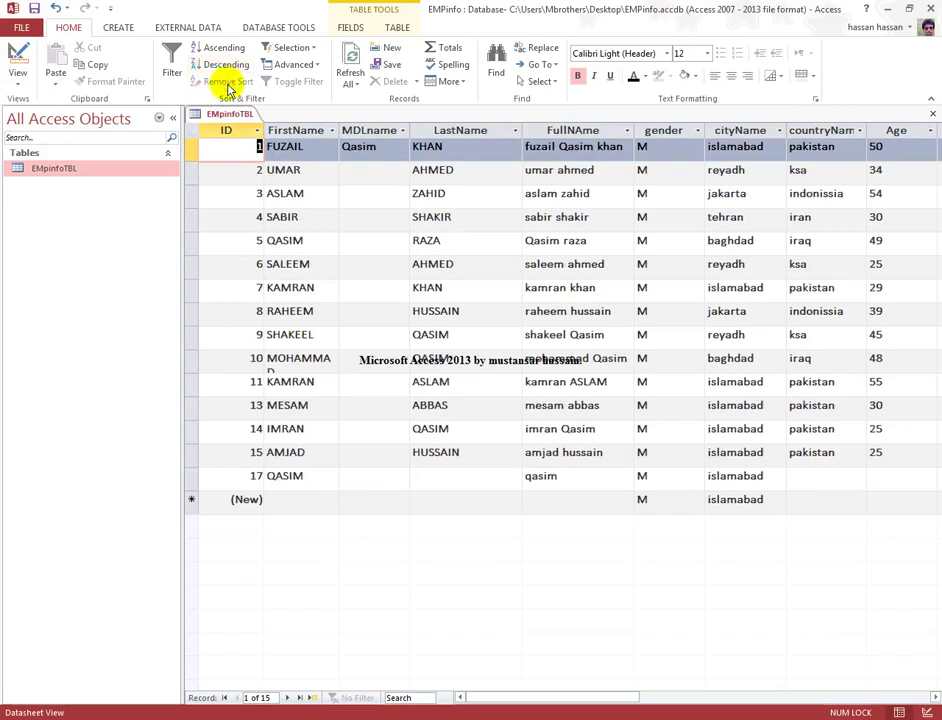
Sort the records by FirstName in ascending order and remove the sort.
{"action": "left_click", "coordinate": [311, 147]}
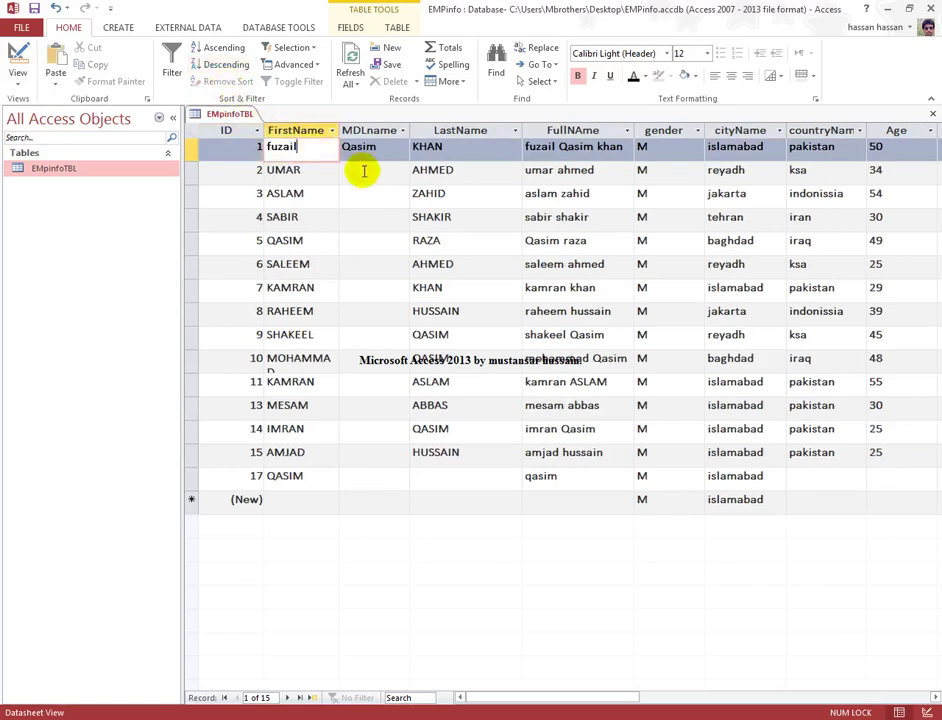
{"action": "left_click", "coordinate": [222, 47]}
{"action": "left_click", "coordinate": [323, 145]}
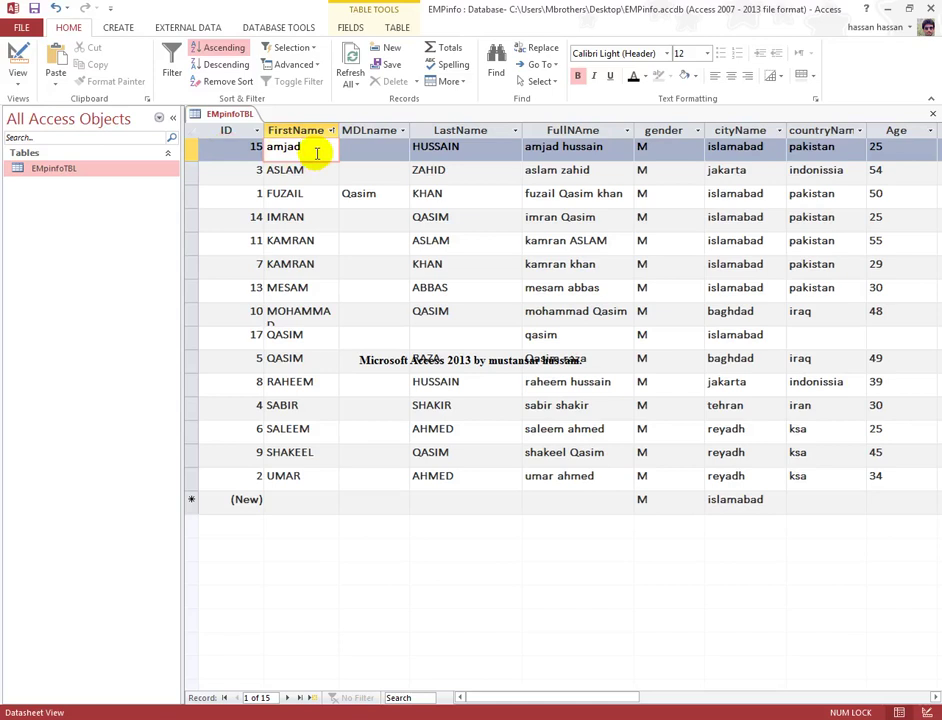
{"action": "left_click", "coordinate": [227, 81]}
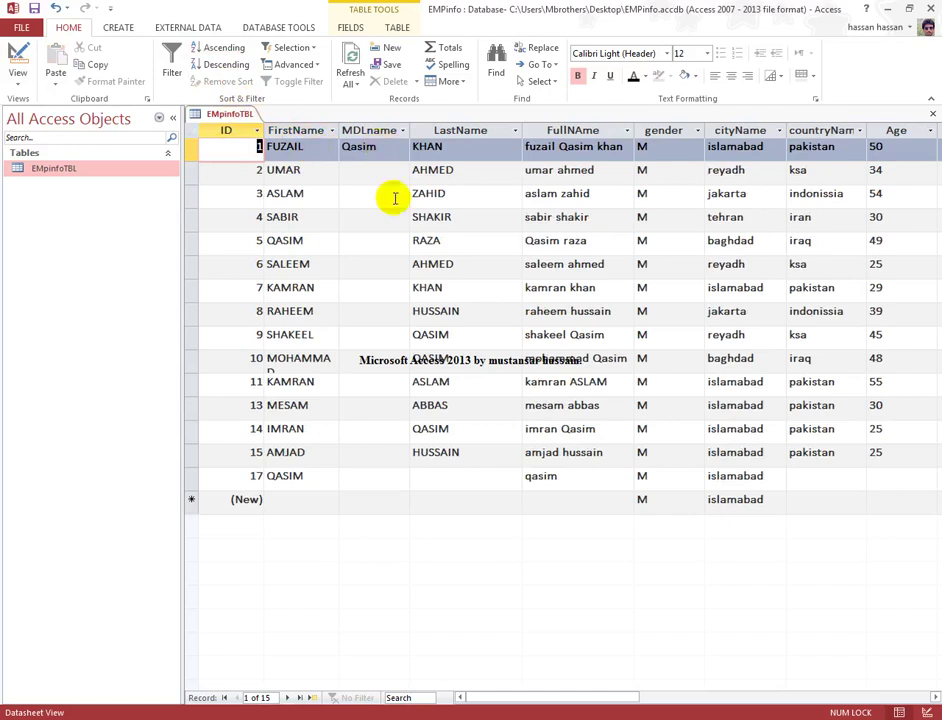
Widen the DATEoJOINING and phone columns so their full values fit.
{"action": "left_click_drag", "start_coordinate": [537, 697], "coordinate": [700, 697]}
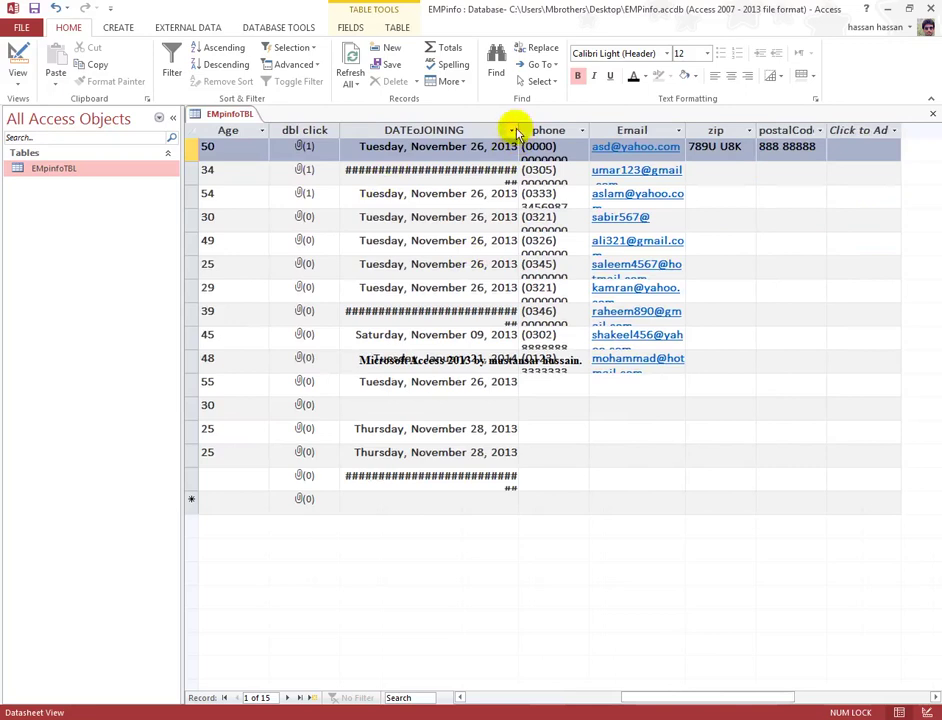
{"action": "left_click_drag", "start_coordinate": [518, 128], "coordinate": [590, 132]}
{"action": "left_click_drag", "start_coordinate": [659, 133], "coordinate": [737, 138]}
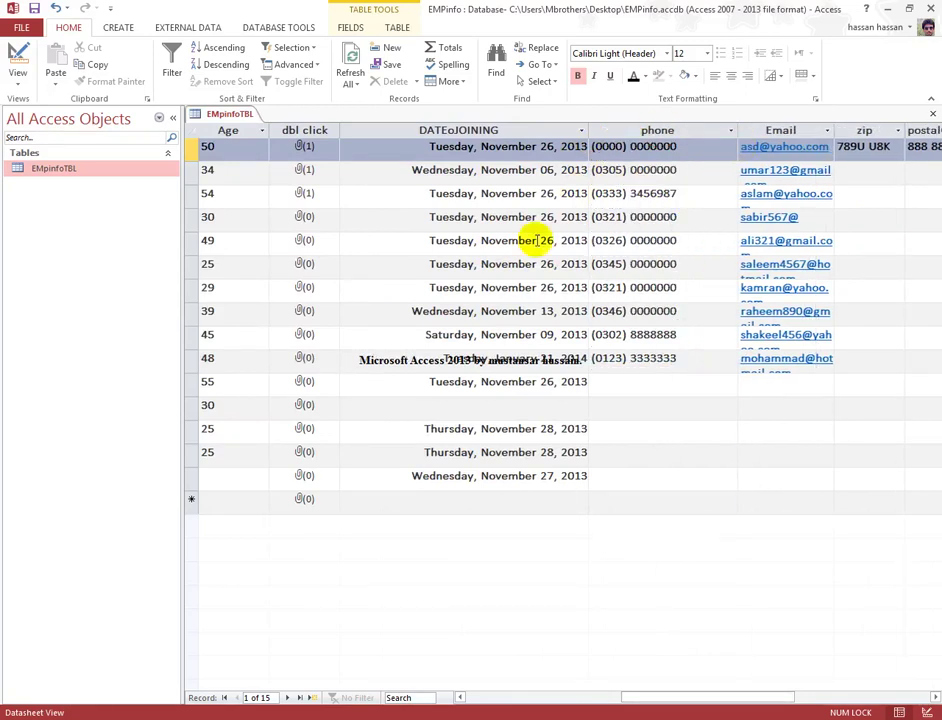
Sort the records by DATEoJOINING in ascending order and remove the sort.
{"action": "left_click", "coordinate": [418, 146]}
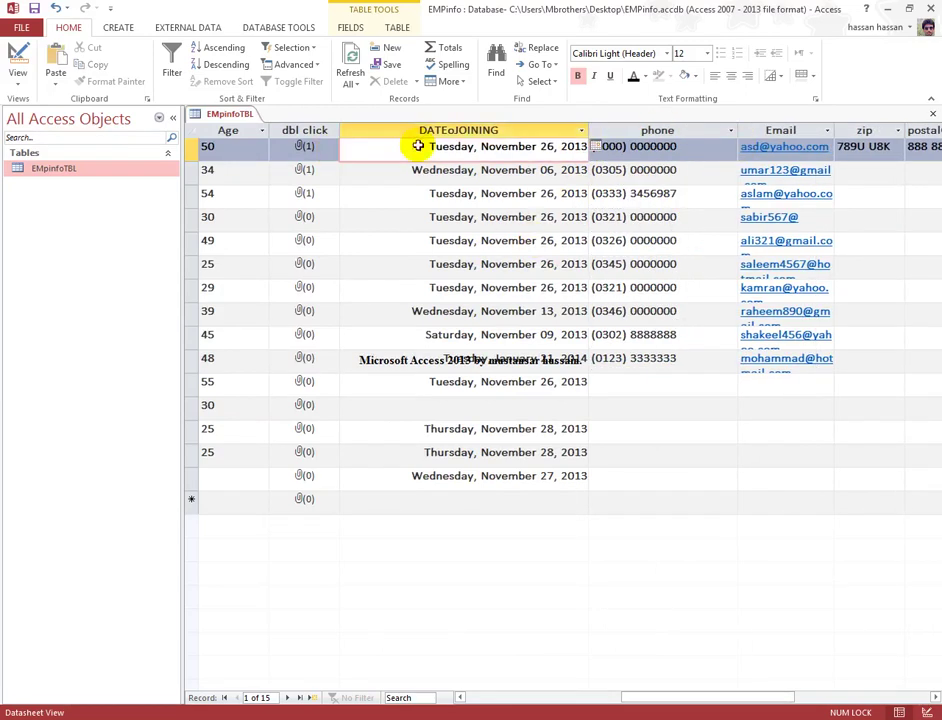
{"action": "left_click", "coordinate": [236, 54]}
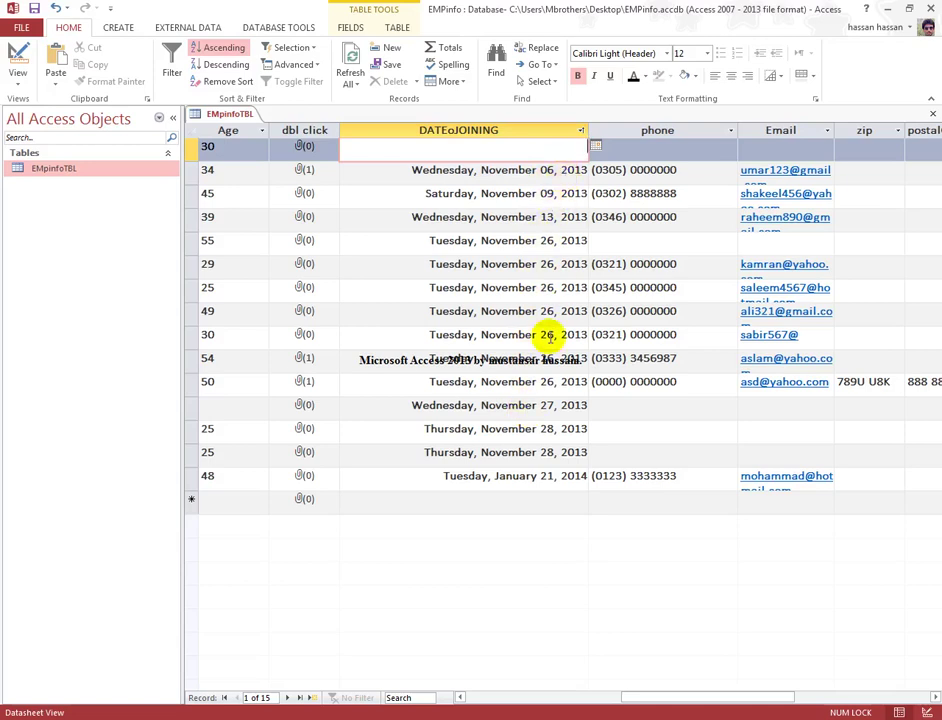
{"action": "left_click", "coordinate": [236, 84]}
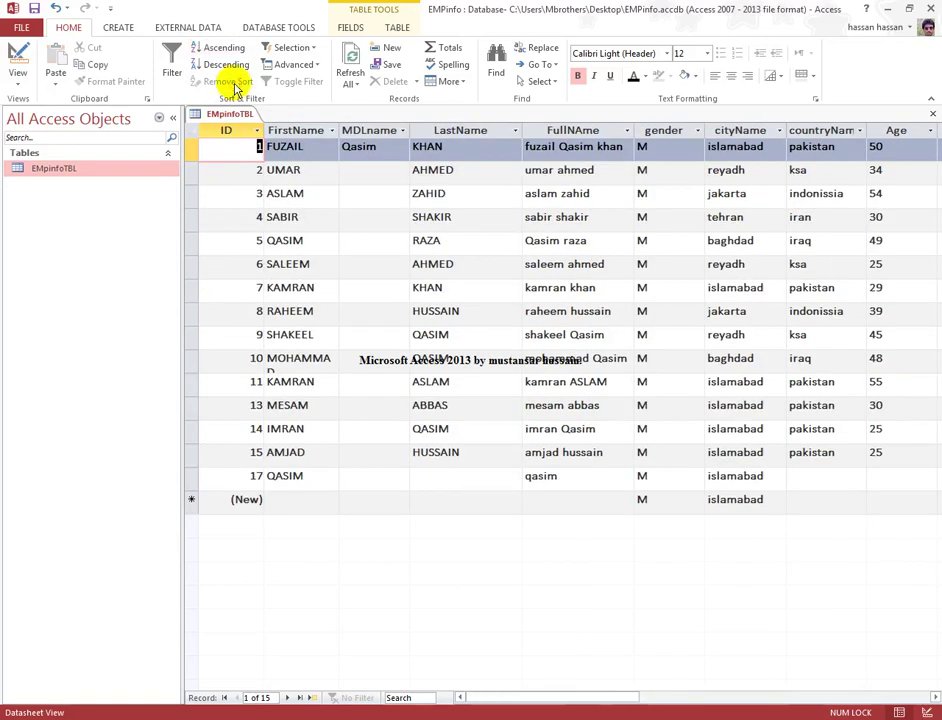
Filter by selection for records whose FirstName equals that of record 1, and turn the filter off.
{"action": "left_click", "coordinate": [310, 47]}
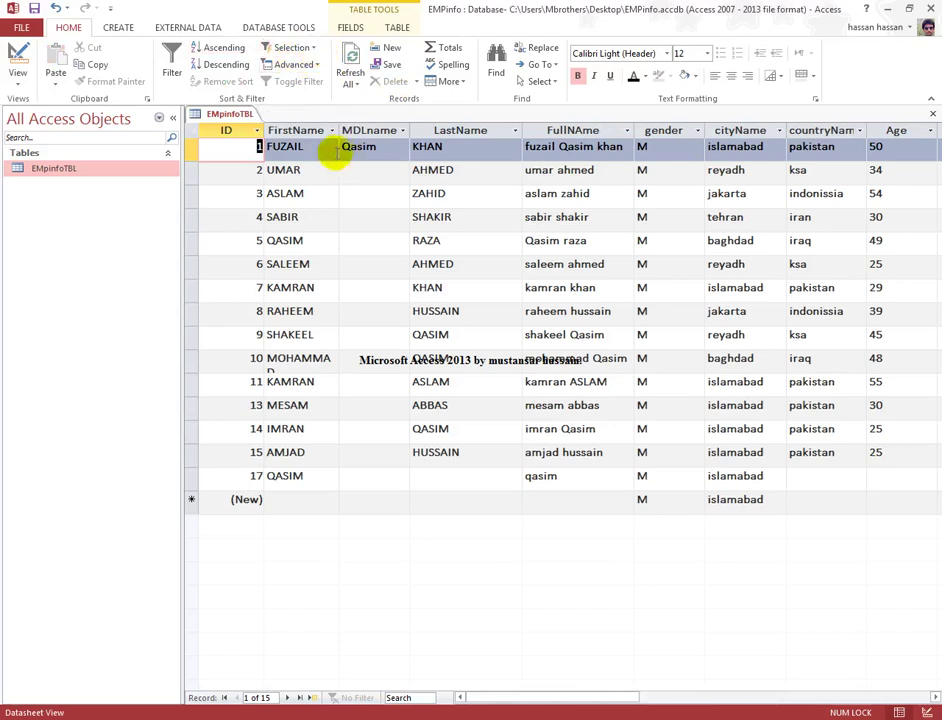
{"action": "left_click", "coordinate": [327, 151]}
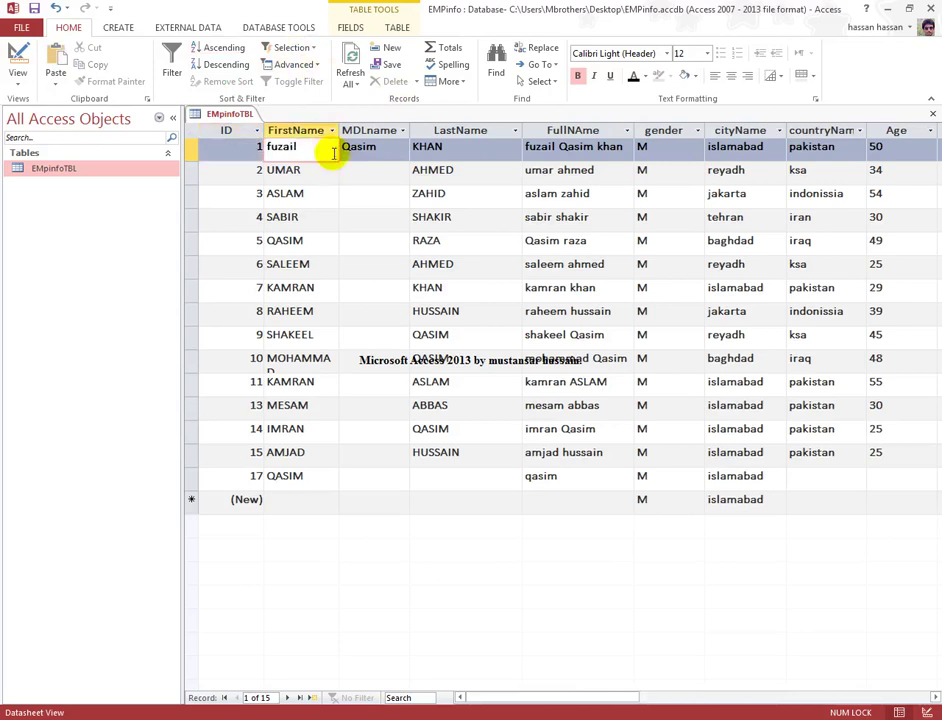
{"action": "left_click", "coordinate": [310, 48]}
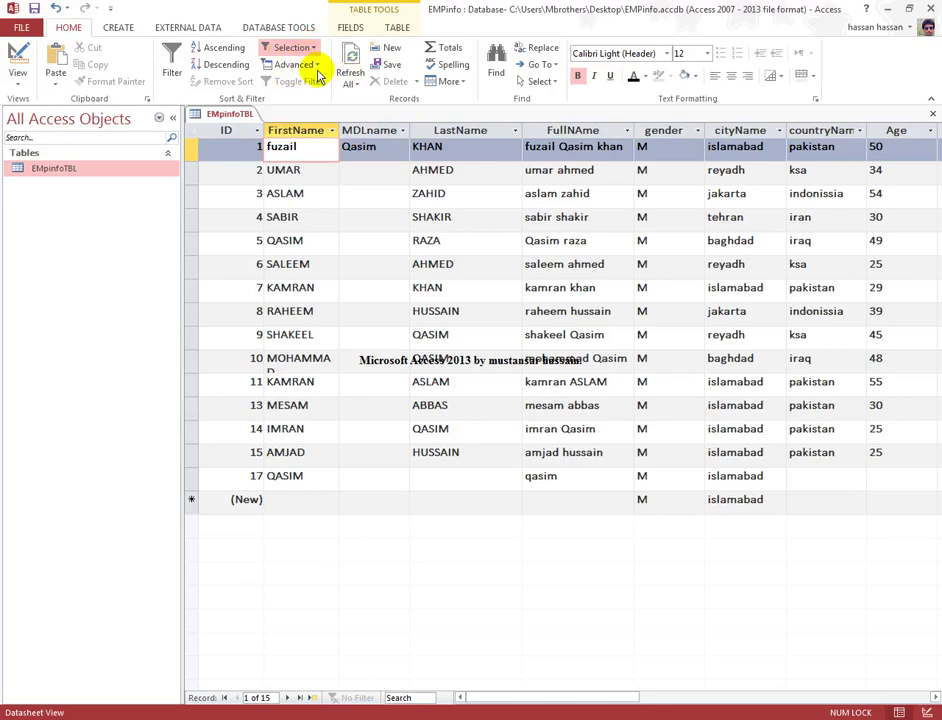
{"action": "left_click", "coordinate": [317, 75]}
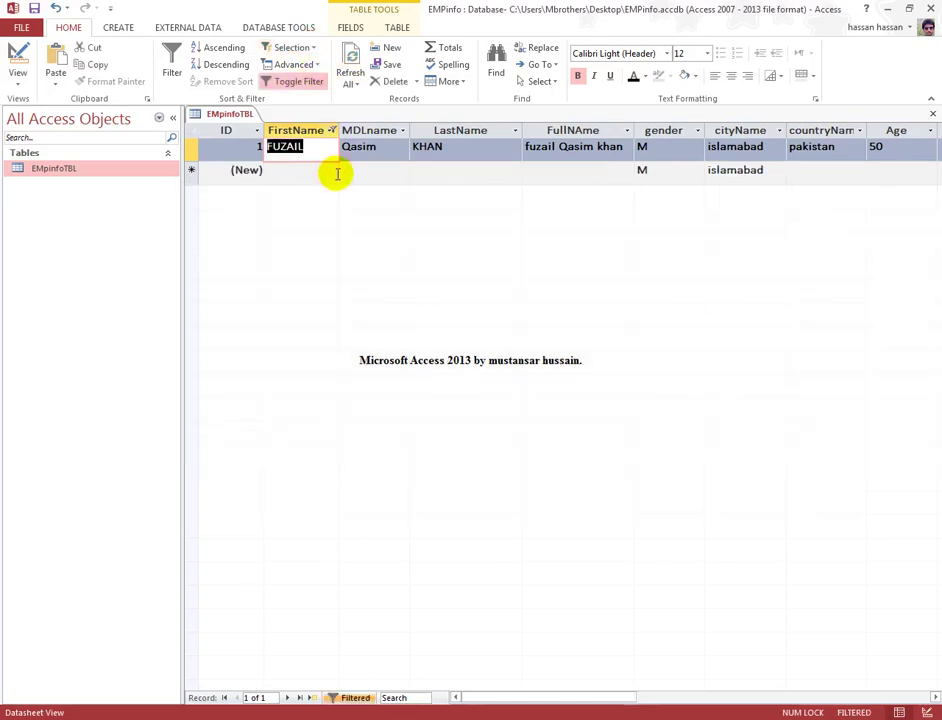
{"action": "left_click", "coordinate": [300, 82]}
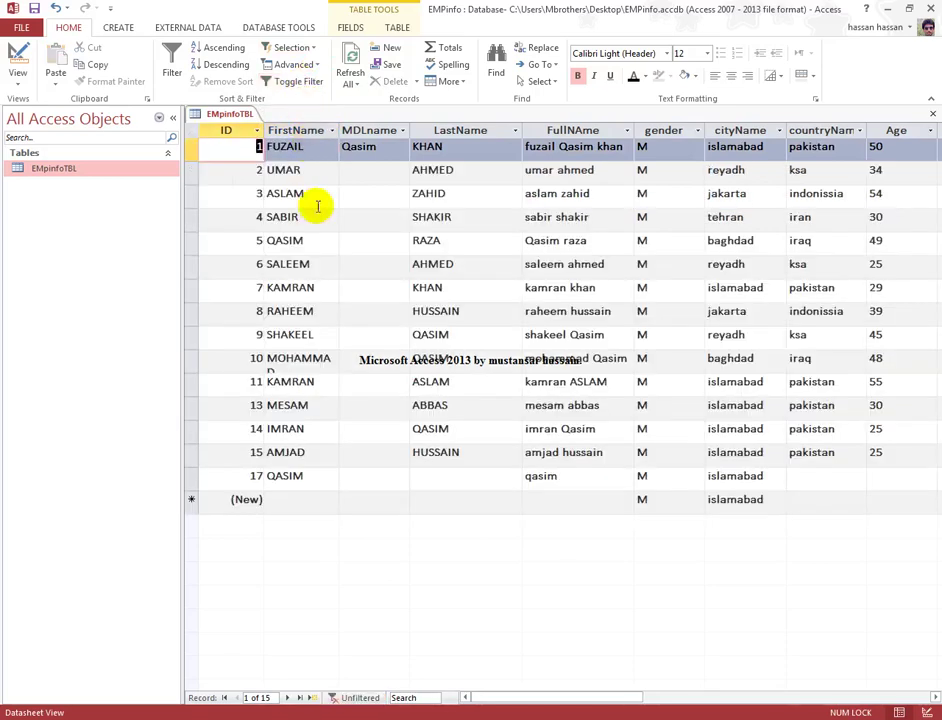
Filter by selection for records whose FirstName equals that of record 3, and turn the filter off.
{"action": "left_click", "coordinate": [314, 193]}
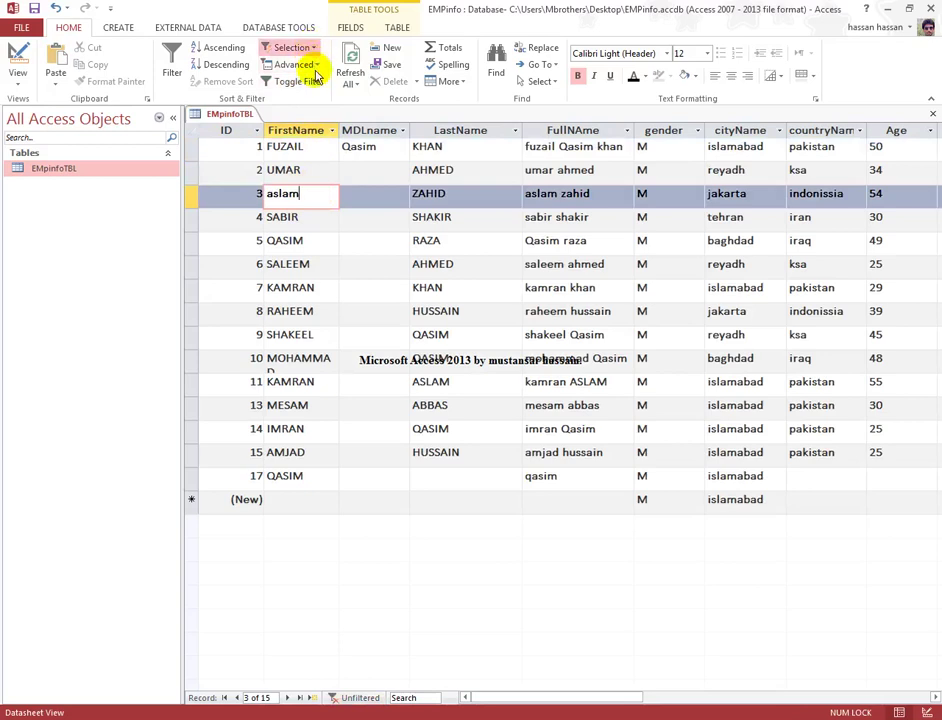
{"action": "left_click", "coordinate": [314, 70]}
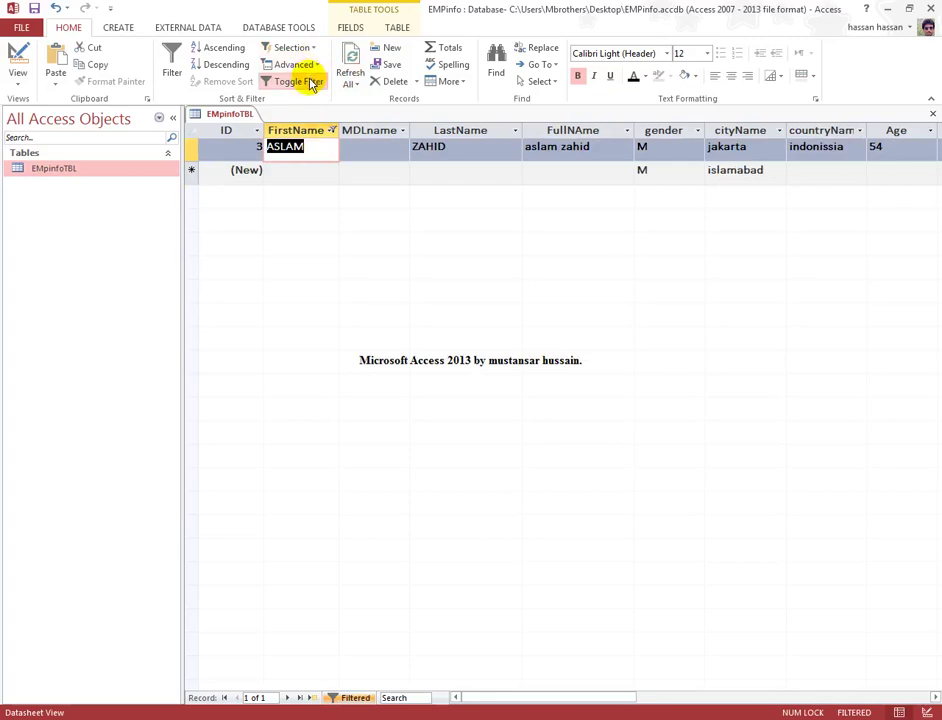
{"action": "left_click", "coordinate": [302, 81]}
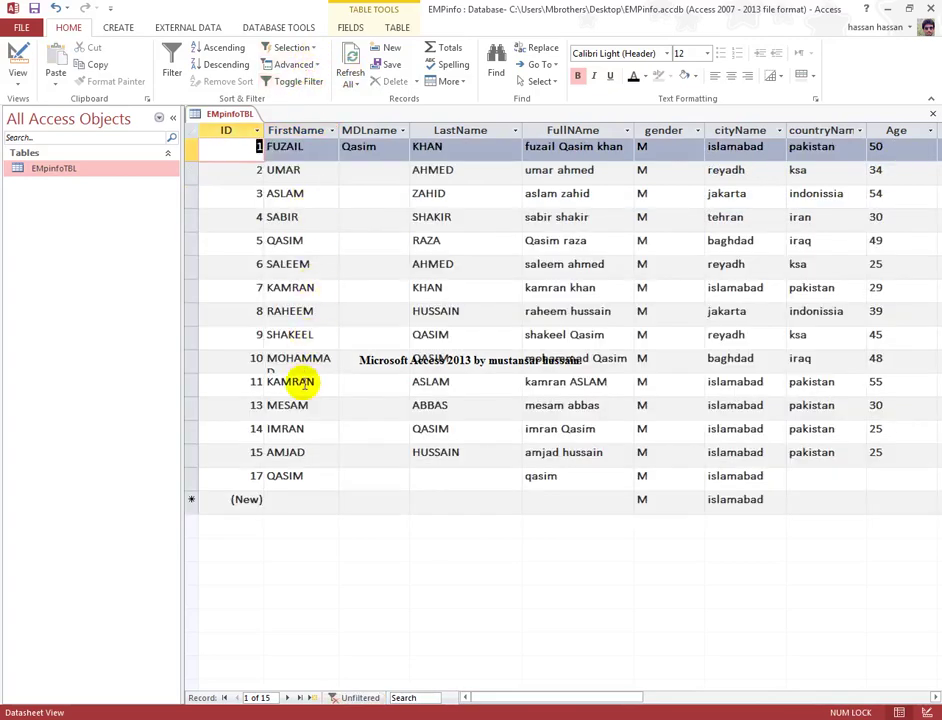
Filter by selection for records whose LastName equals that of record 9.
{"action": "left_click", "coordinate": [450, 336]}
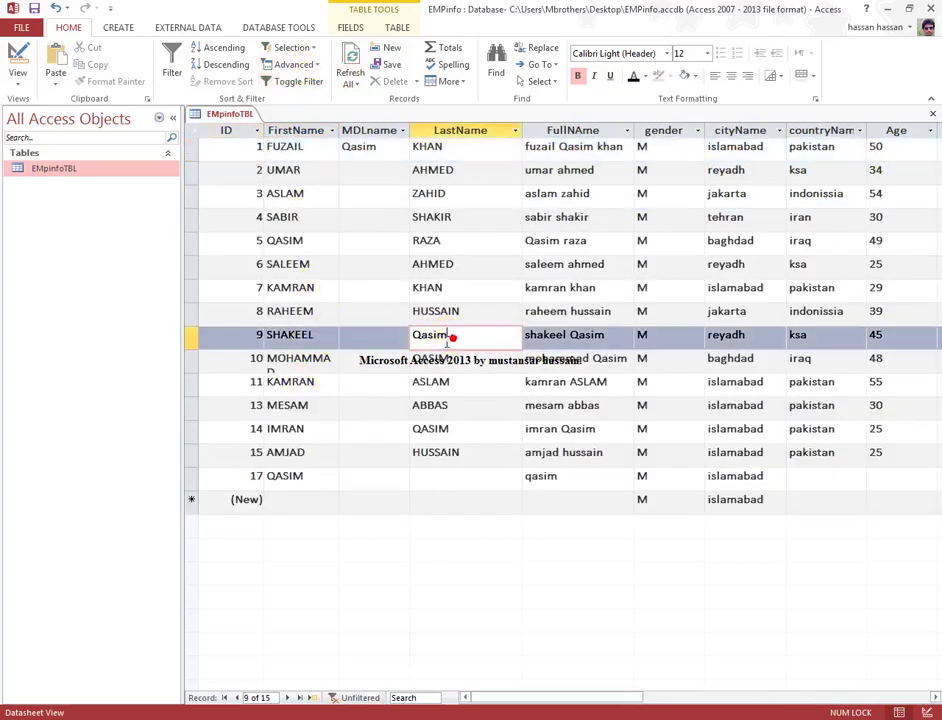
{"action": "left_click", "coordinate": [313, 48]}
{"action": "left_click", "coordinate": [311, 68]}
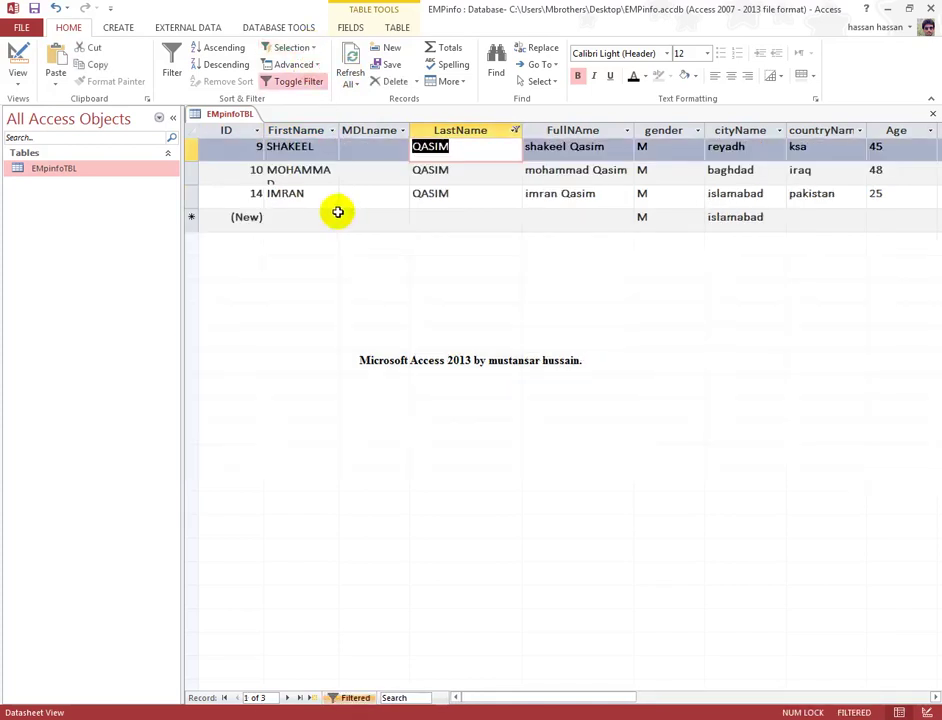
Increase the datasheet's row height and turn off the LastName filter.
{"action": "left_click", "coordinate": [463, 147]}
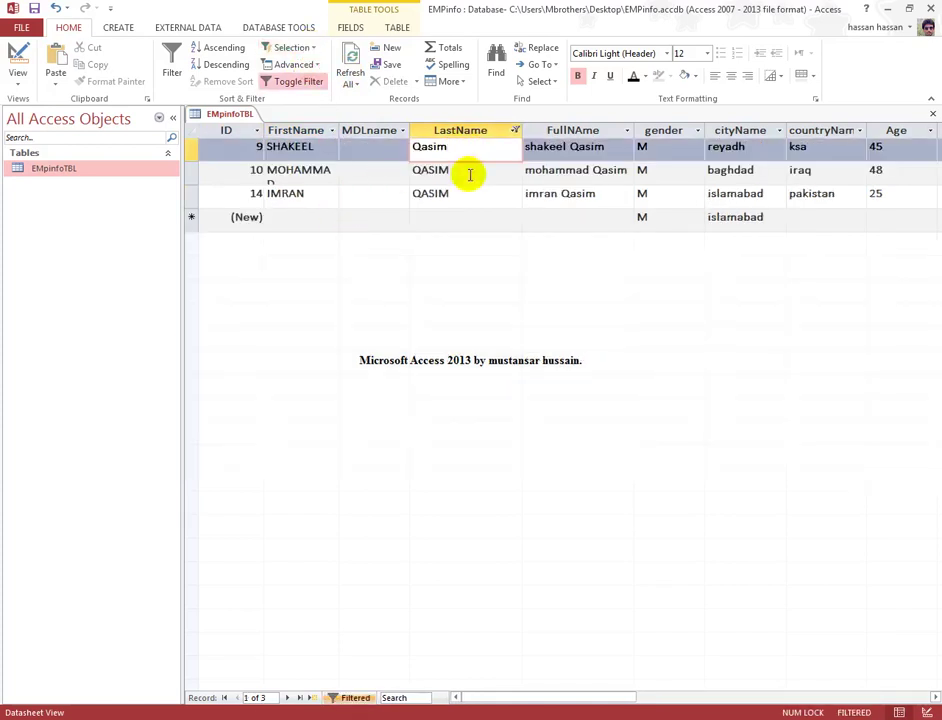
{"action": "left_click", "coordinate": [471, 172]}
{"action": "left_click", "coordinate": [460, 204]}
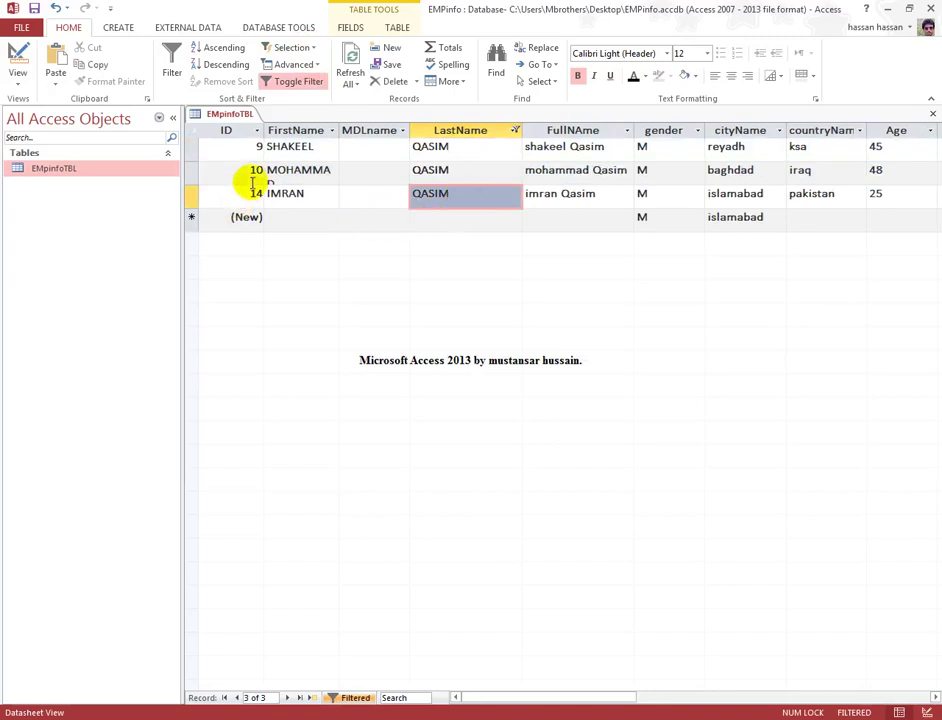
{"action": "left_click_drag", "start_coordinate": [194, 158], "coordinate": [191, 179]}
{"action": "left_click", "coordinate": [477, 245]}
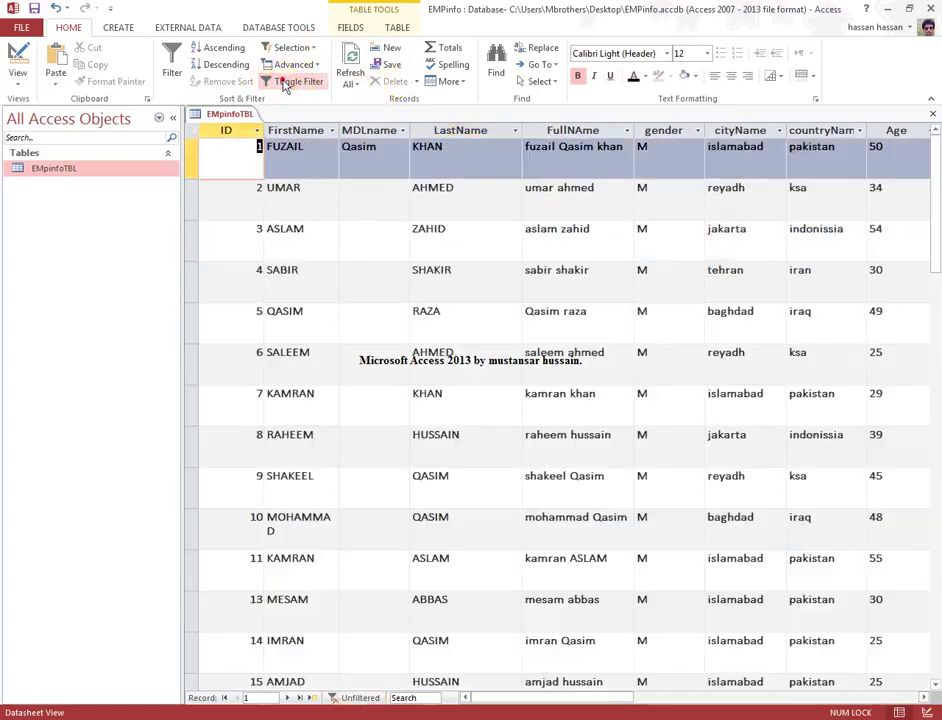
{"action": "left_click", "coordinate": [287, 82]}
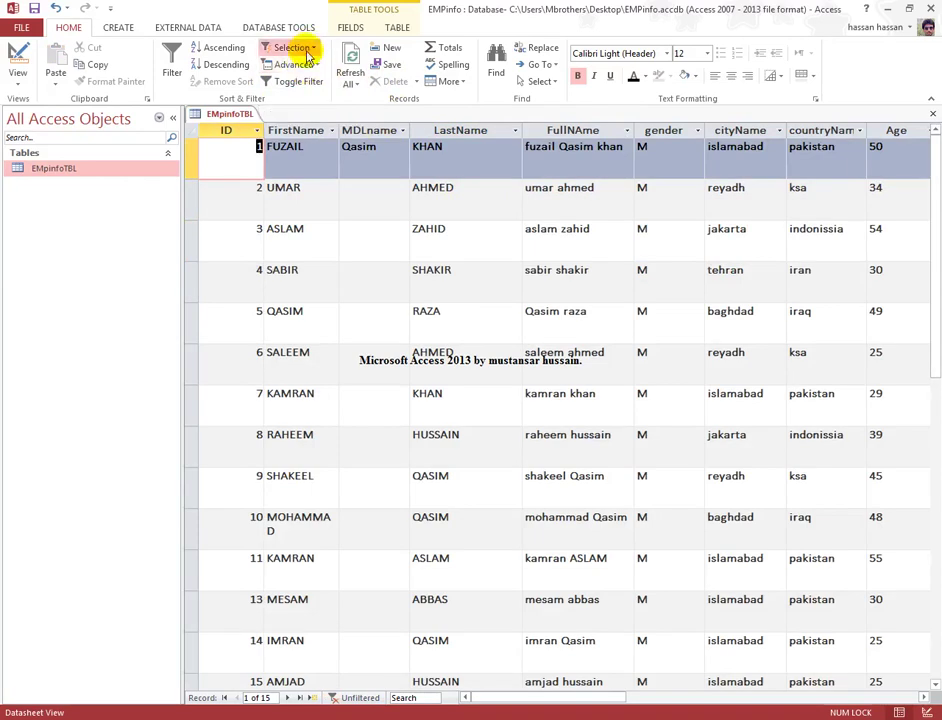
Filter by selection for records whose FirstName does not equal that of record 2, and turn the filter off.
{"action": "left_click", "coordinate": [446, 200]}
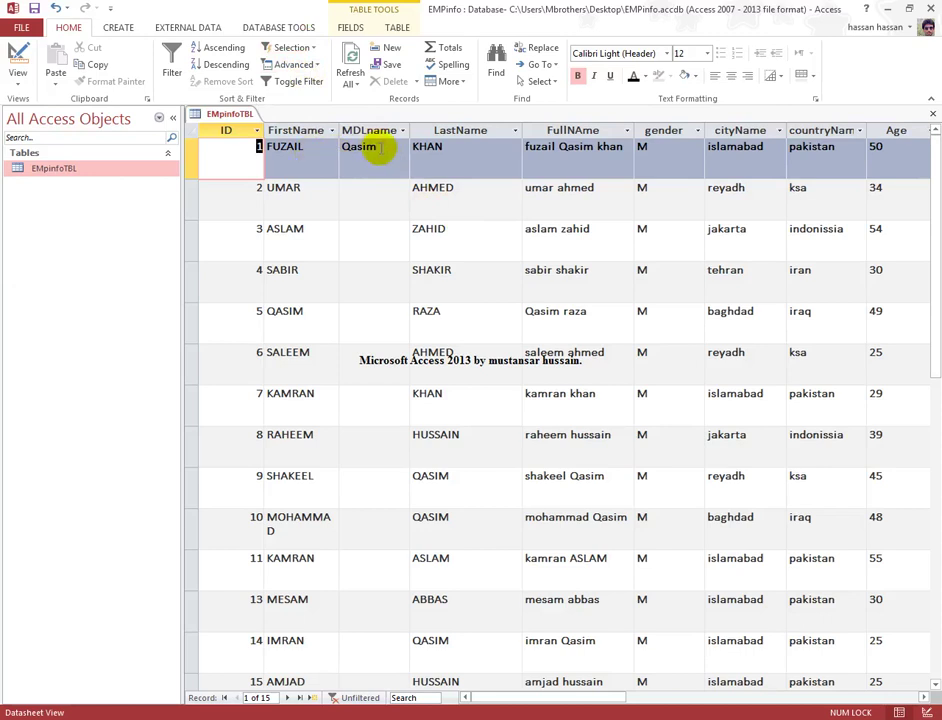
{"action": "left_click", "coordinate": [312, 189]}
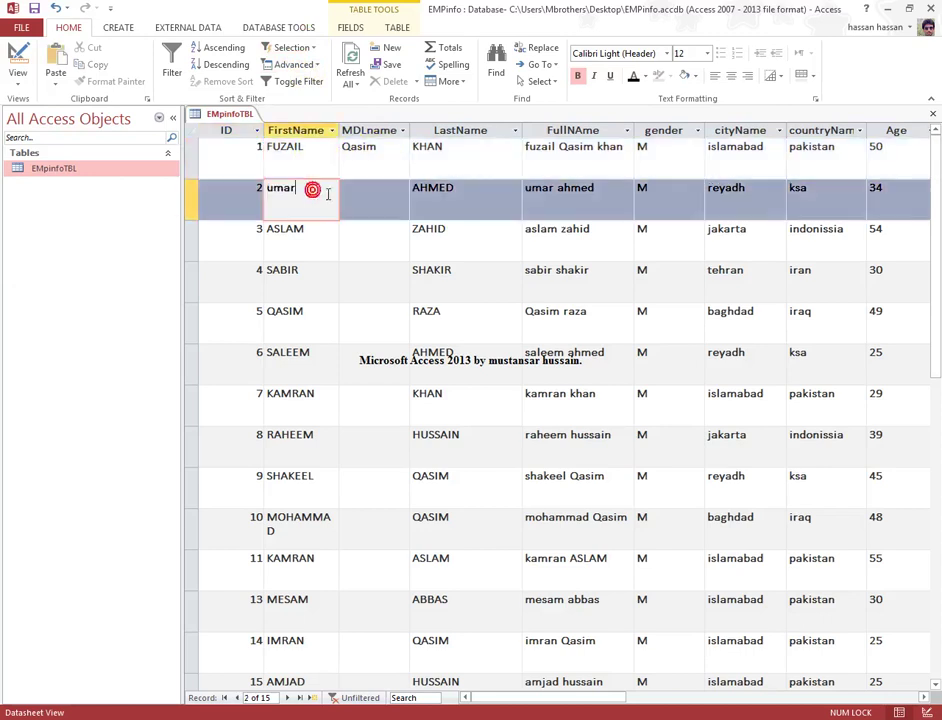
{"action": "left_click", "coordinate": [306, 47]}
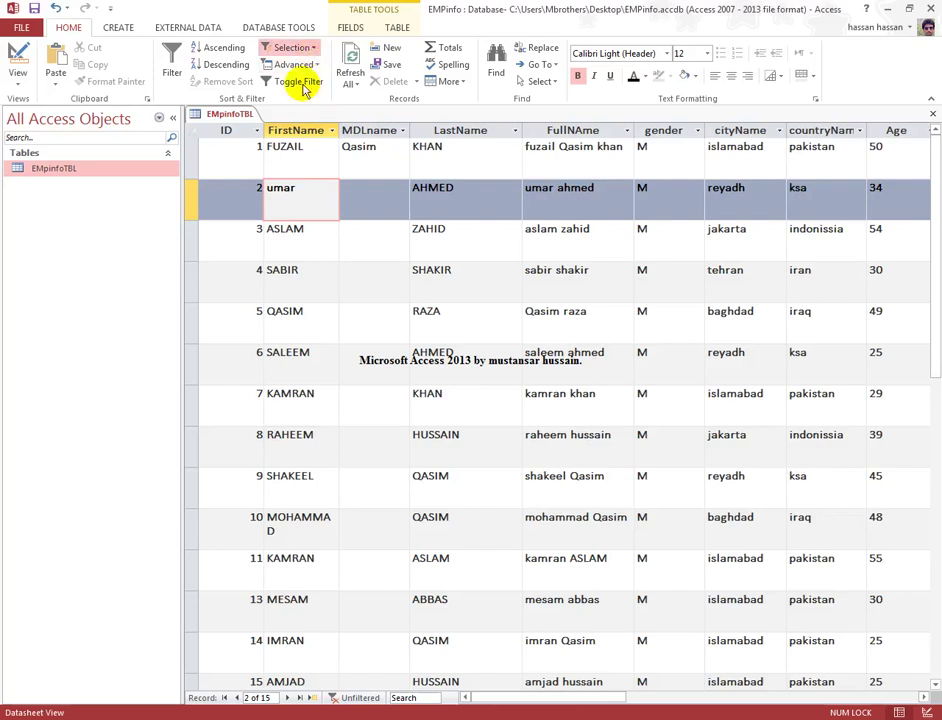
{"action": "left_click", "coordinate": [305, 88]}
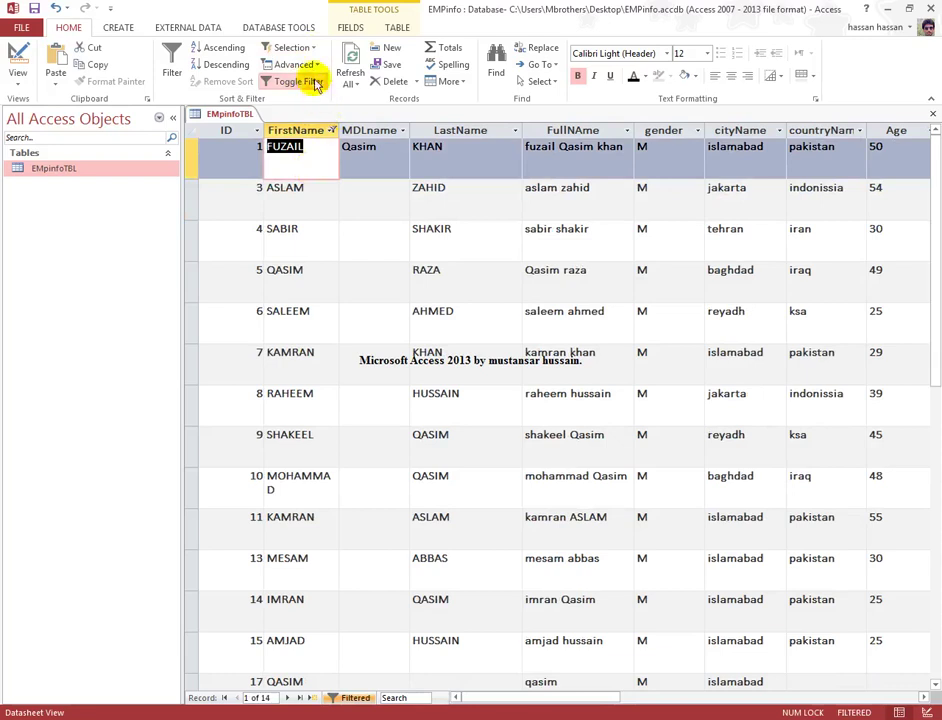
{"action": "left_click", "coordinate": [310, 88]}
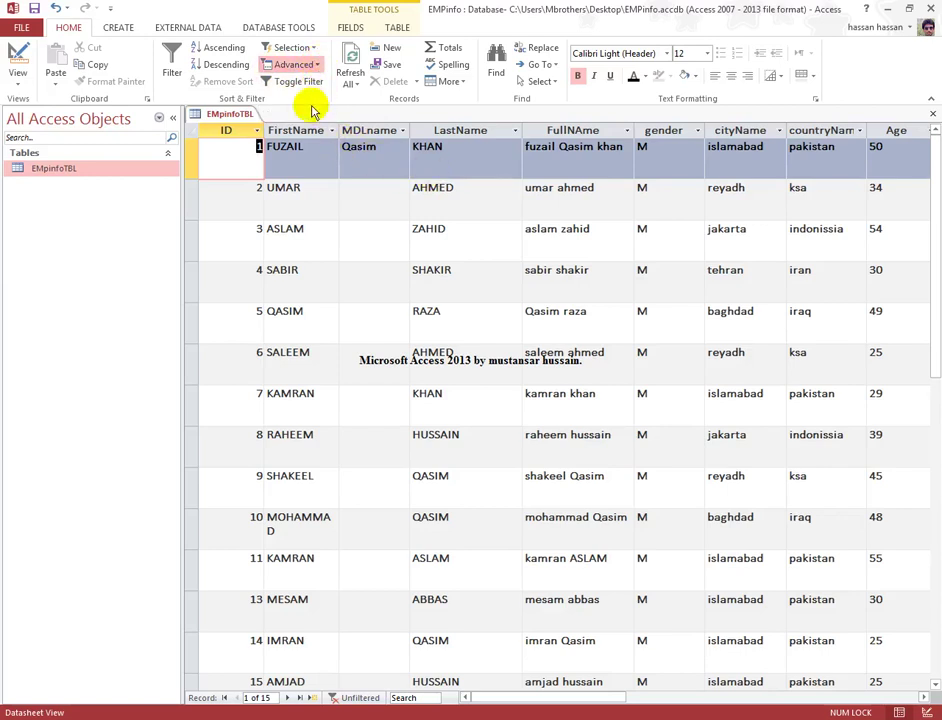
Use Filter by Form to add the LastName criterion a* to the existing FirstName criterion and apply the filter.
{"action": "left_click", "coordinate": [293, 64]}
{"action": "left_click", "coordinate": [307, 99]}
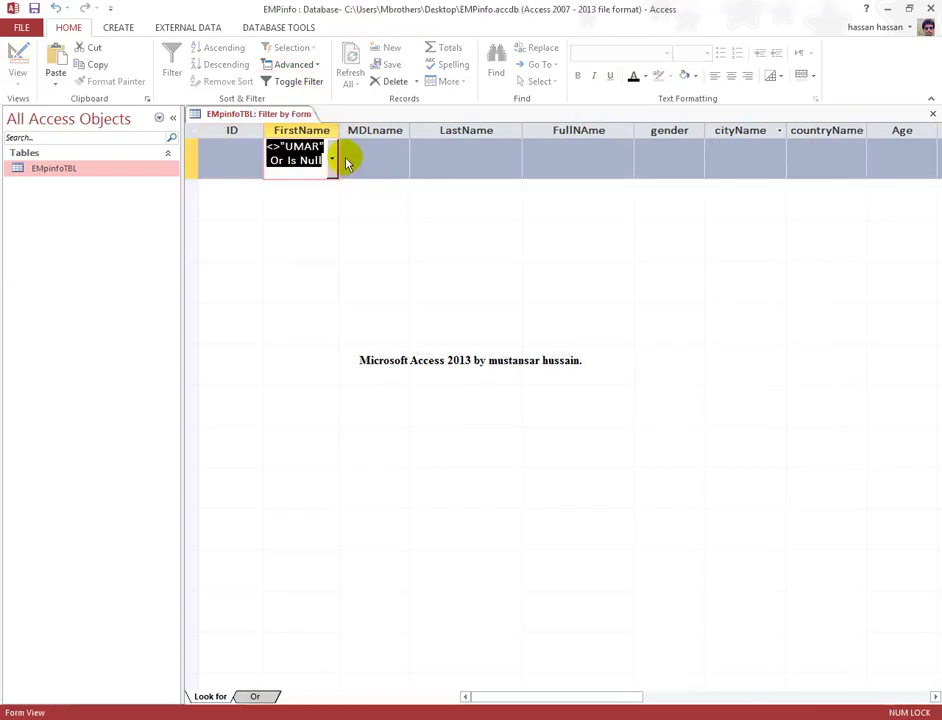
{"action": "left_click", "coordinate": [390, 166]}
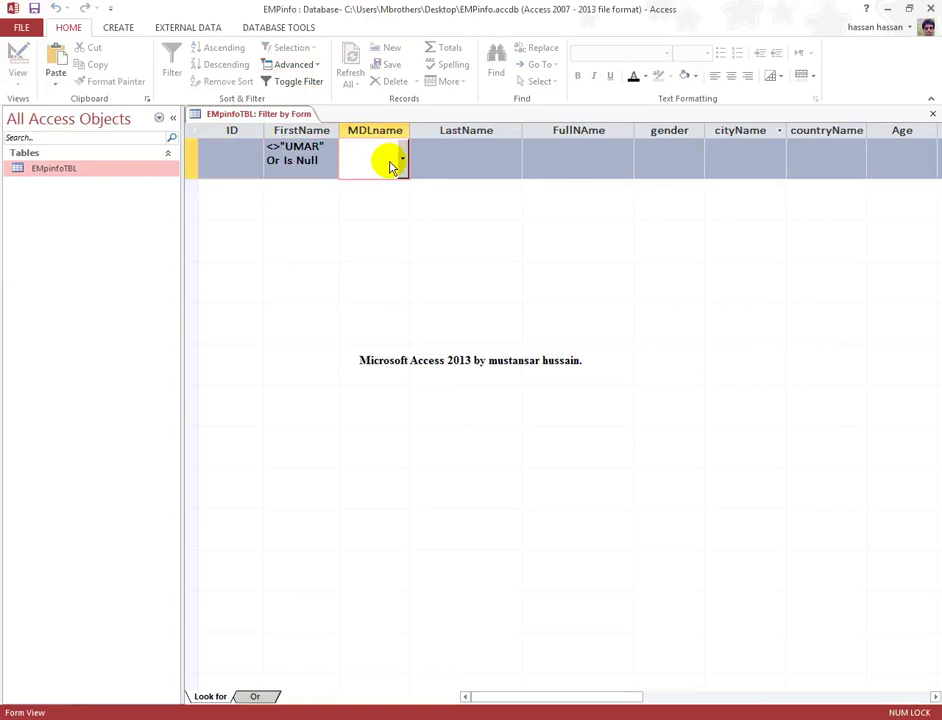
{"action": "left_click", "coordinate": [465, 166]}
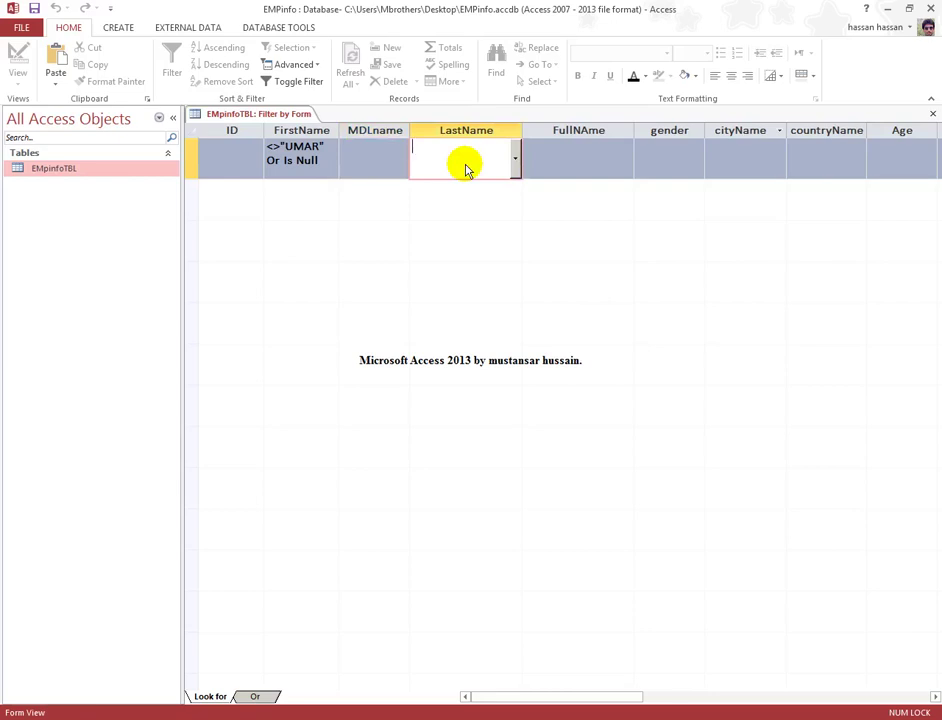
{"action": "type", "text": "a*"}
{"action": "left_click", "coordinate": [314, 65]}
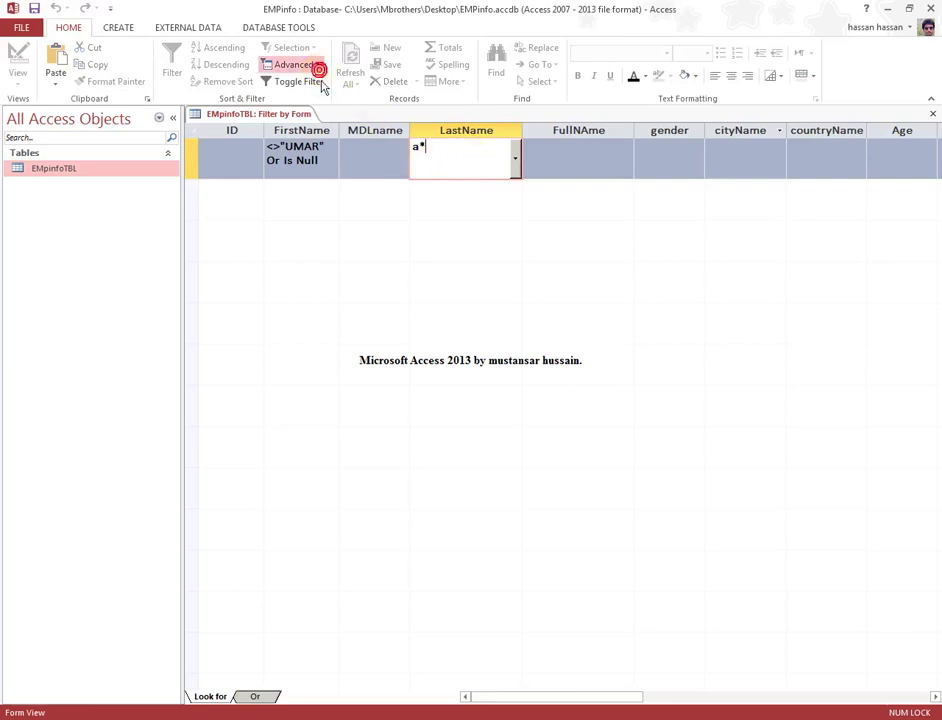
{"action": "left_click", "coordinate": [322, 118]}
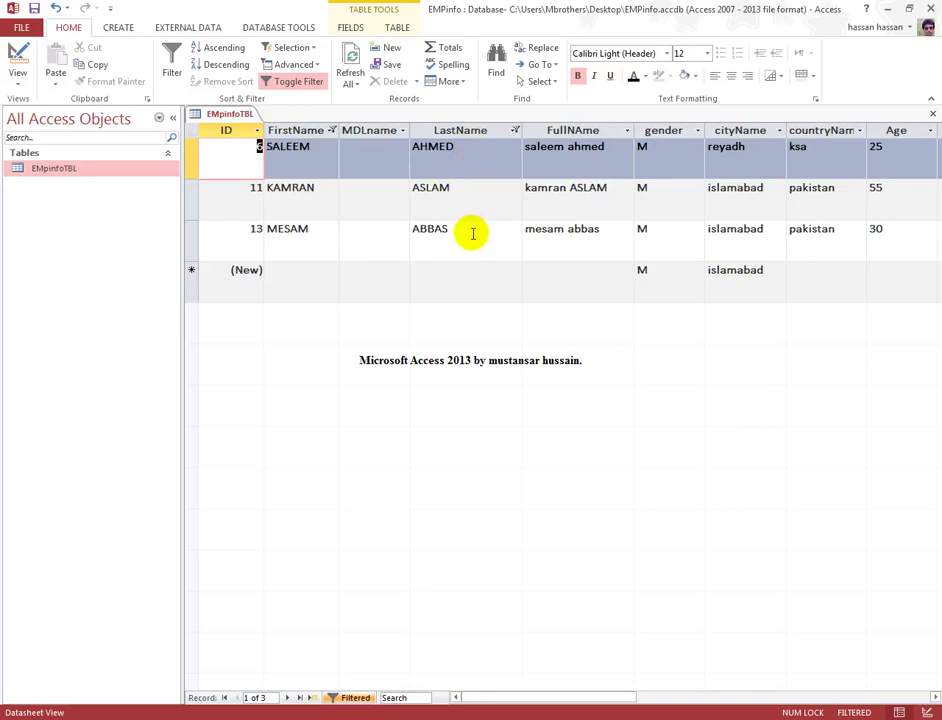
Turn off the table's filter and reopen its criteria in Filter by Form.
{"action": "left_click", "coordinate": [309, 68]}
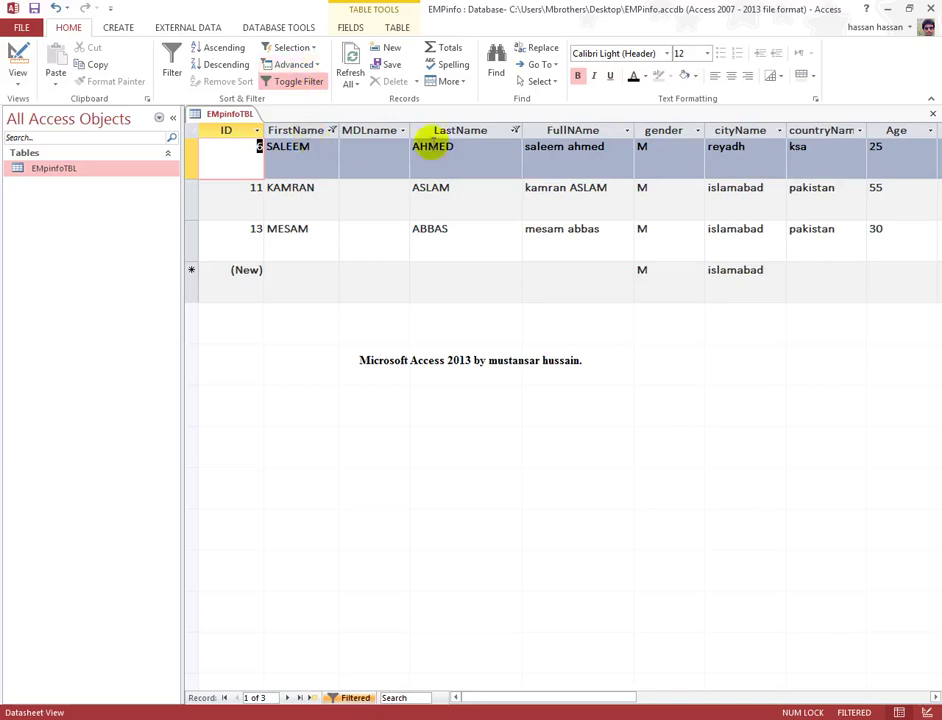
{"action": "left_click", "coordinate": [312, 80]}
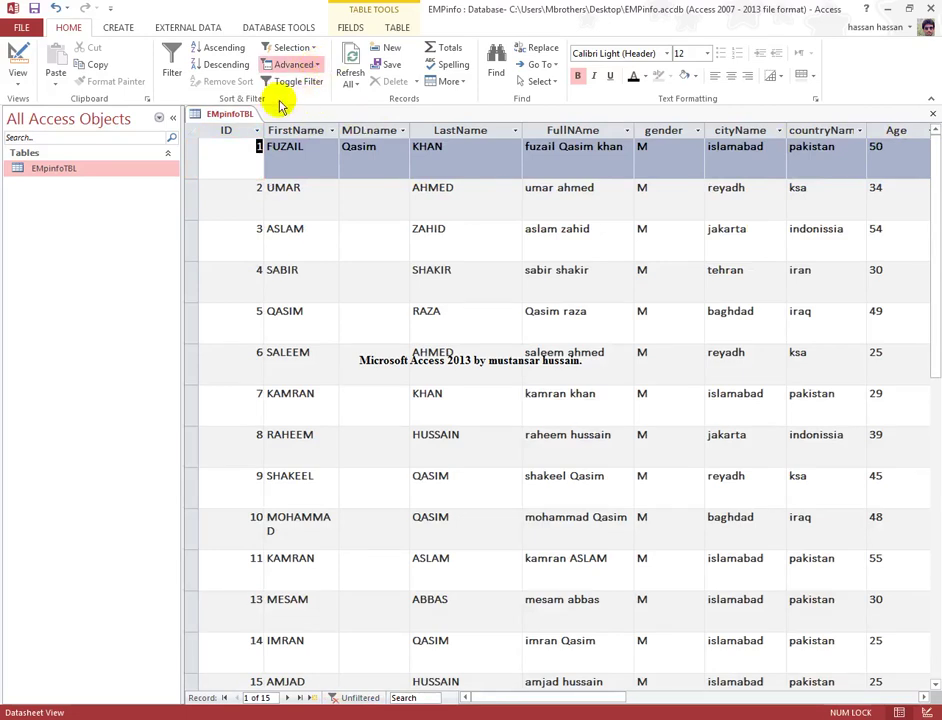
{"action": "left_click", "coordinate": [336, 108]}
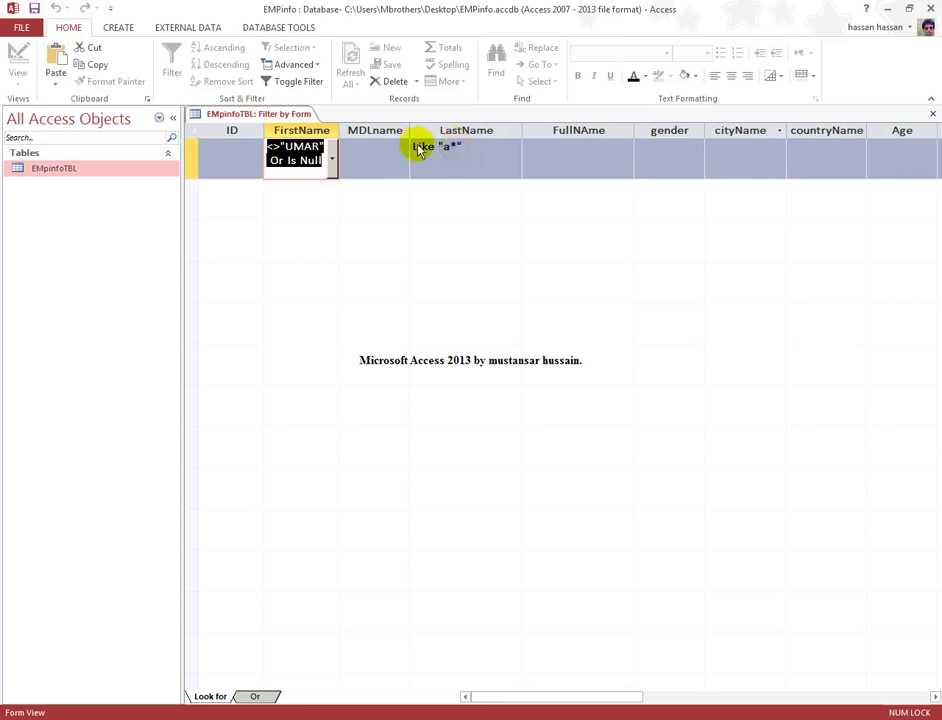
Save the Filter by Form criteria as a query named filter.
{"action": "left_click", "coordinate": [310, 66]}
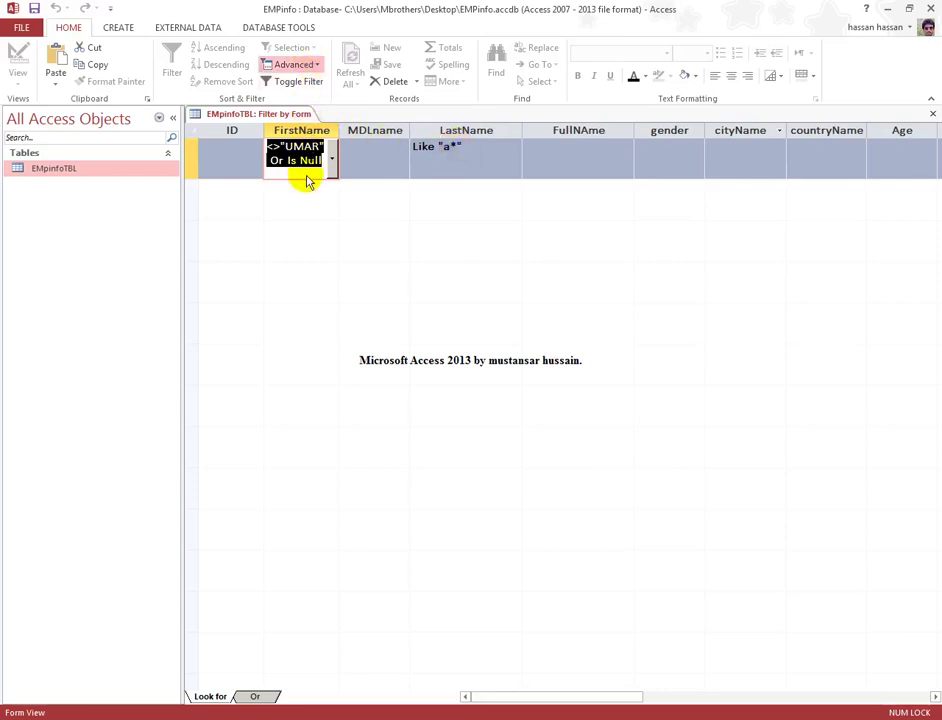
{"action": "key", "text": "ctrl+s"}
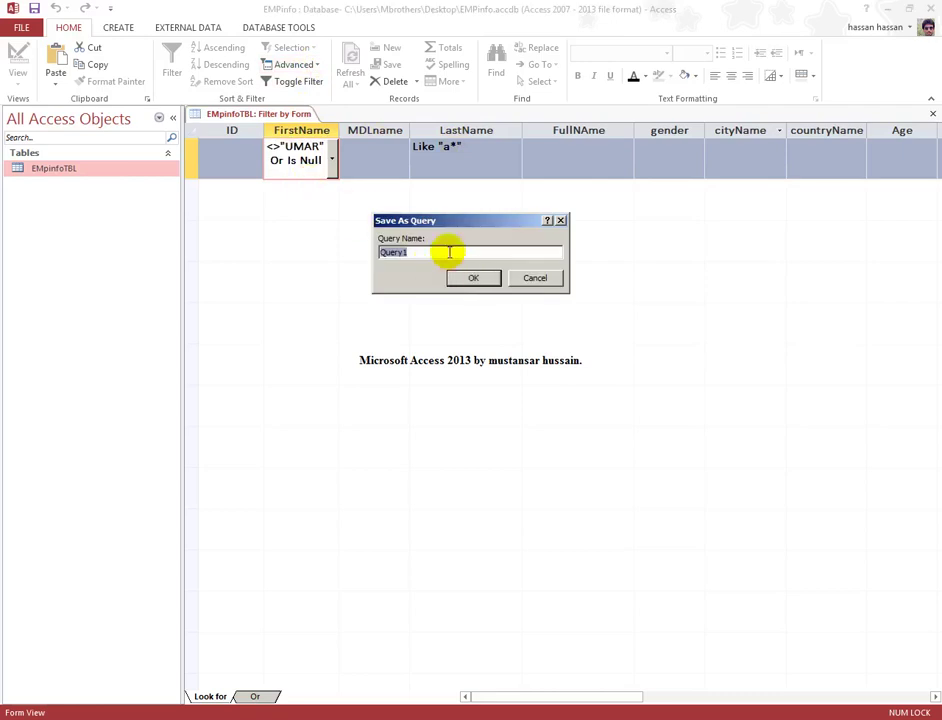
{"action": "key", "text": "BackSpace"}
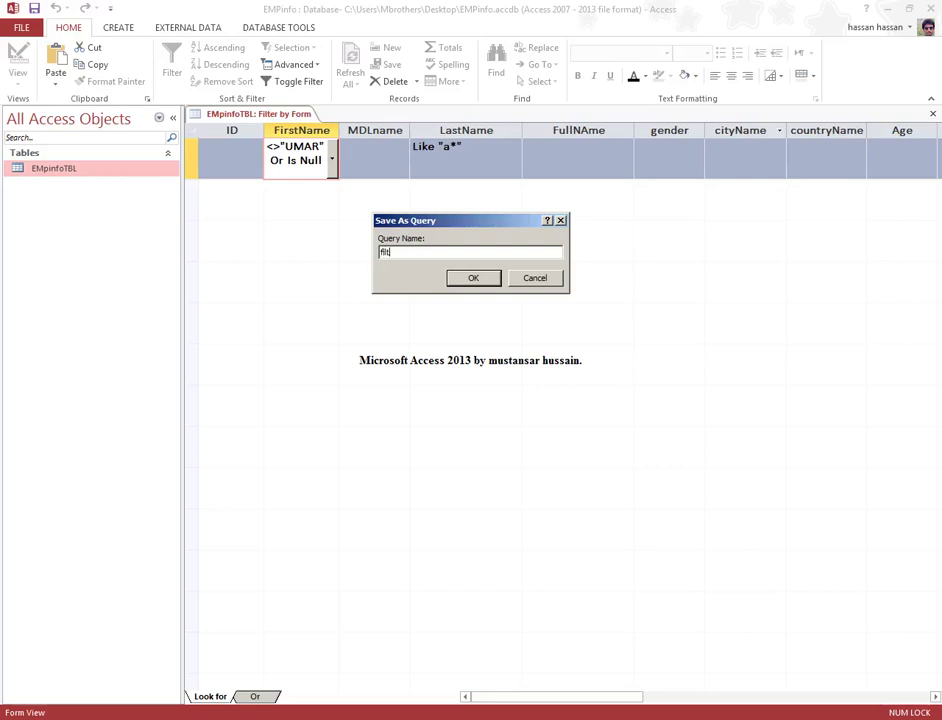
{"action": "left_click", "coordinate": [470, 279]}
Open the filter query, check the LastName value of each record, and close the query.
{"action": "left_click", "coordinate": [84, 204]}
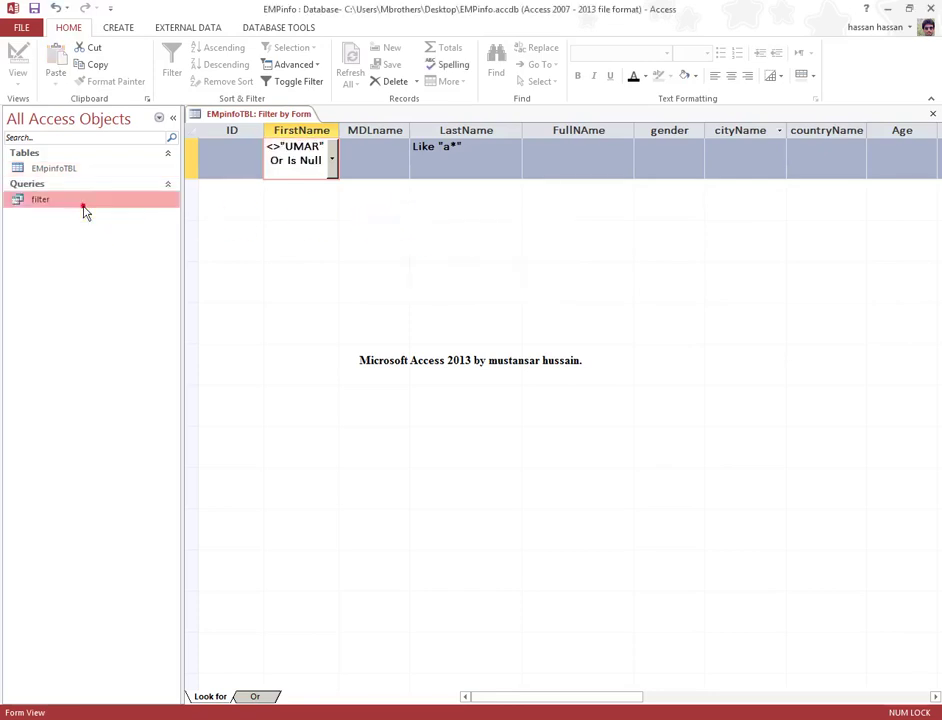
{"action": "right_click", "coordinate": [85, 206]}
{"action": "left_click", "coordinate": [103, 213]}
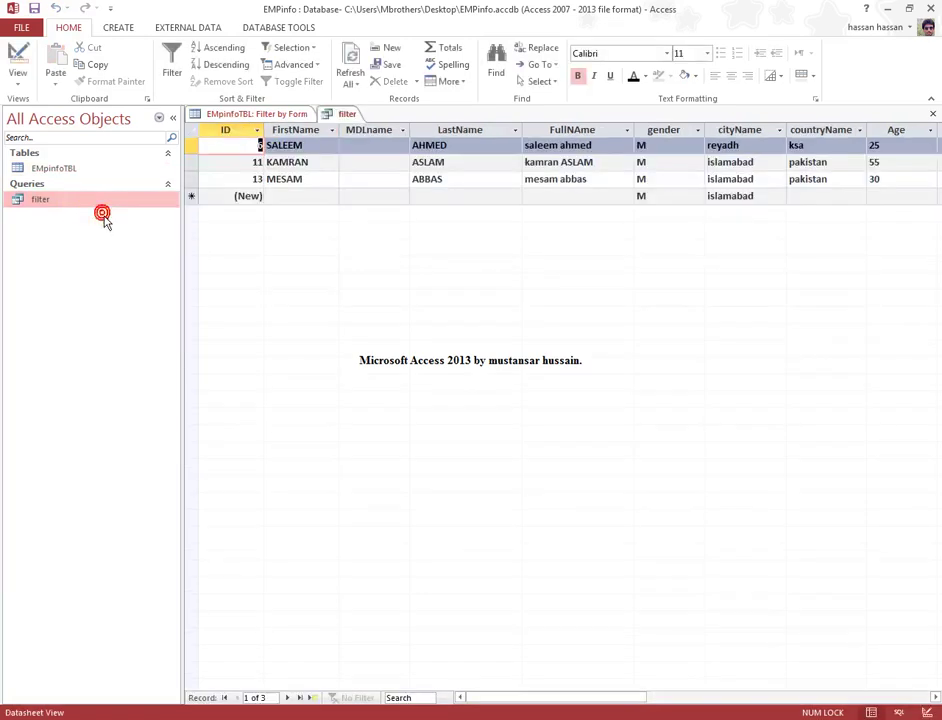
{"action": "left_click", "coordinate": [474, 145]}
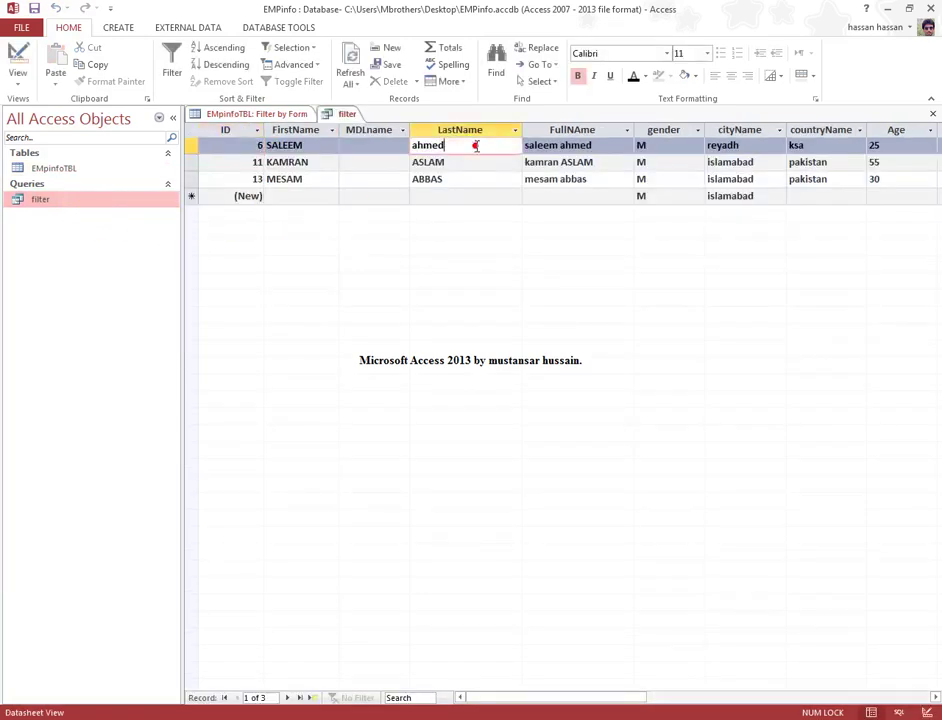
{"action": "left_click", "coordinate": [477, 162]}
{"action": "left_click", "coordinate": [479, 179]}
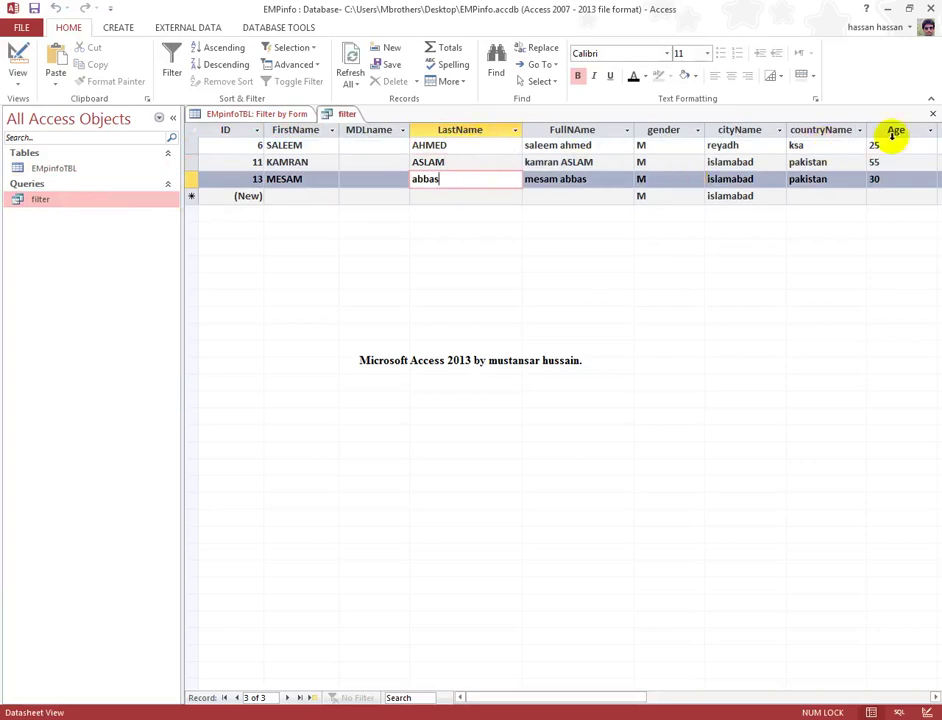
{"action": "left_click", "coordinate": [933, 115]}
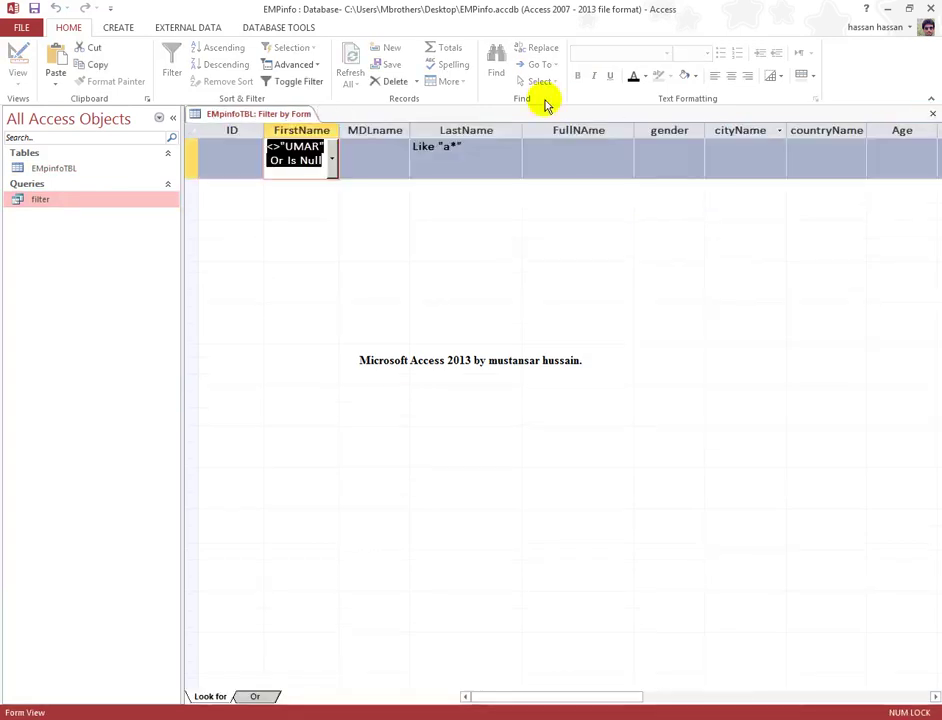
Leave Filter by Form with the table unfiltered and go to the empty LastName cell of record 17.
{"action": "left_click", "coordinate": [298, 81]}
{"action": "left_click", "coordinate": [296, 81]}
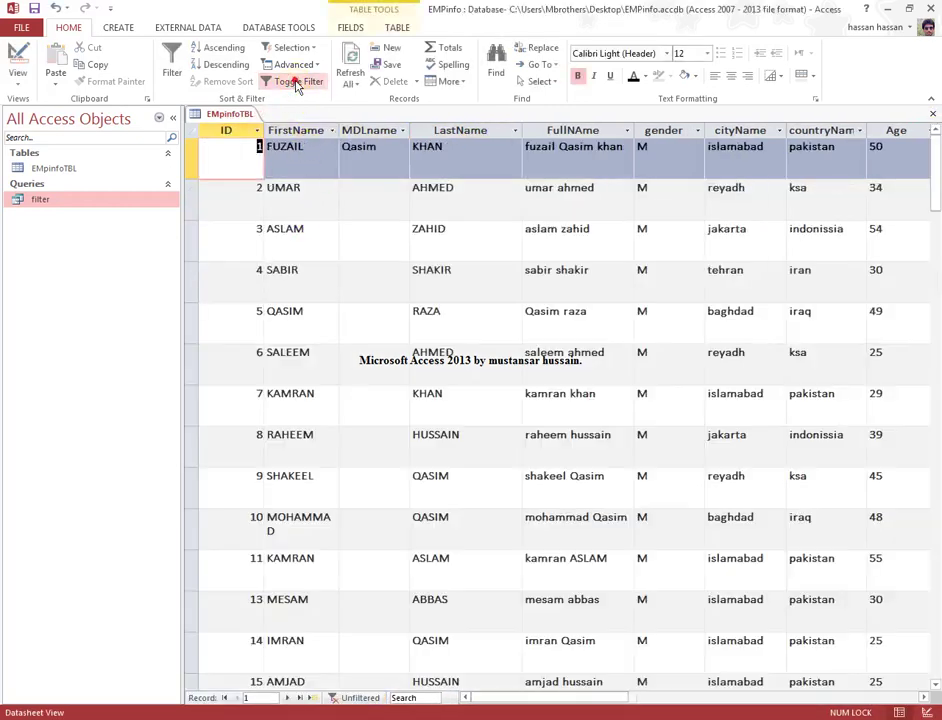
{"action": "scroll", "coordinate": [342, 286], "scroll_direction": "down", "scroll_amount": 3}
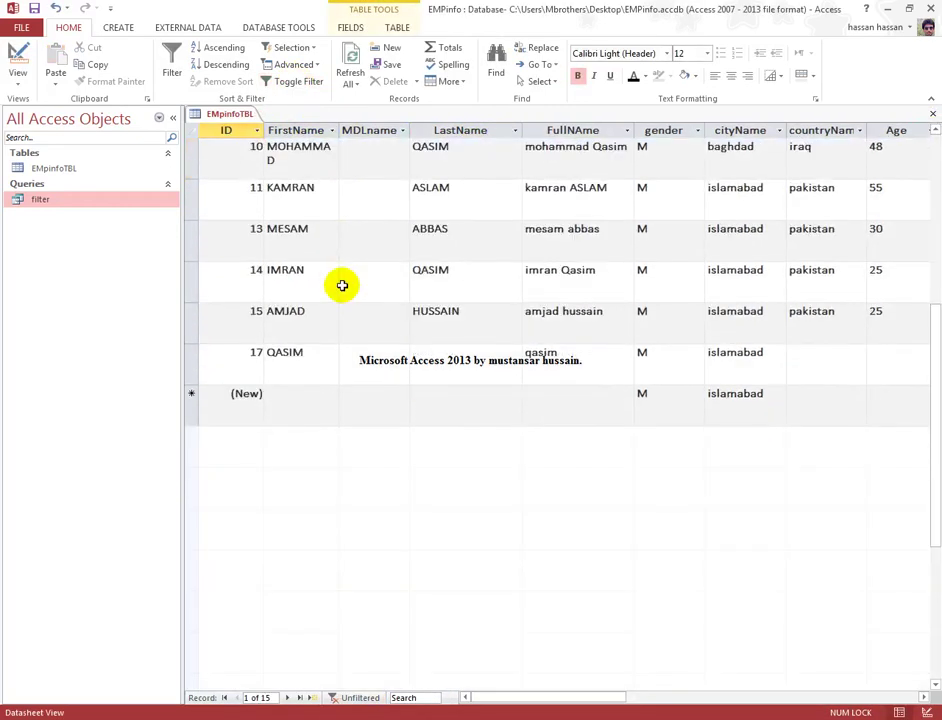
{"action": "left_click", "coordinate": [431, 356]}
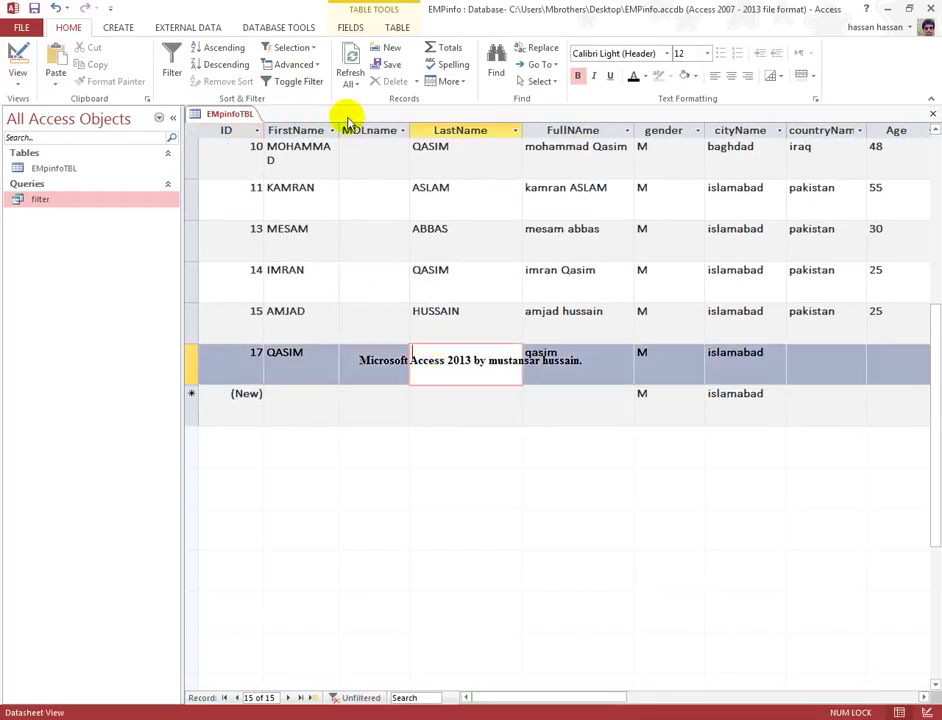
Review the records in the filter query again and close it.
{"action": "right_click", "coordinate": [50, 199]}
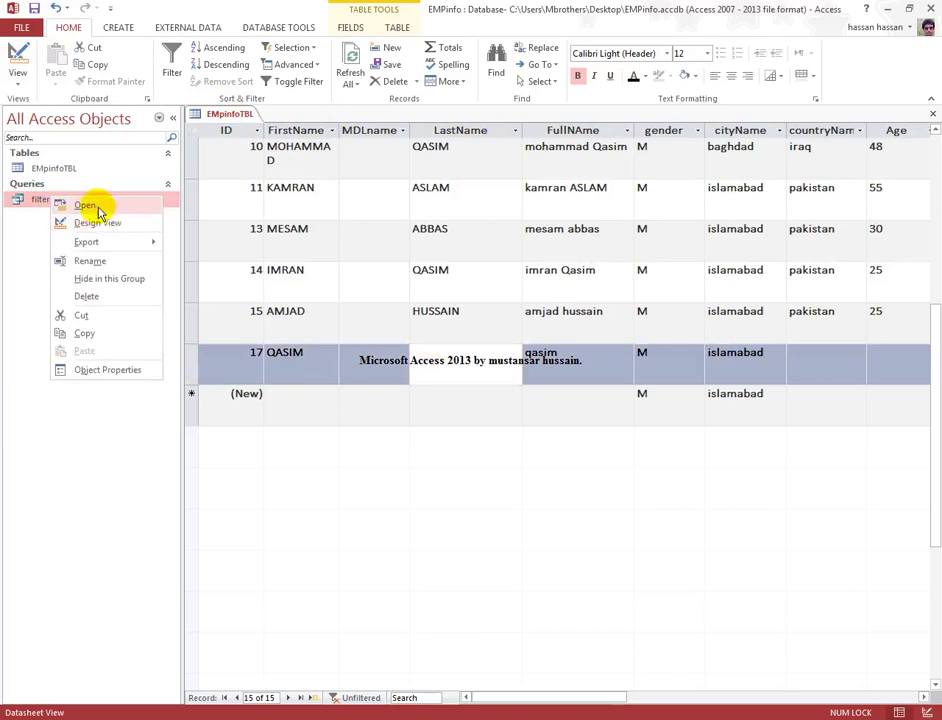
{"action": "left_click", "coordinate": [96, 205]}
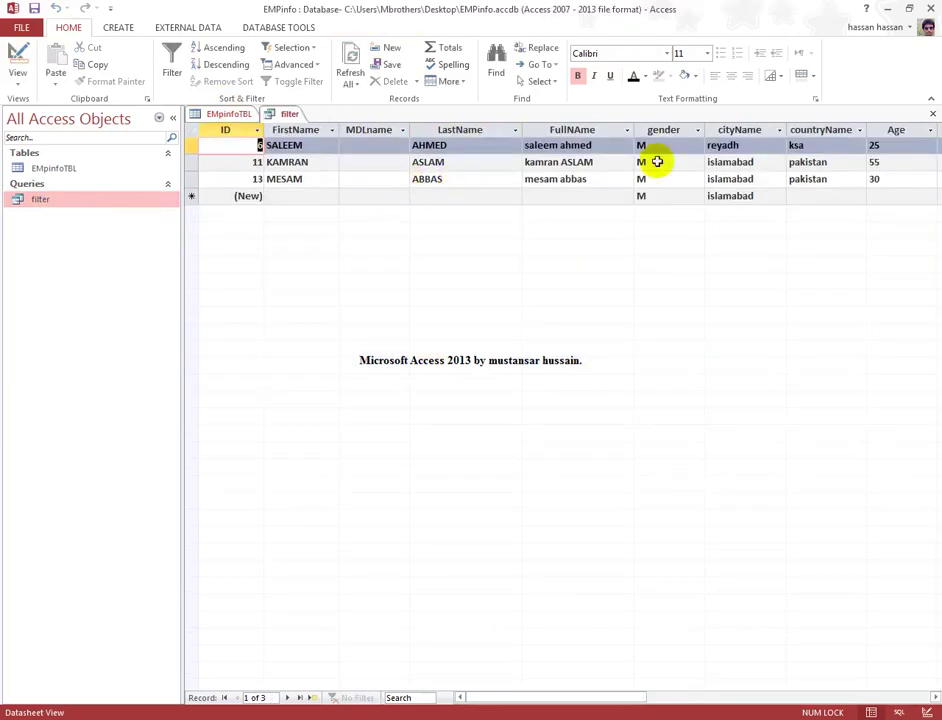
{"action": "left_click", "coordinate": [932, 113]}
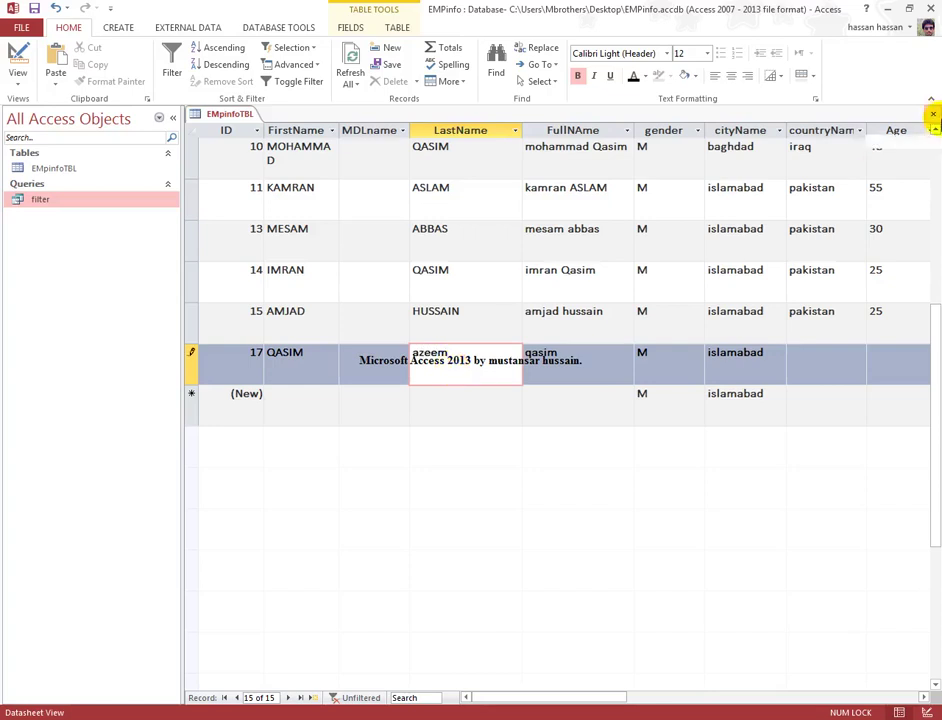
Enter a LastName beginning with a for record 17 and close EMpinfoTBL, saving its design changes.
{"action": "left_click", "coordinate": [933, 113]}
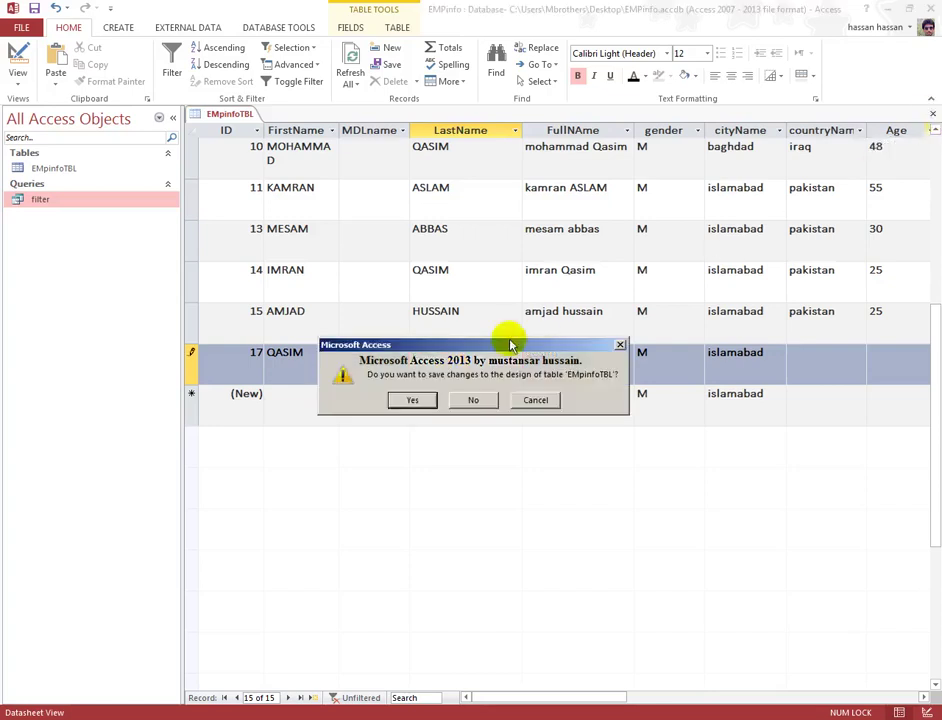
{"action": "left_click", "coordinate": [412, 400]}
Check the filter query for record 17 and close the query.
{"action": "right_click", "coordinate": [147, 202]}
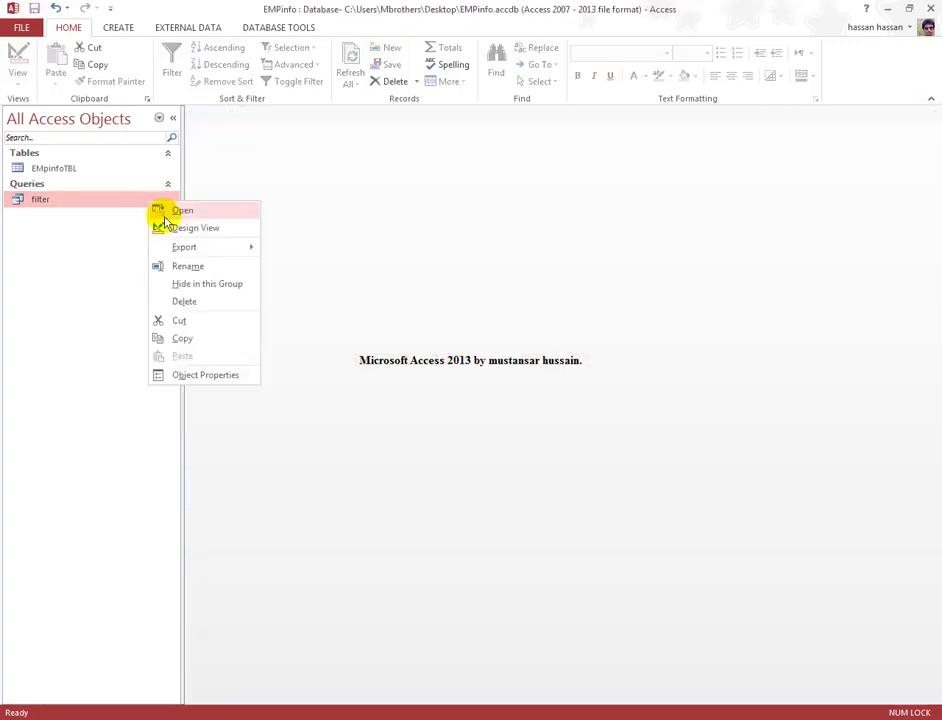
{"action": "left_click", "coordinate": [161, 211]}
{"action": "left_click", "coordinate": [467, 278]}
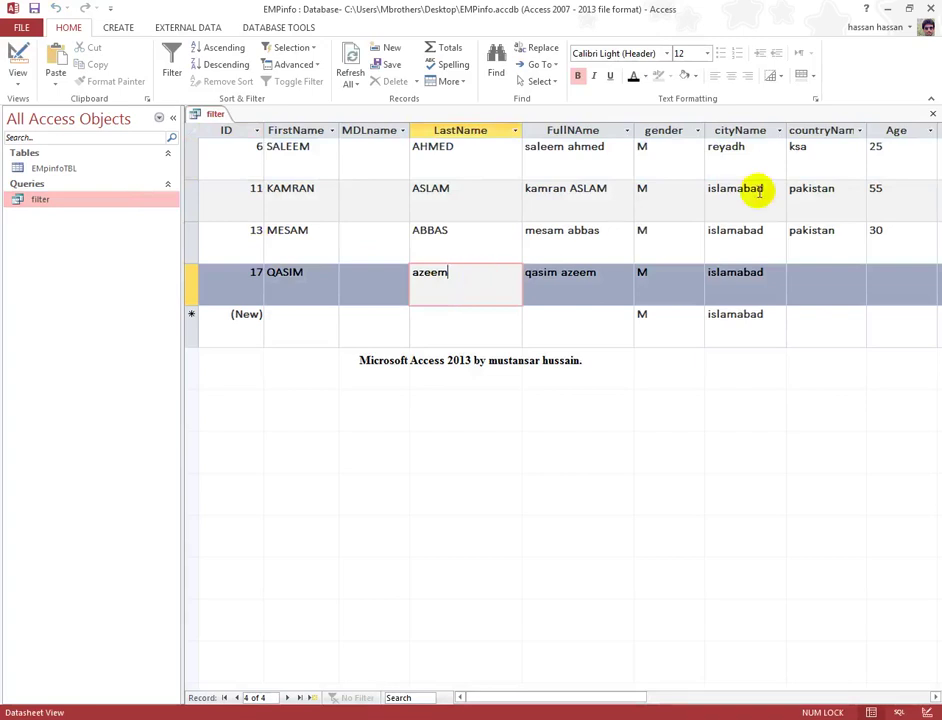
{"action": "left_click", "coordinate": [933, 114]}
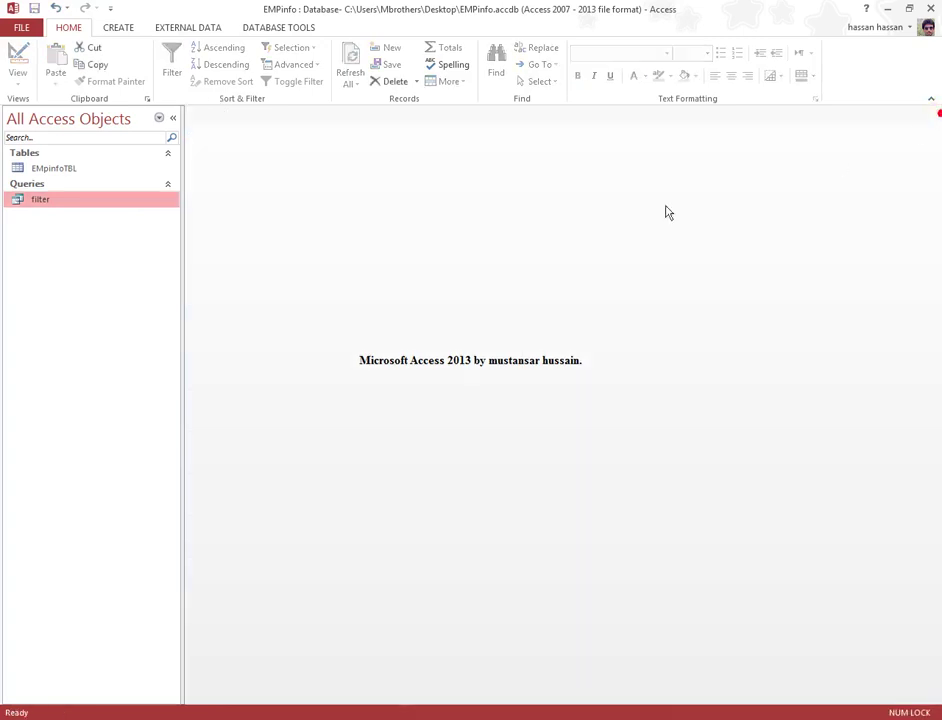
Open the EMpinfoTBL table and reduce the datasheet's row height.
{"action": "left_click", "coordinate": [112, 170]}
{"action": "right_click", "coordinate": [112, 170]}
{"action": "left_click", "coordinate": [137, 182]}
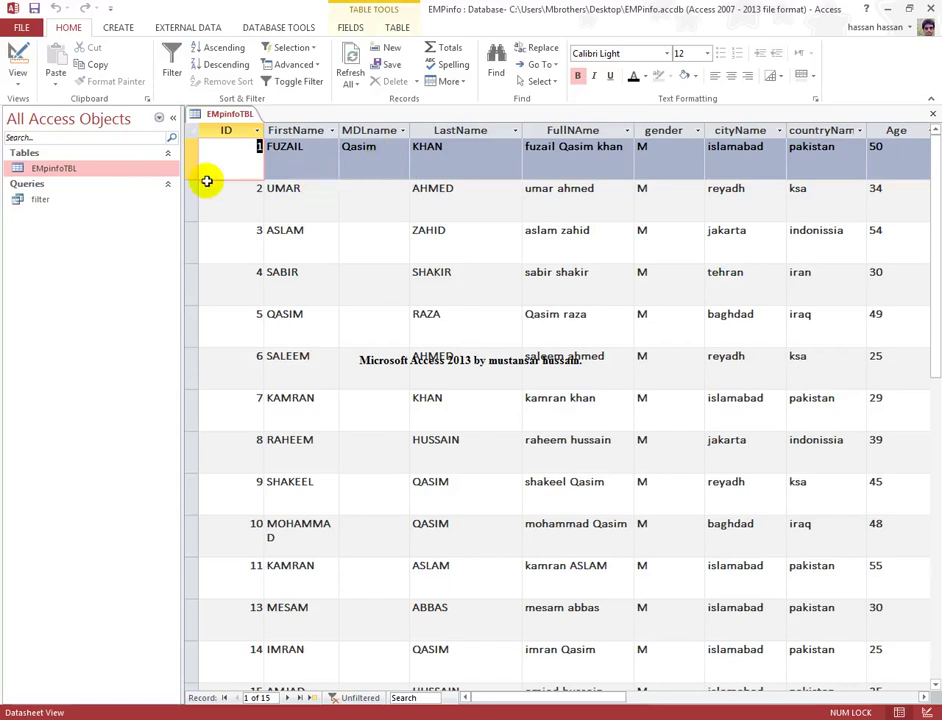
{"action": "left_click_drag", "start_coordinate": [192, 180], "coordinate": [190, 162]}
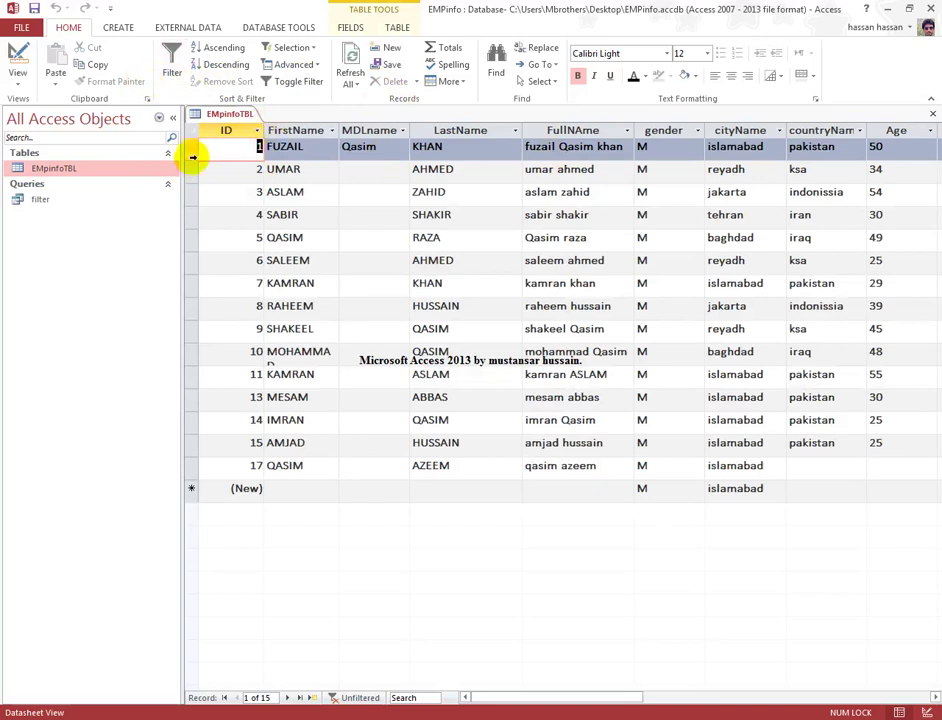
Copy the record with ID 1 and paste it as a new record at the end of the table.
{"action": "right_click", "coordinate": [189, 153]}
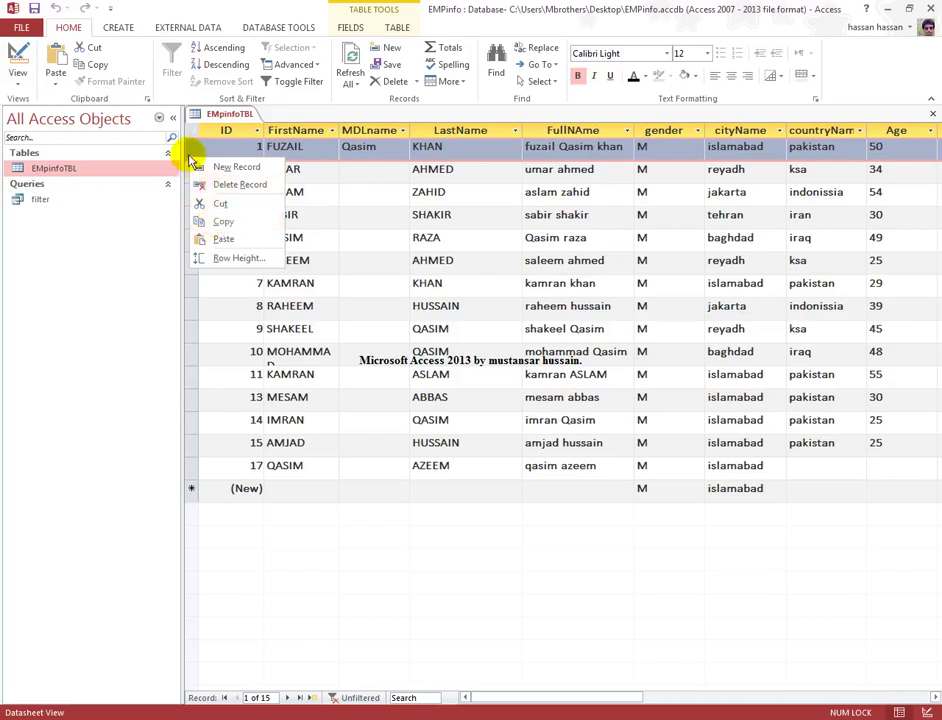
{"action": "left_click", "coordinate": [218, 222]}
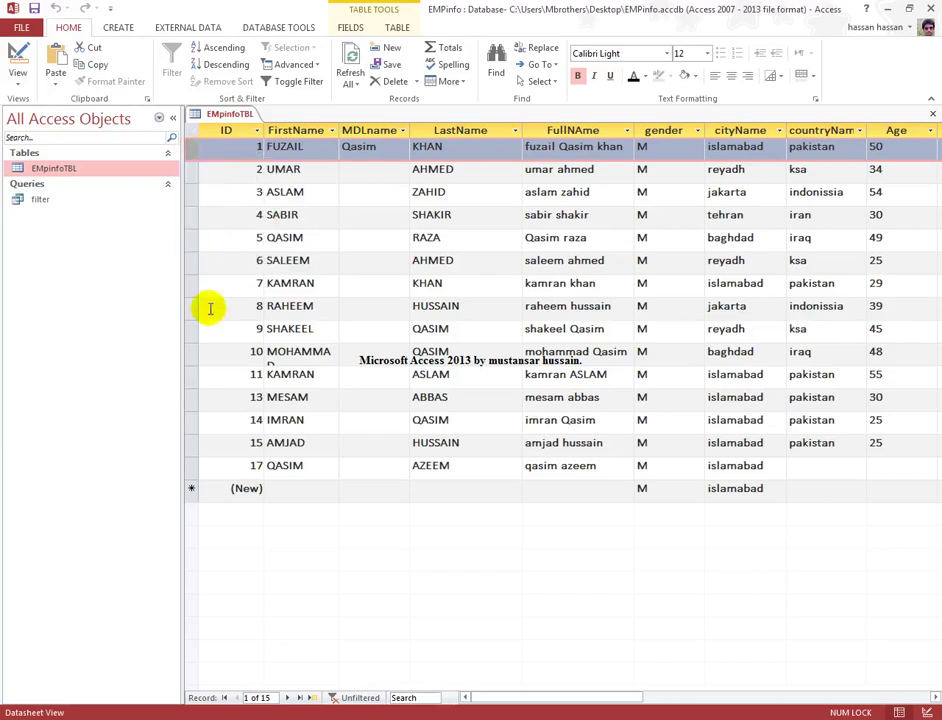
{"action": "right_click", "coordinate": [191, 489]}
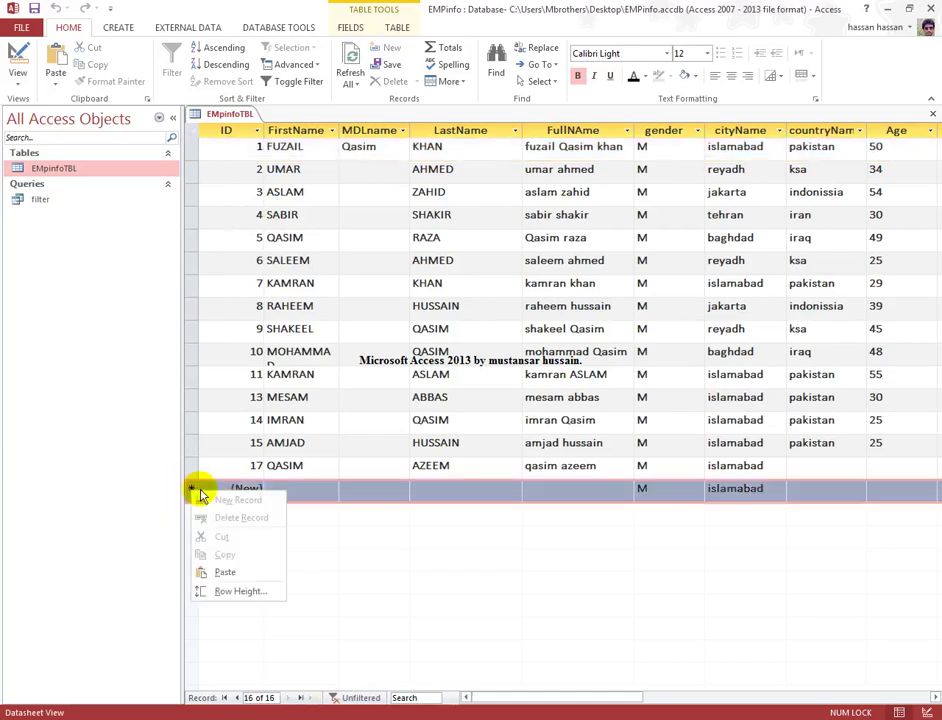
{"action": "left_click", "coordinate": [219, 572]}
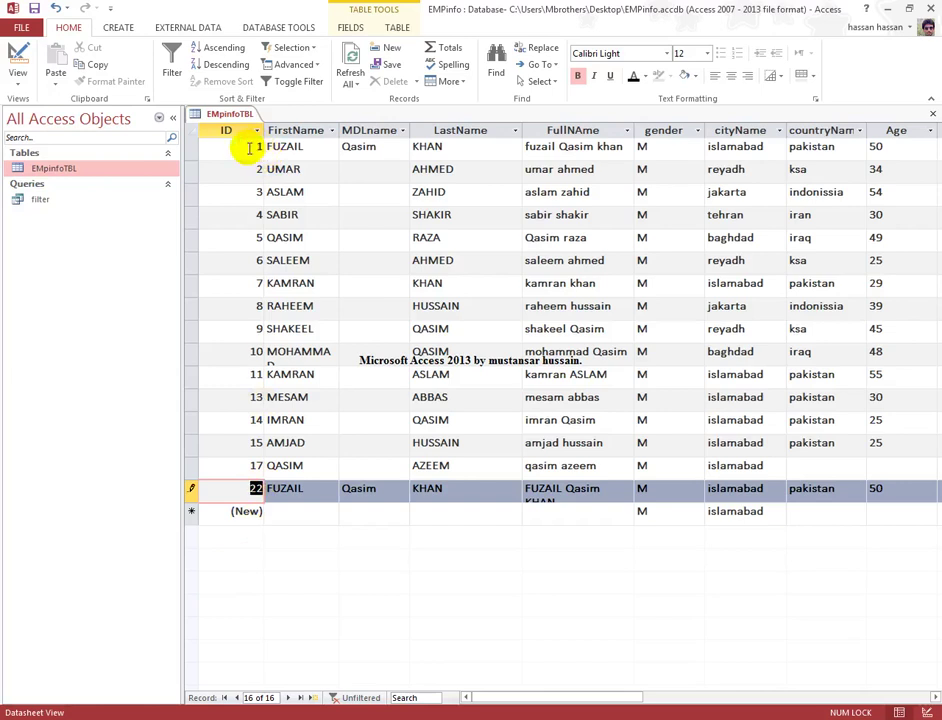
Try to edit the ID value of the pasted record.
{"action": "left_click", "coordinate": [247, 489]}
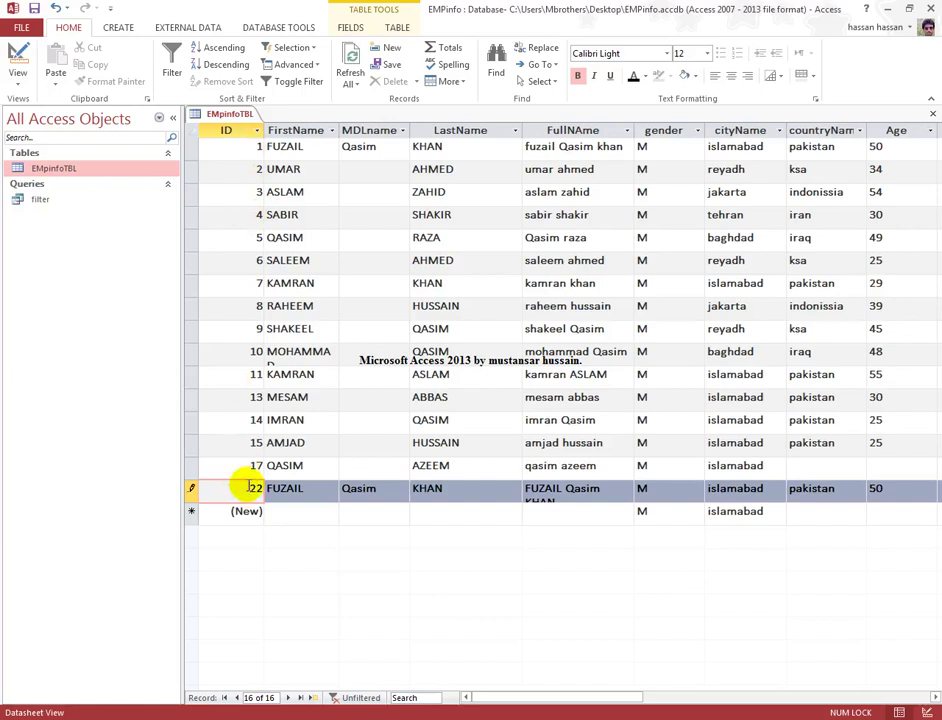
{"action": "double_click", "coordinate": [250, 488]}
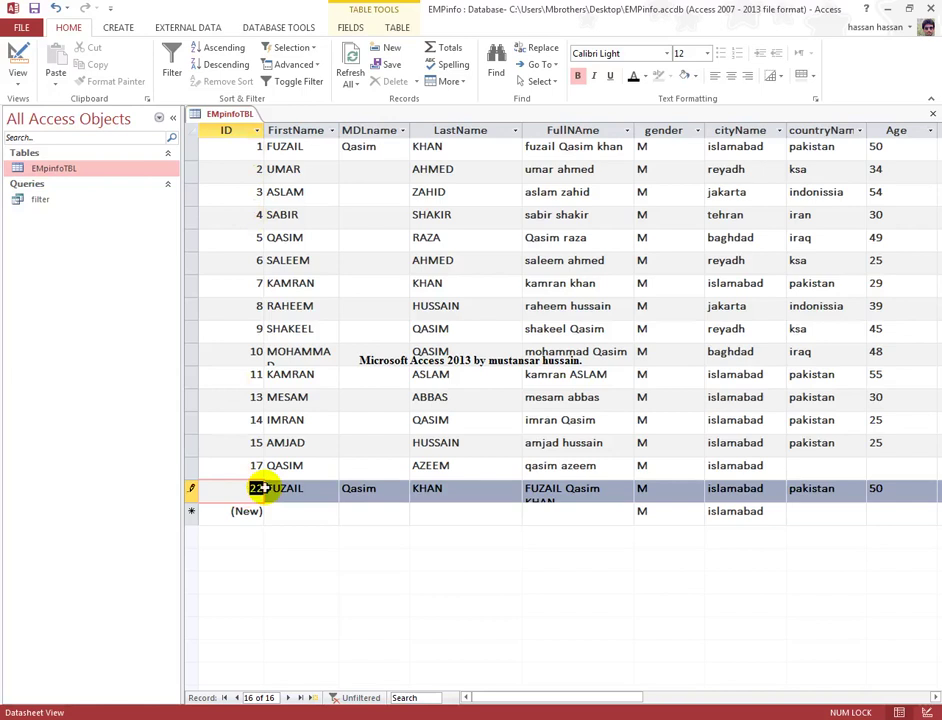
{"action": "left_click", "coordinate": [225, 490]}
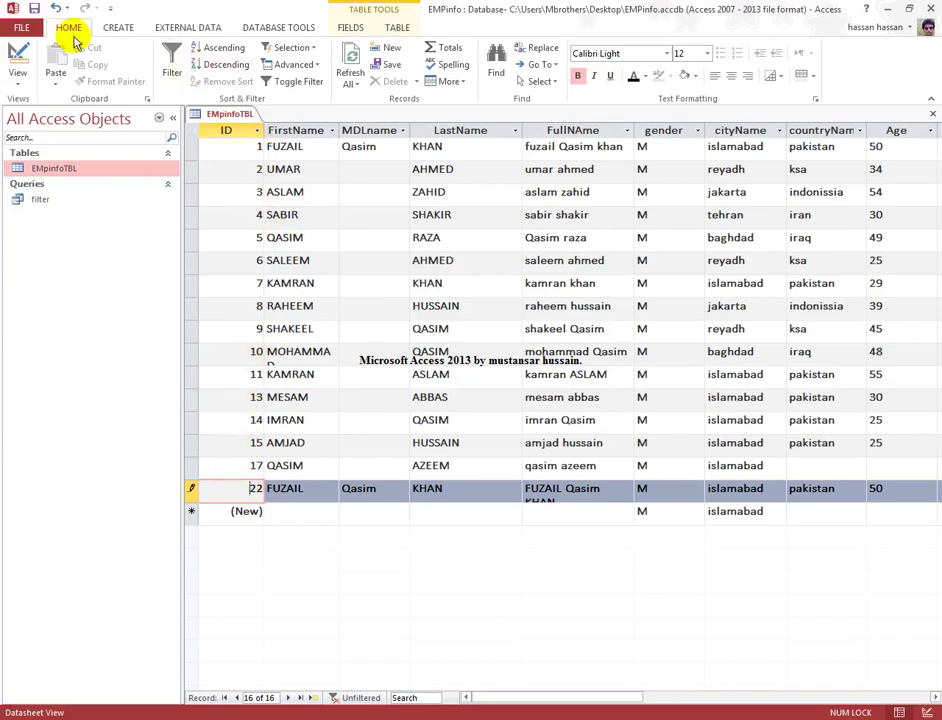
{"action": "left_click", "coordinate": [116, 28]}
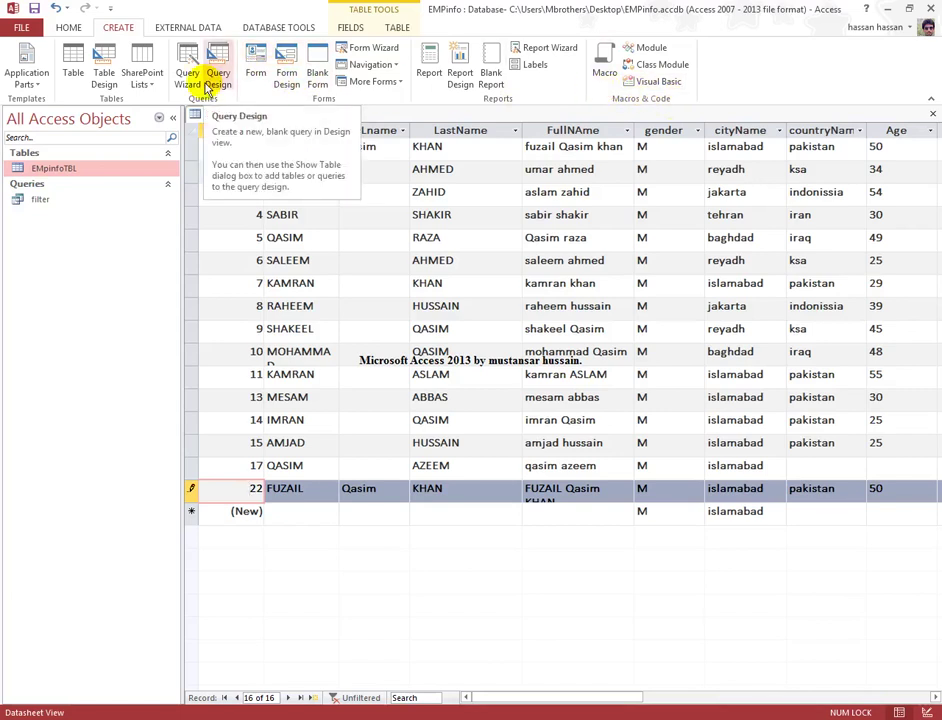
{"action": "left_click", "coordinate": [189, 28]}
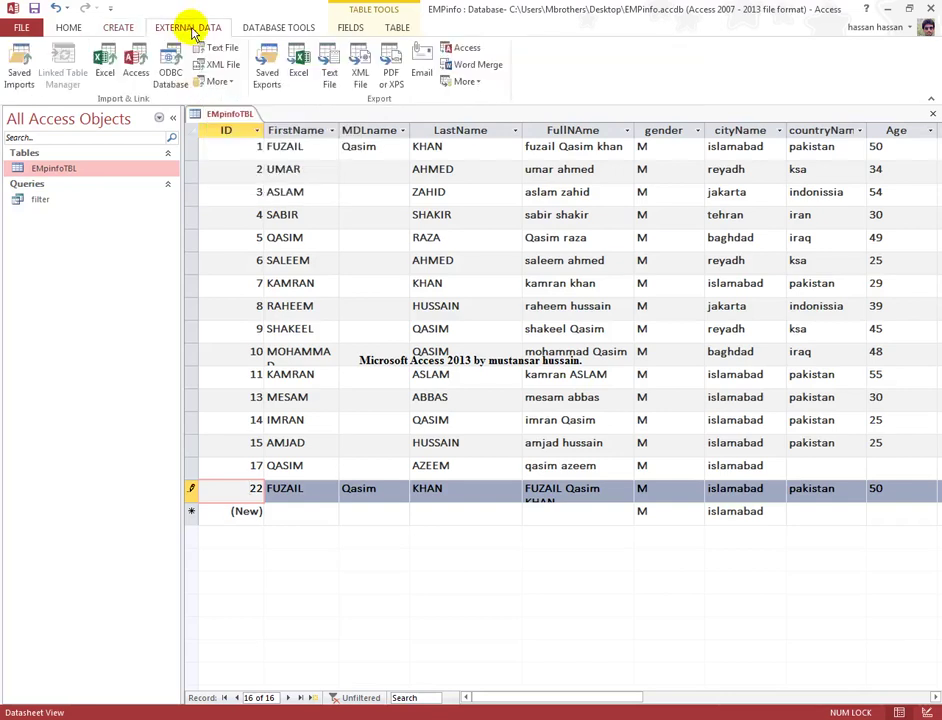
{"action": "right_click", "coordinate": [124, 170]}
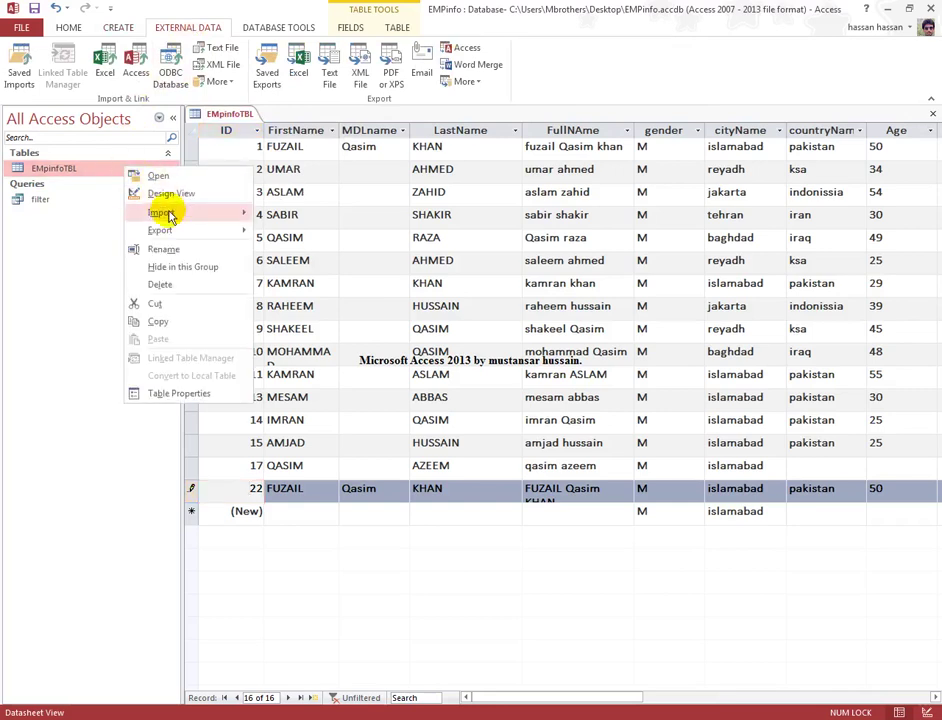
{"action": "left_click", "coordinate": [95, 227]}
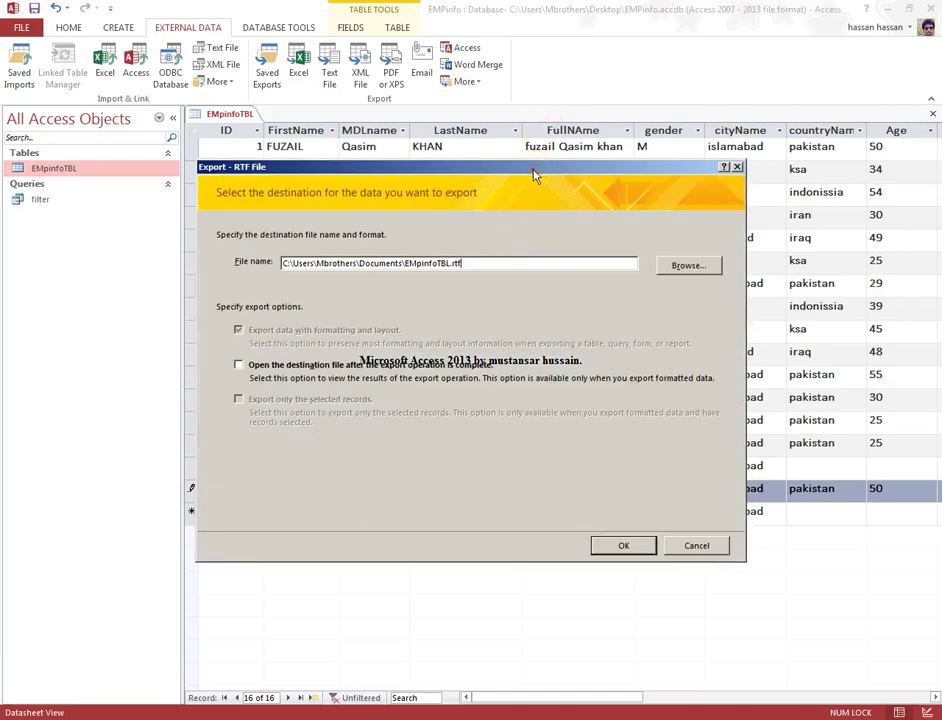
{"action": "left_click_drag", "start_coordinate": [534, 175], "coordinate": [598, 92]}
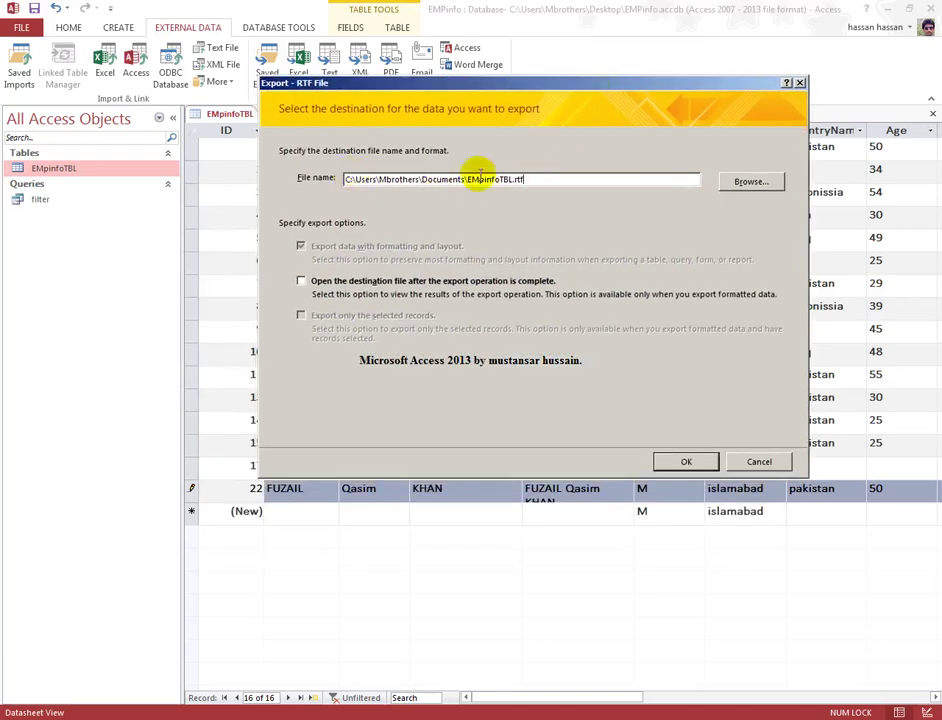
{"action": "left_click", "coordinate": [801, 82]}
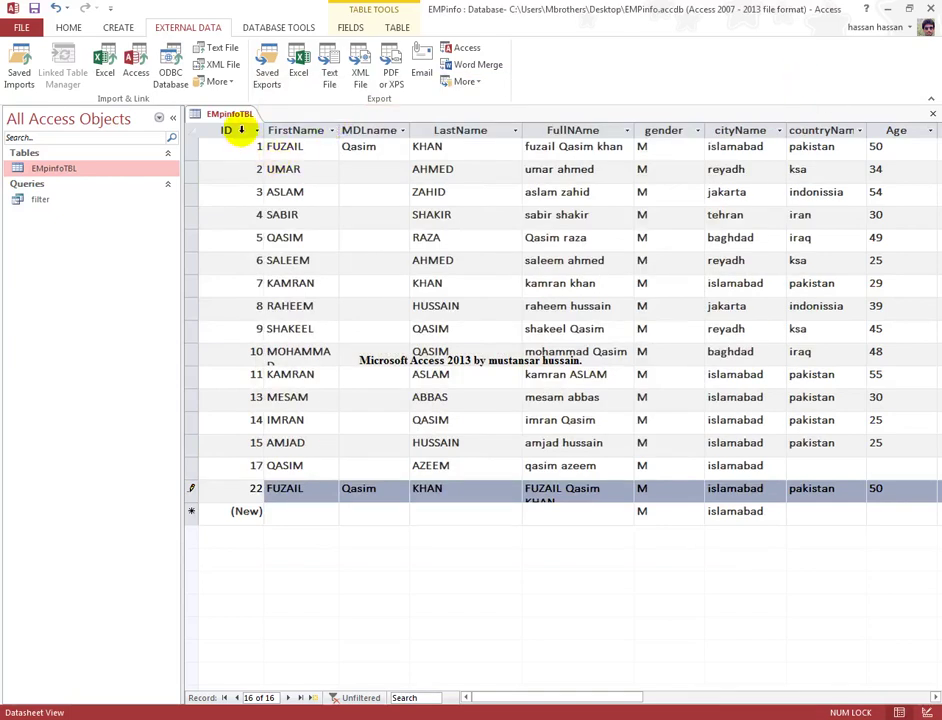
Export the ID through FullNAme columns to EMpinfoTBL.rtf, selected records only, opening the file after export and replacing the existing one.
{"action": "left_click_drag", "start_coordinate": [241, 130], "coordinate": [585, 135]}
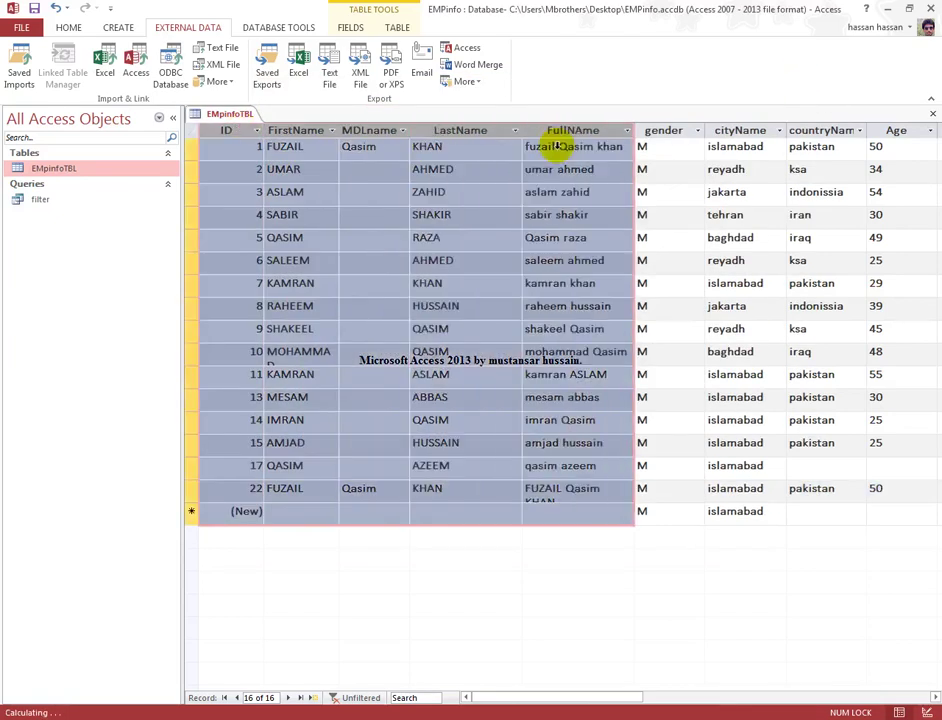
{"action": "left_click", "coordinate": [476, 107]}
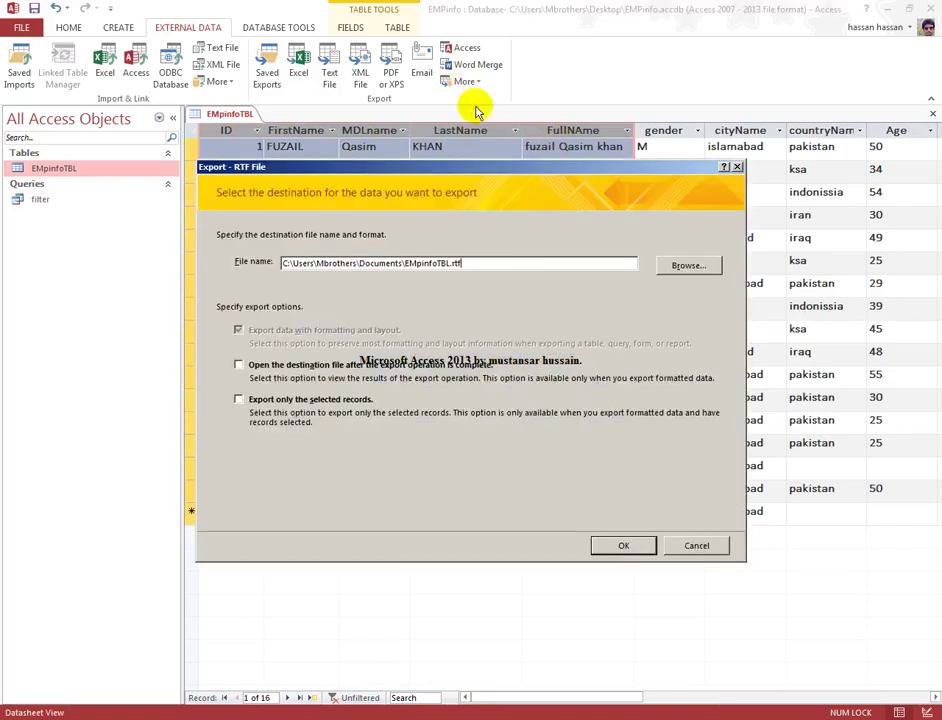
{"action": "left_click", "coordinate": [238, 364]}
{"action": "left_click", "coordinate": [239, 400]}
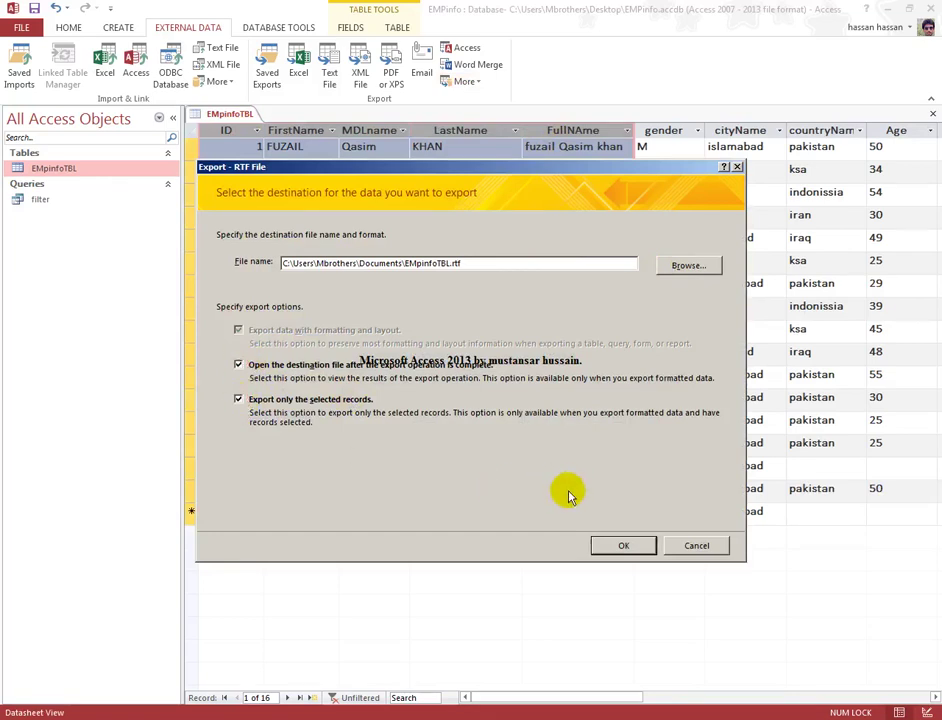
{"action": "left_click", "coordinate": [623, 545]}
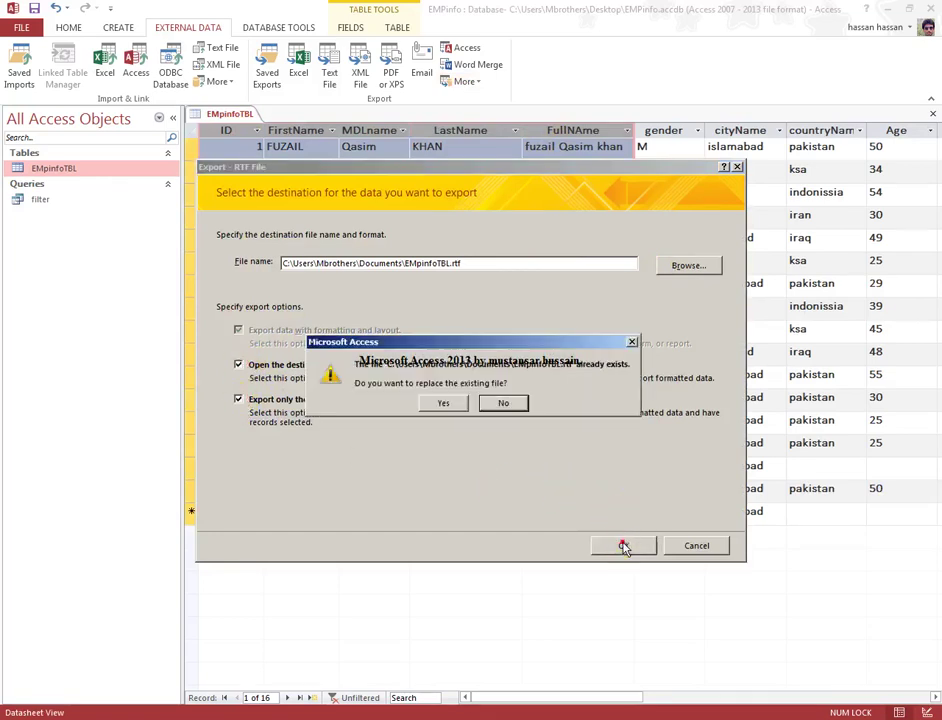
{"action": "left_click", "coordinate": [445, 403]}
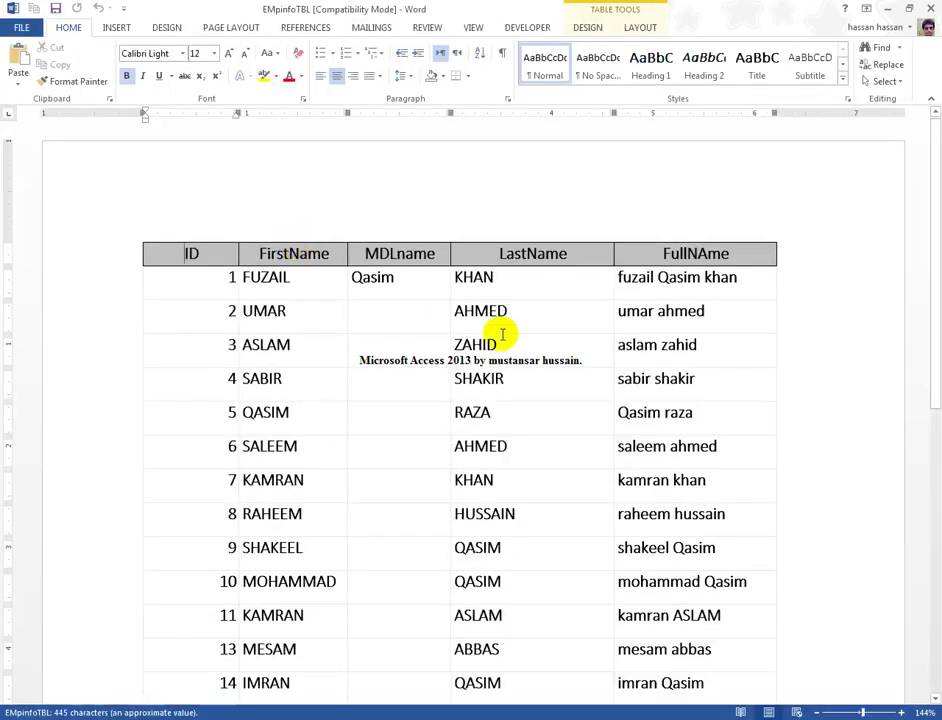
Examine the exported RTF table in Word from its header row to the last record.
{"action": "scroll", "coordinate": [508, 342], "scroll_direction": "down", "scroll_amount": 3}
{"action": "scroll", "coordinate": [508, 342], "scroll_direction": "up", "scroll_amount": 3}
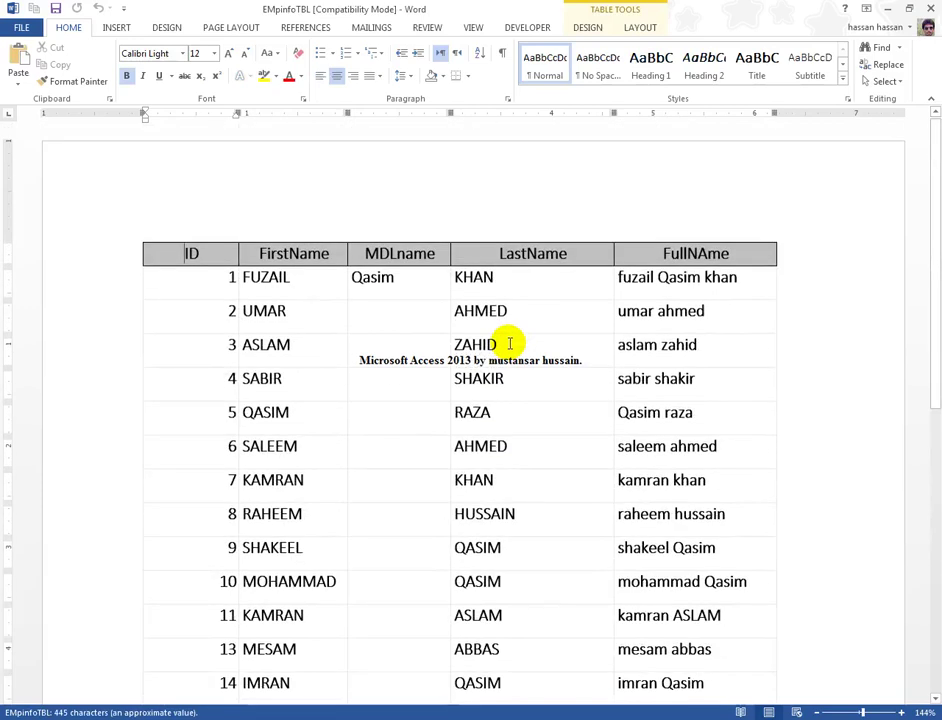
{"action": "scroll", "coordinate": [510, 344], "scroll_direction": "down", "scroll_amount": 2}
{"action": "scroll", "coordinate": [510, 344], "scroll_direction": "up", "scroll_amount": 2}
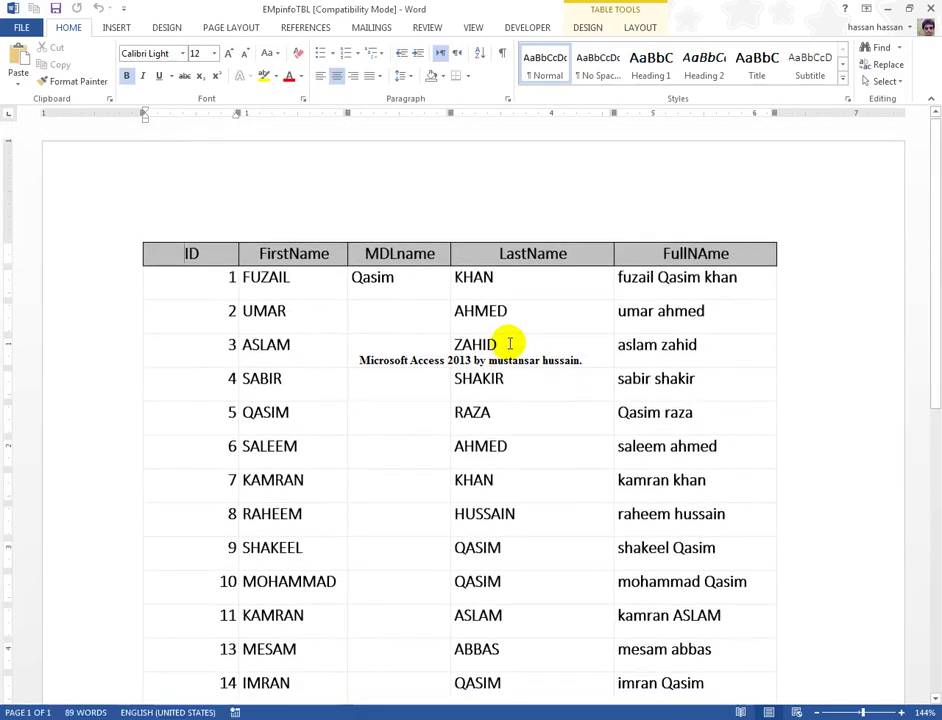
{"action": "scroll", "coordinate": [510, 344], "scroll_direction": "down", "scroll_amount": 2}
{"action": "scroll", "coordinate": [512, 336], "scroll_direction": "up", "scroll_amount": 2}
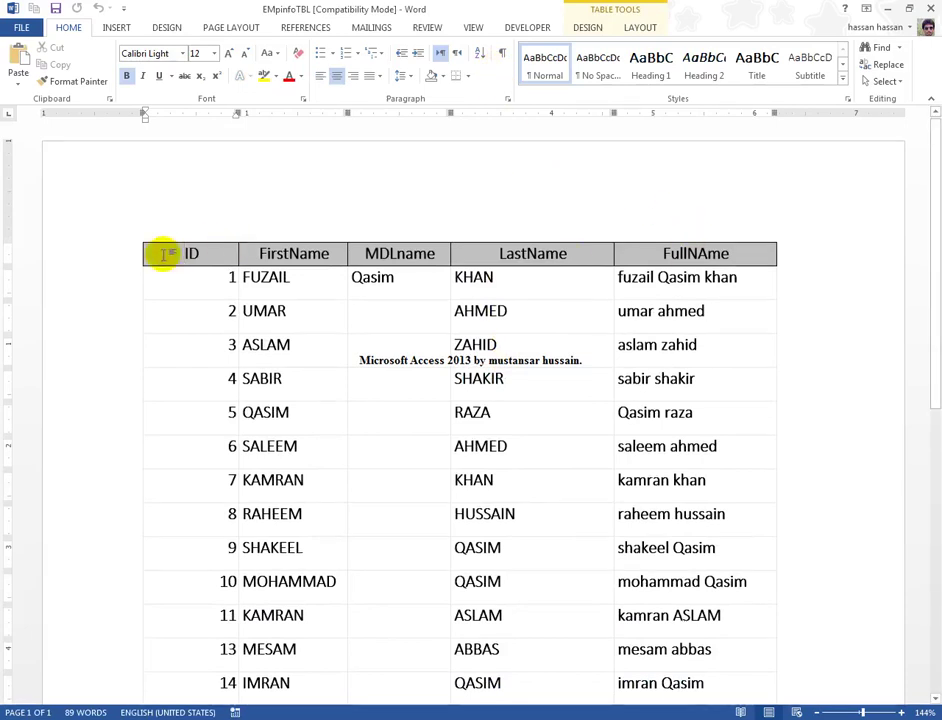
{"action": "scroll", "coordinate": [162, 254], "scroll_direction": "down", "scroll_amount": 2}
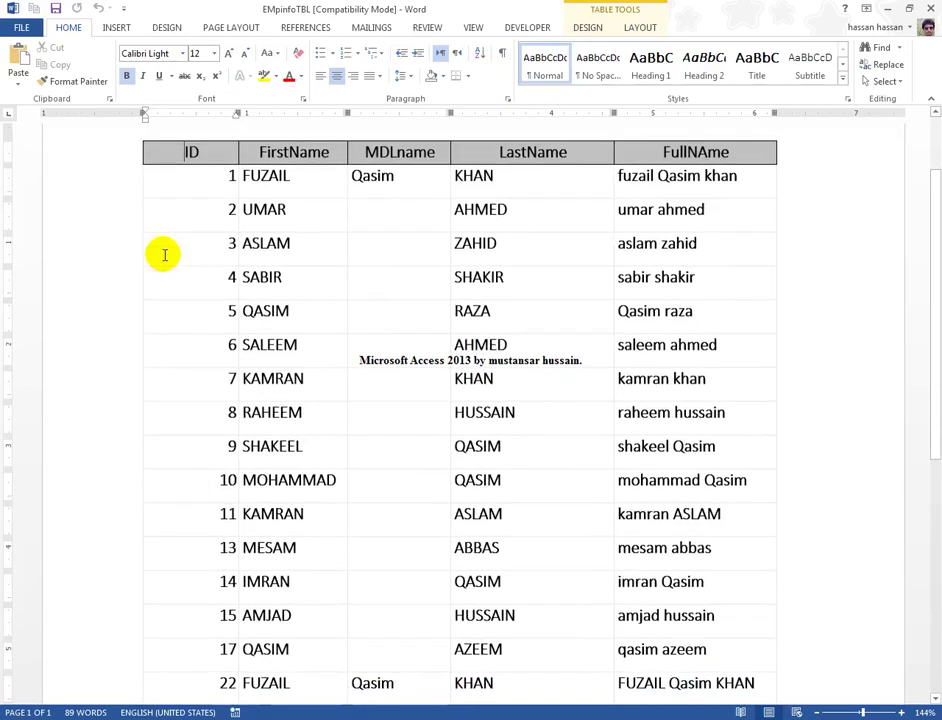
Switch back to Access and clear the column selection by placing the cursor in the first record's ID field.
{"action": "left_click", "coordinate": [268, 718]}
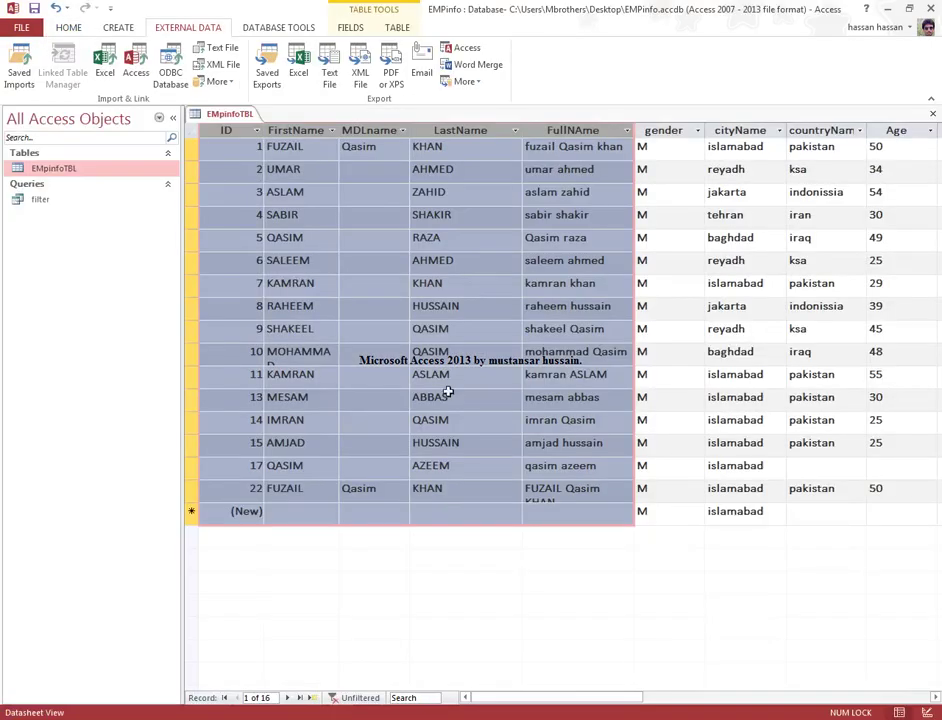
{"action": "left_click", "coordinate": [228, 146]}
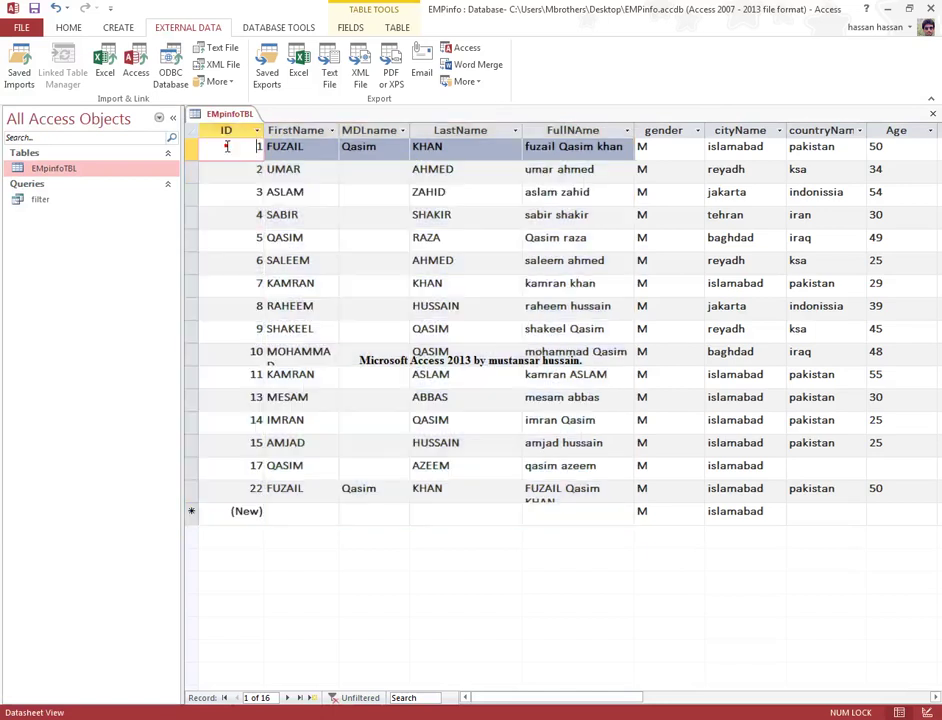
{"action": "left_click", "coordinate": [252, 30]}
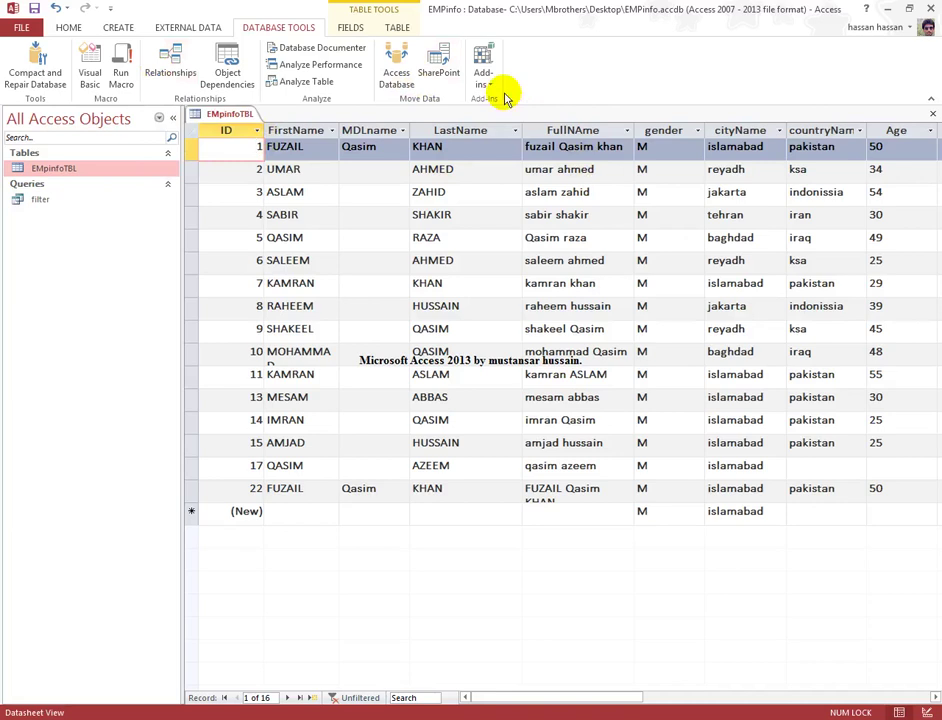
{"action": "left_click", "coordinate": [72, 28]}
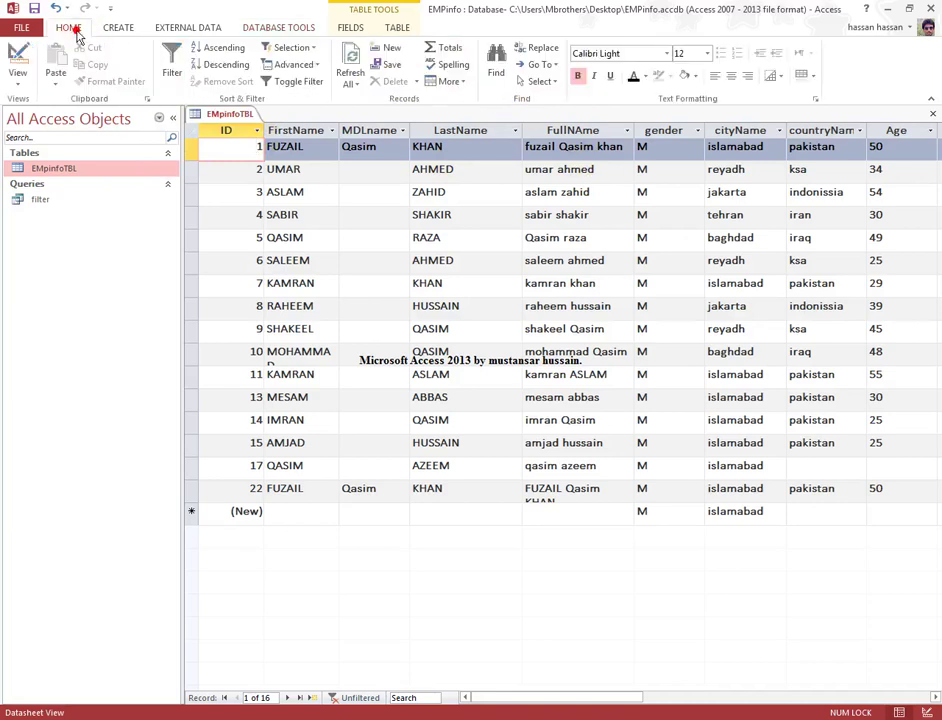